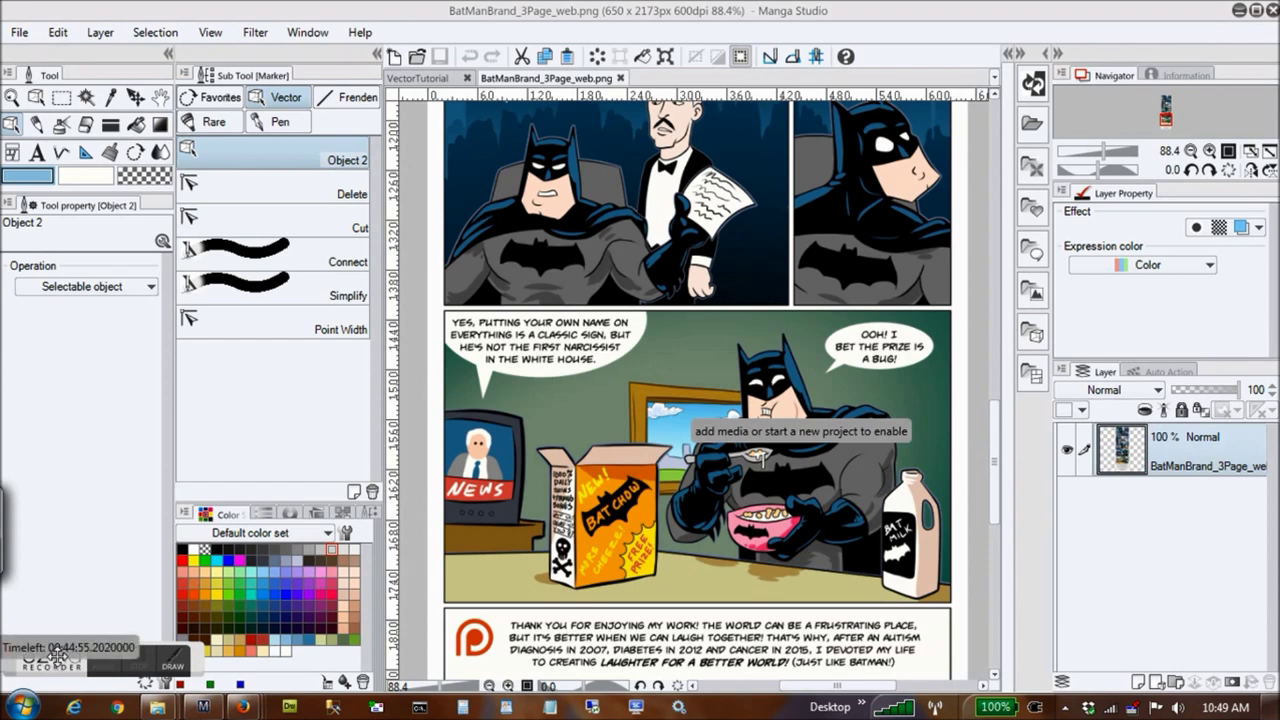
Switch to the VectorTutorial document and make the Base layer folder visible
mouse_move(58, 651)
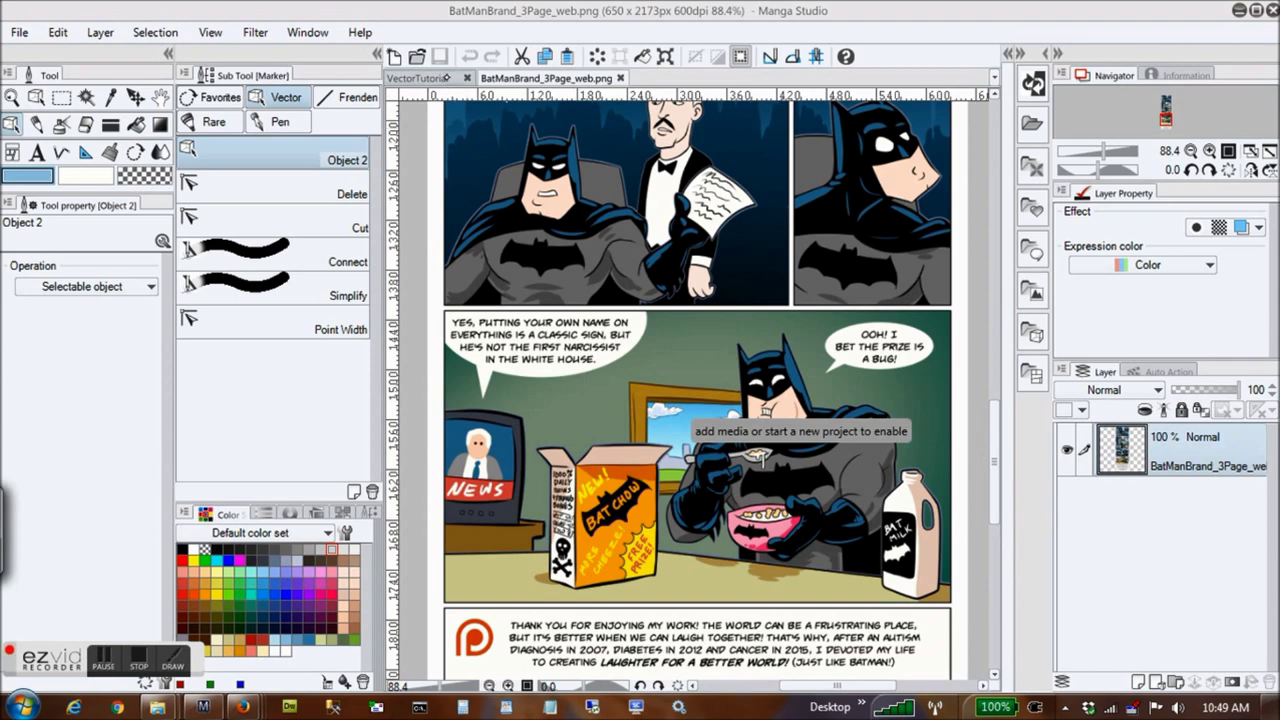
left_click(446, 79)
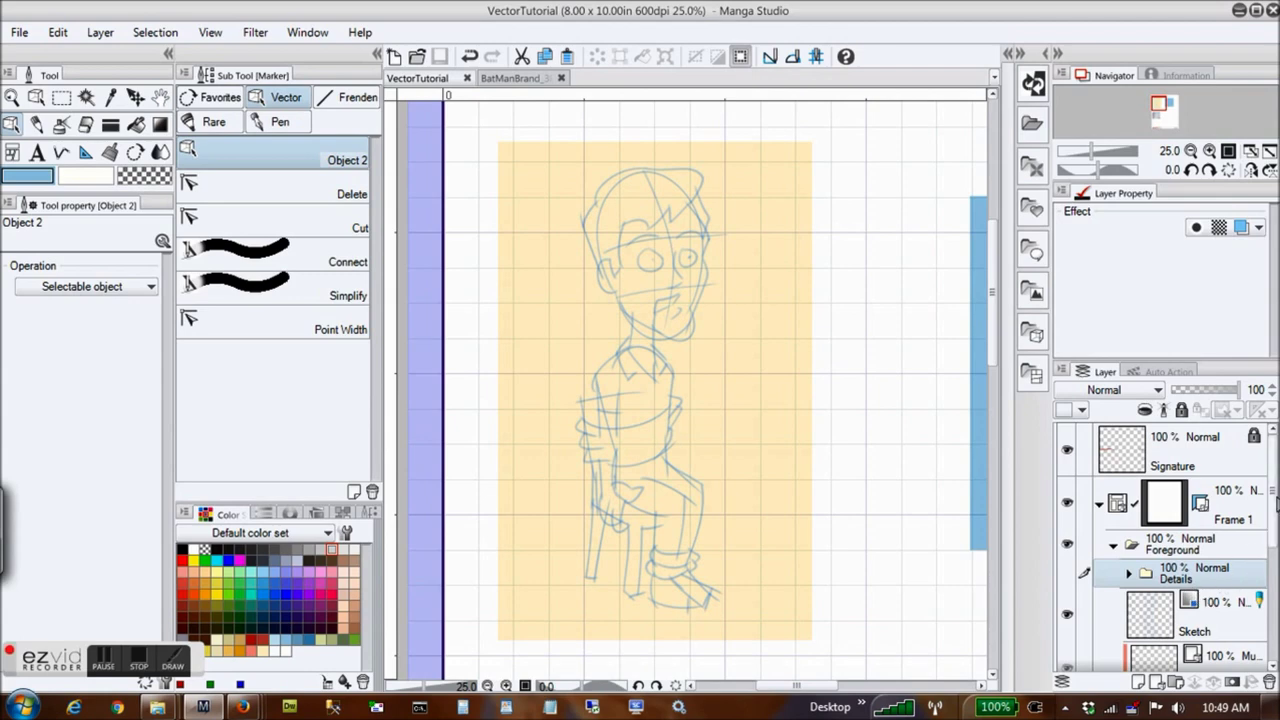
left_click_drag(1276, 505, 1276, 570)
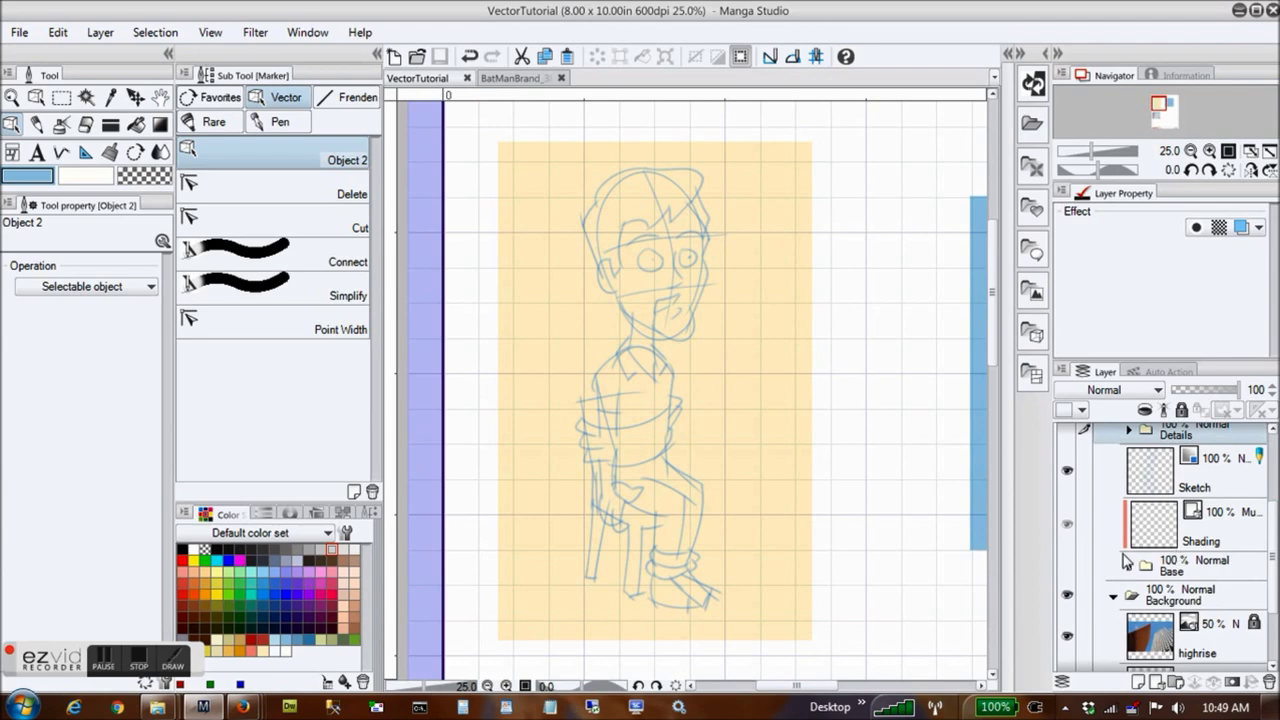
left_click(1067, 567)
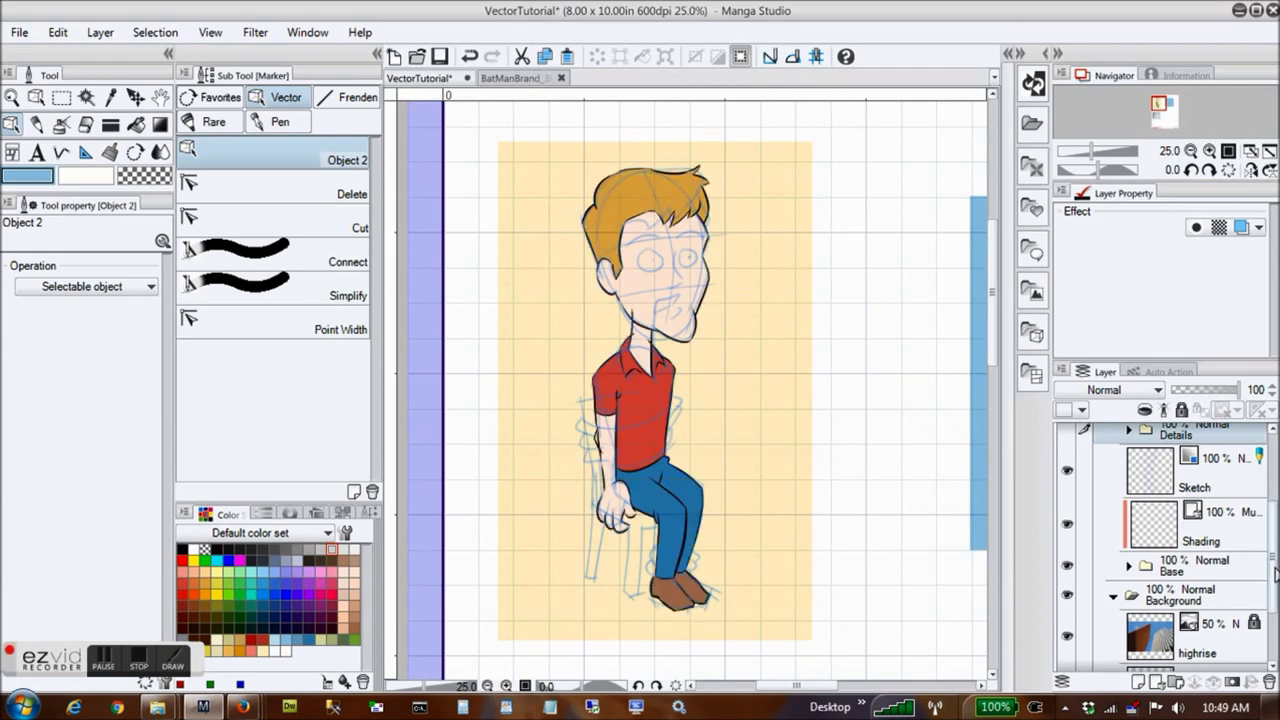
Expand the Base folder and select its Ink layer
left_click_drag(1275, 573, 1274, 567)
left_click(1129, 580)
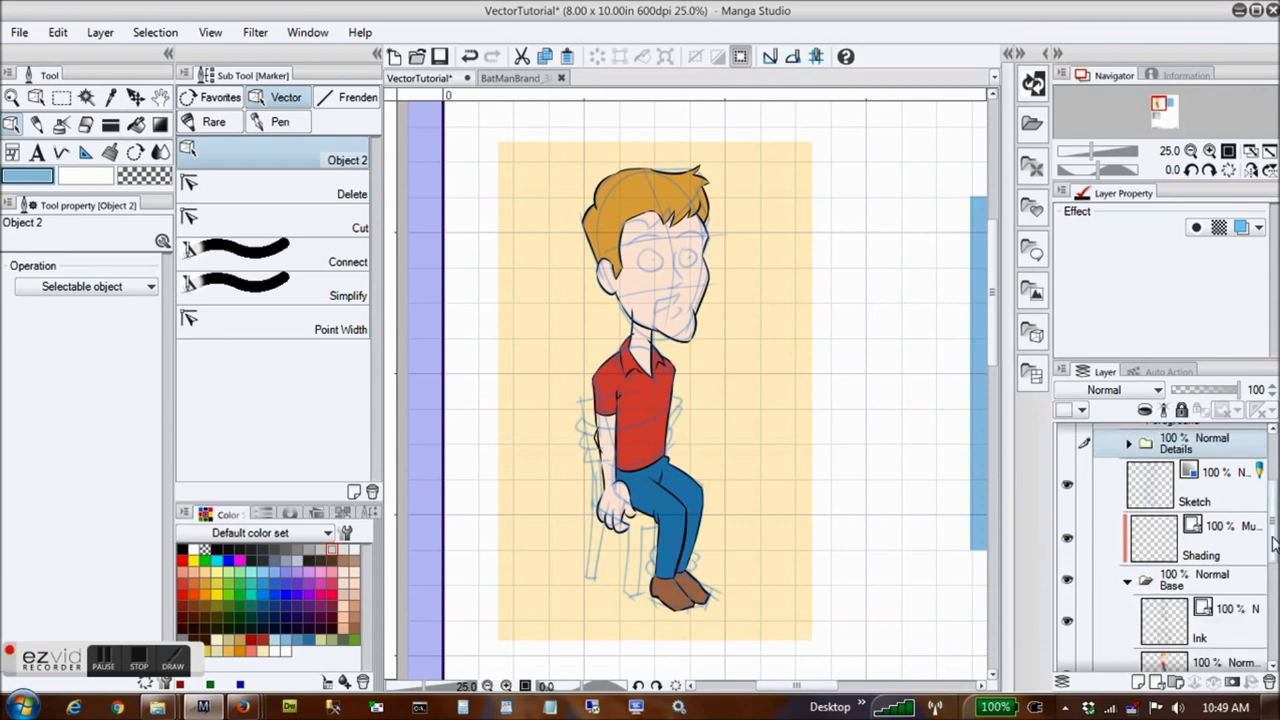
scroll(1240, 525, "down", 4)
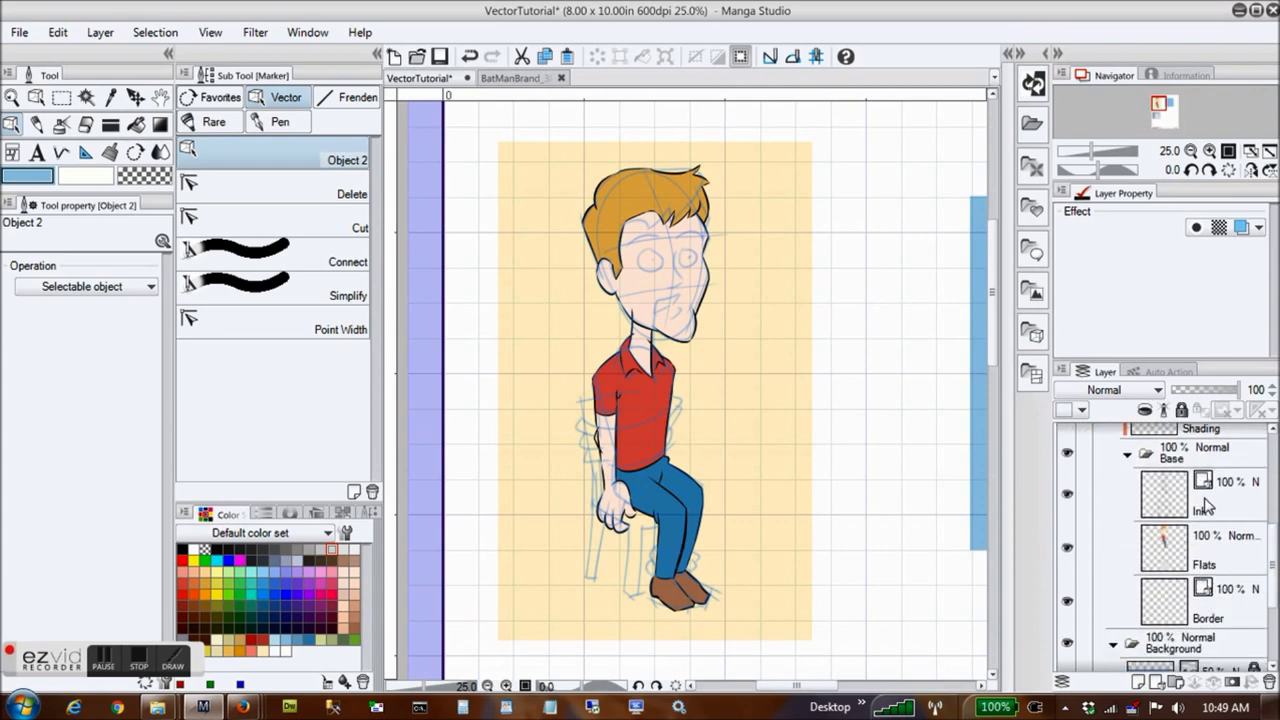
left_click(1207, 508)
Simplify the vector line of the face's front outline from the brow to the chin
left_click(12, 98)
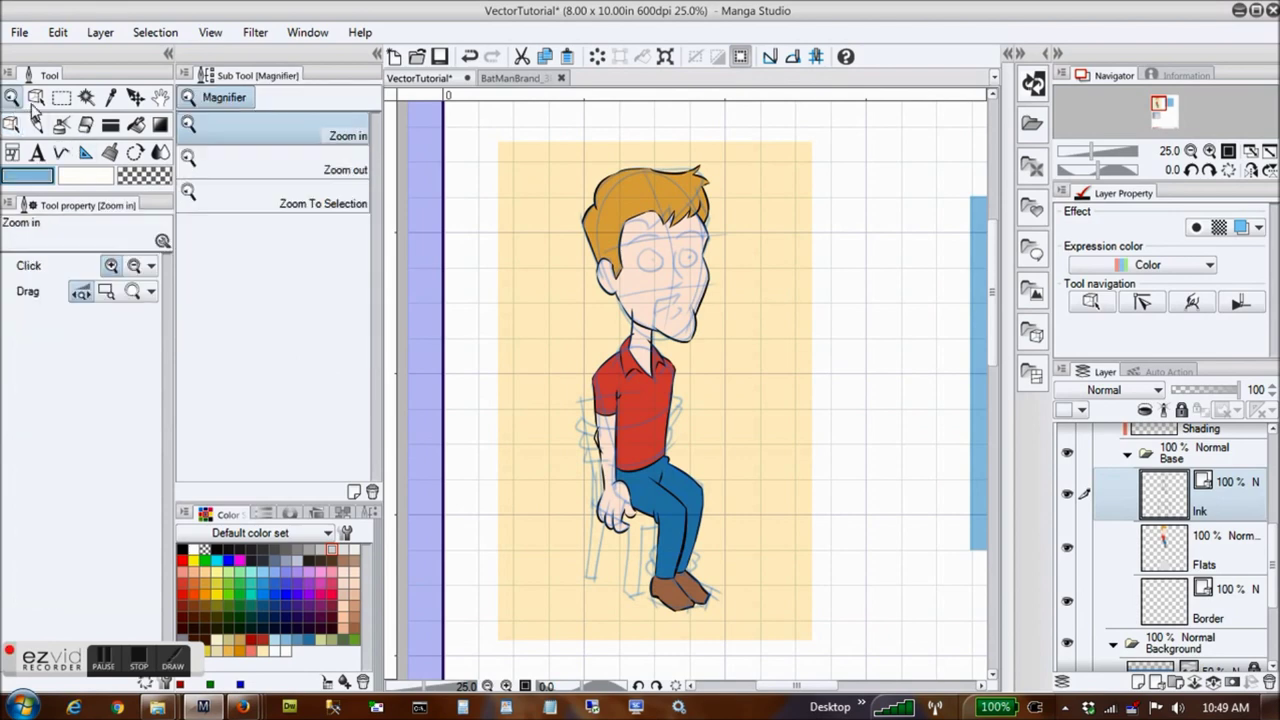
left_click_drag(662, 292, 711, 266)
left_click_drag(992, 281, 994, 261)
left_click_drag(704, 413, 743, 380)
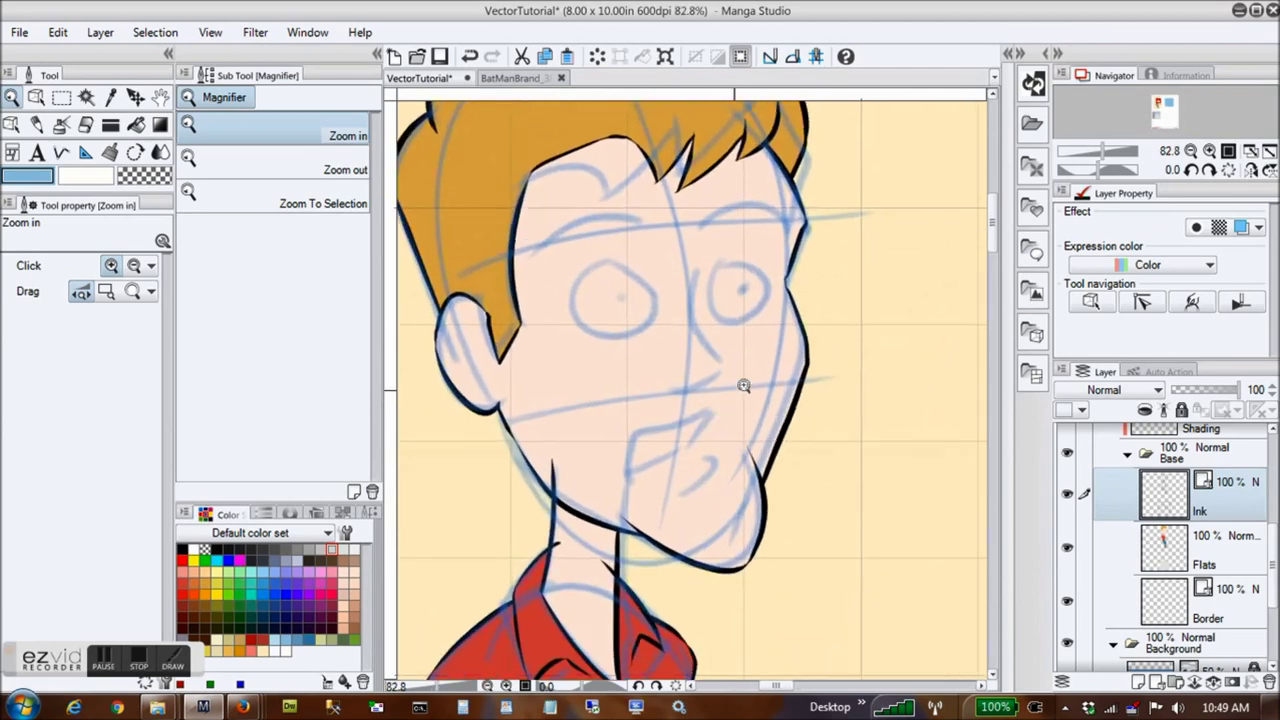
left_click_drag(784, 686, 782, 688)
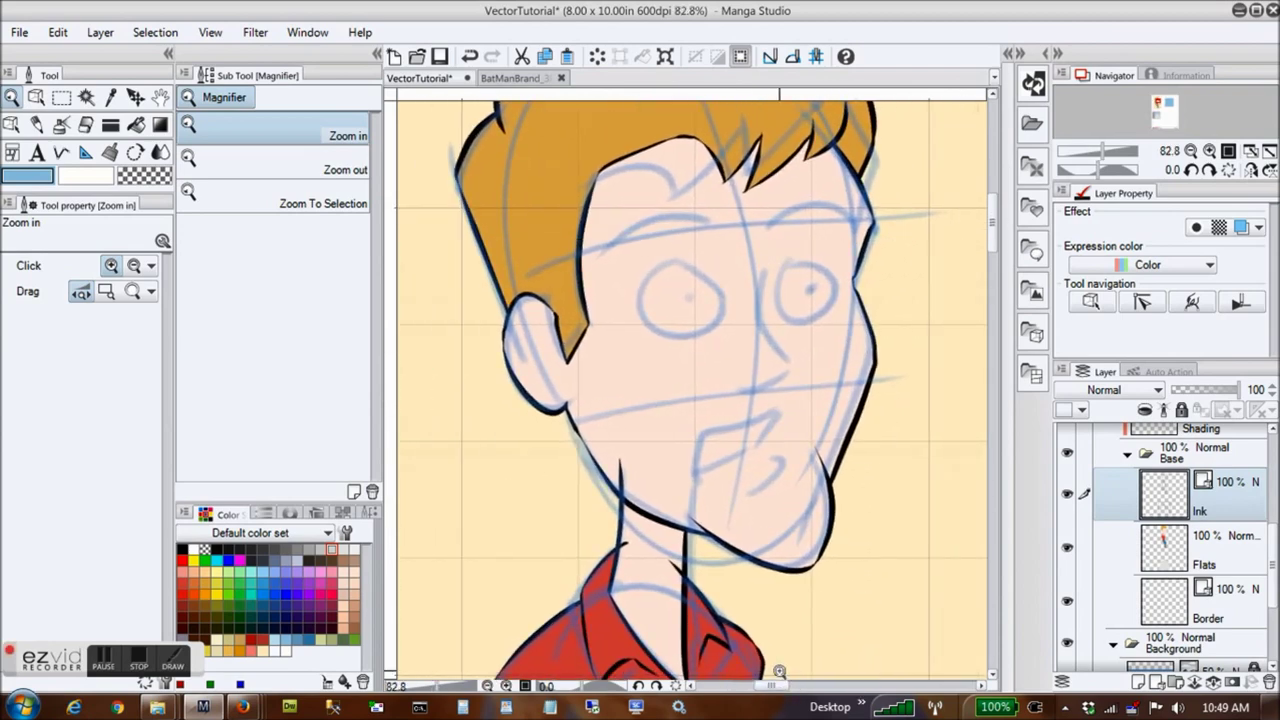
left_click(11, 124)
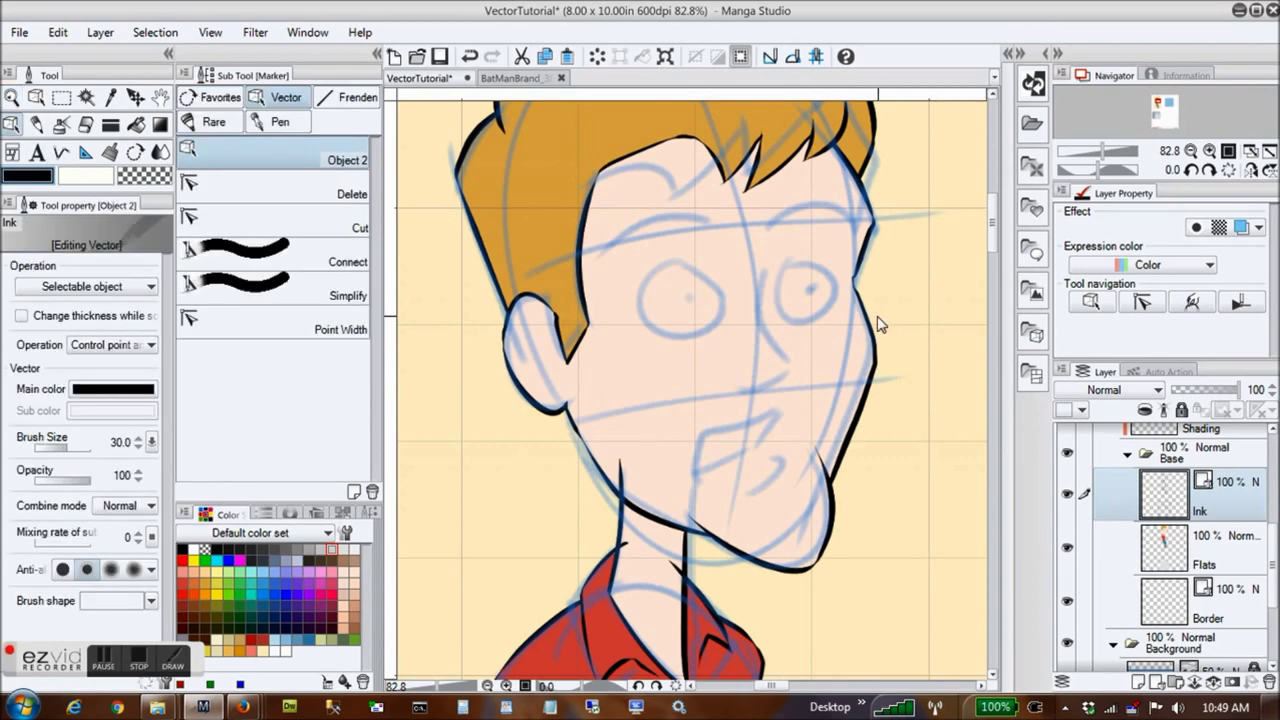
left_click(877, 370)
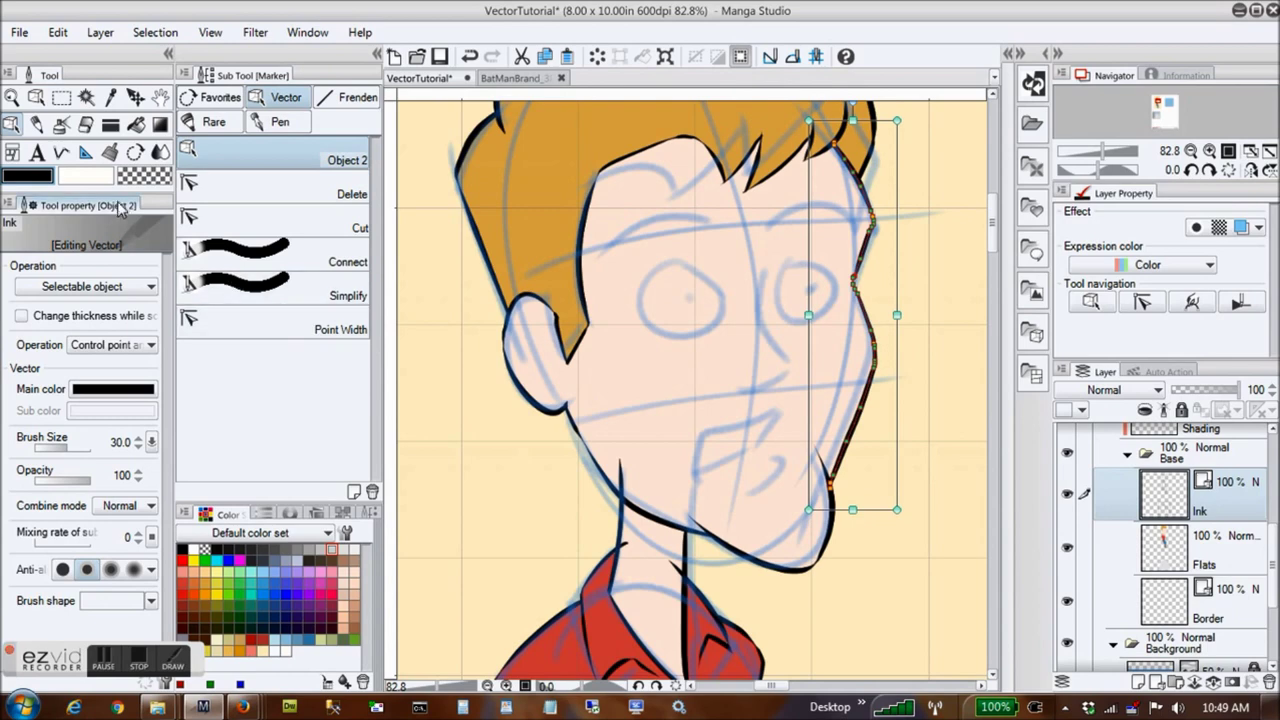
left_click(36, 97)
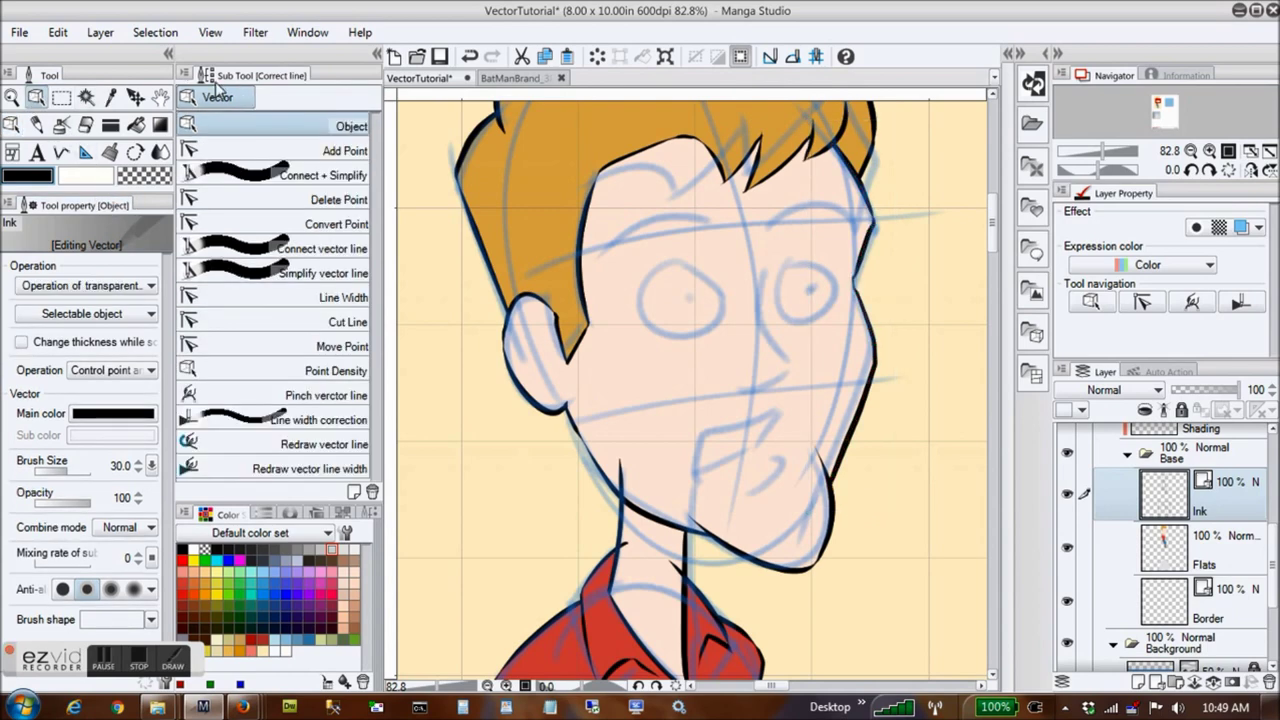
left_click(352, 228)
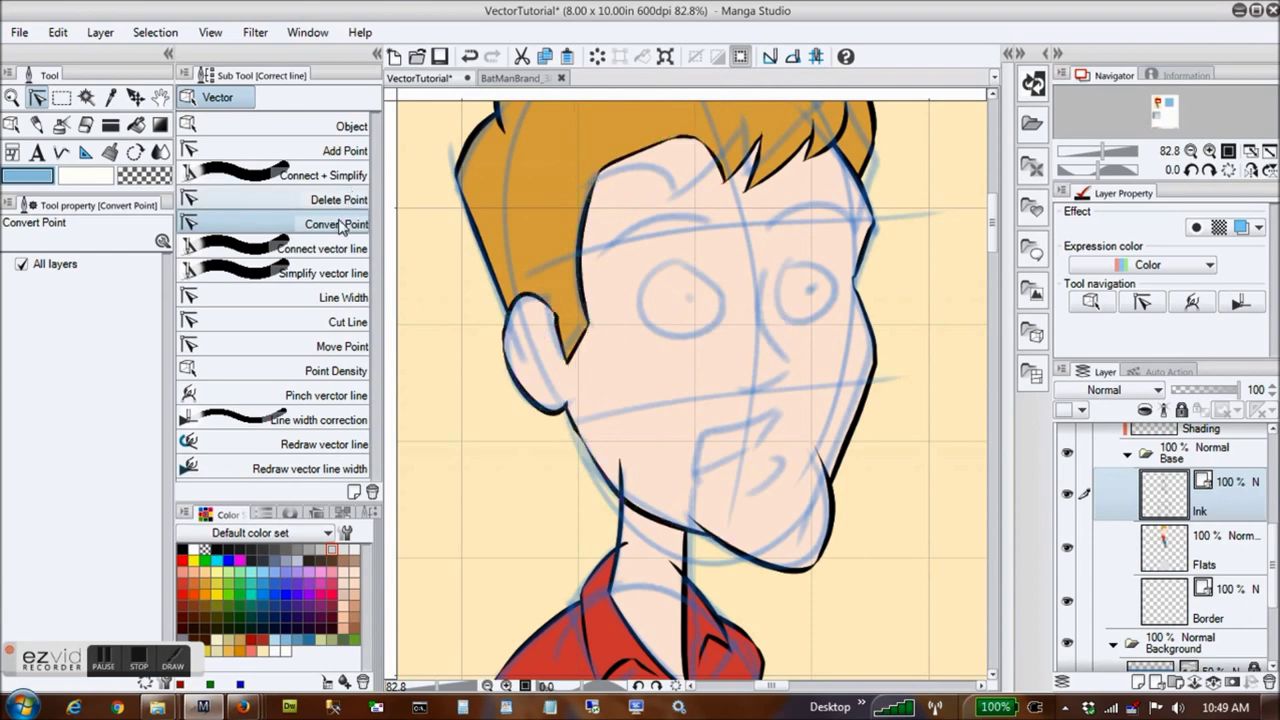
left_click(358, 274)
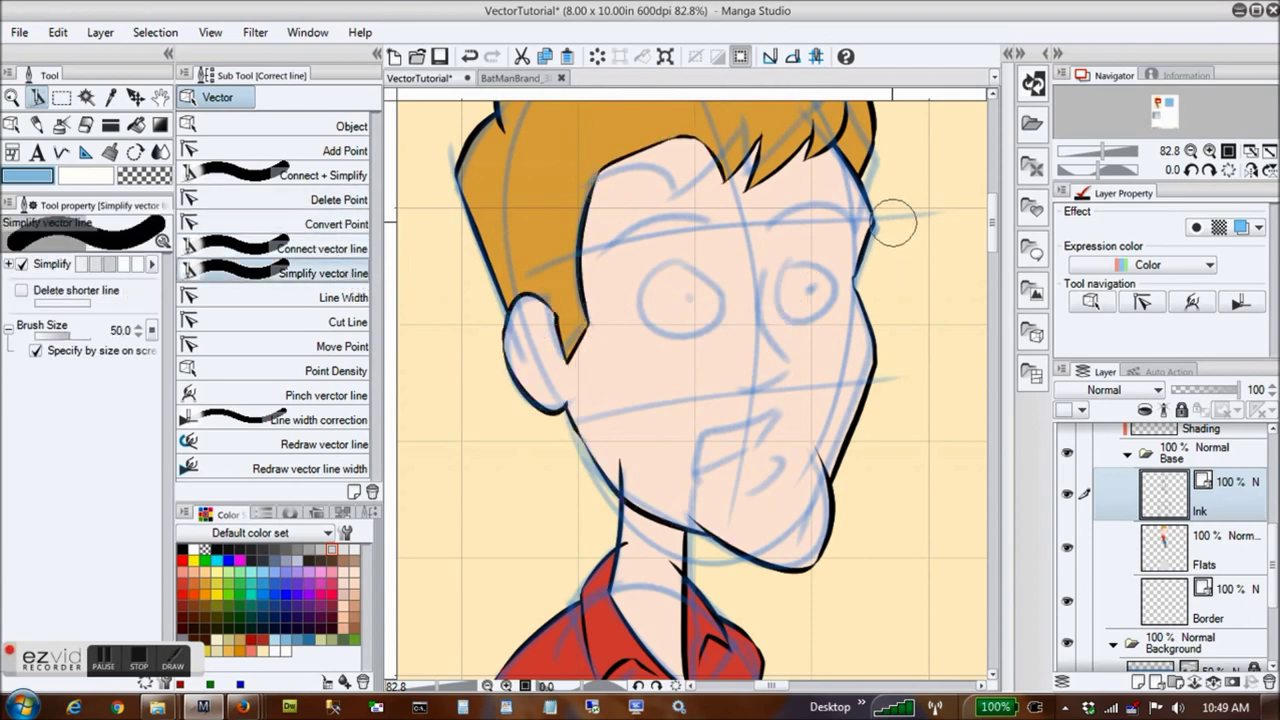
left_click_drag(880, 205, 830, 470)
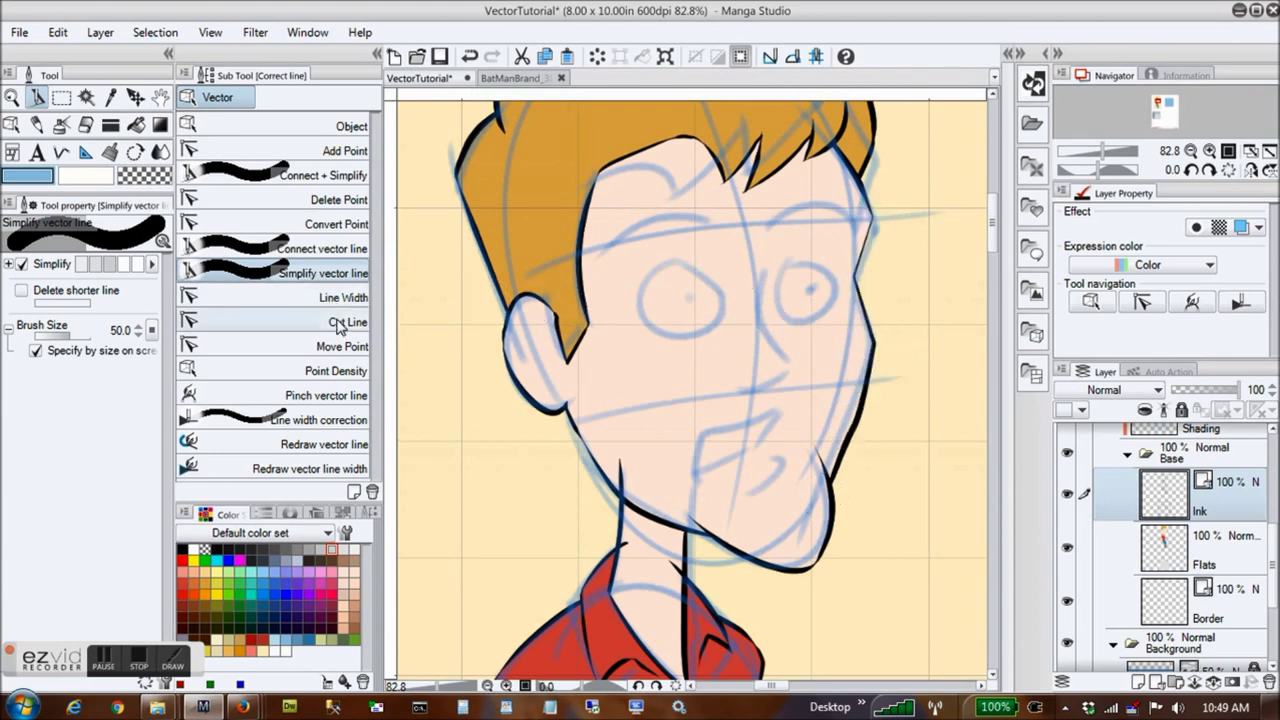
left_click(342, 371)
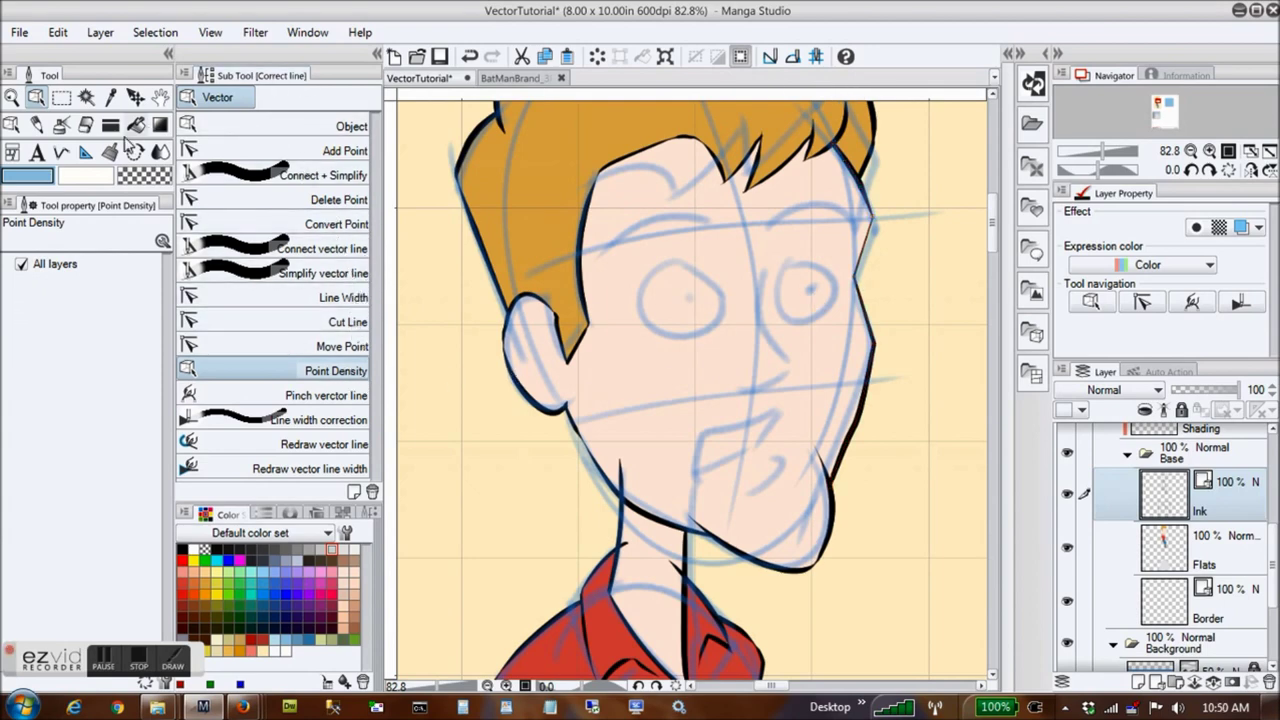
left_click(11, 125)
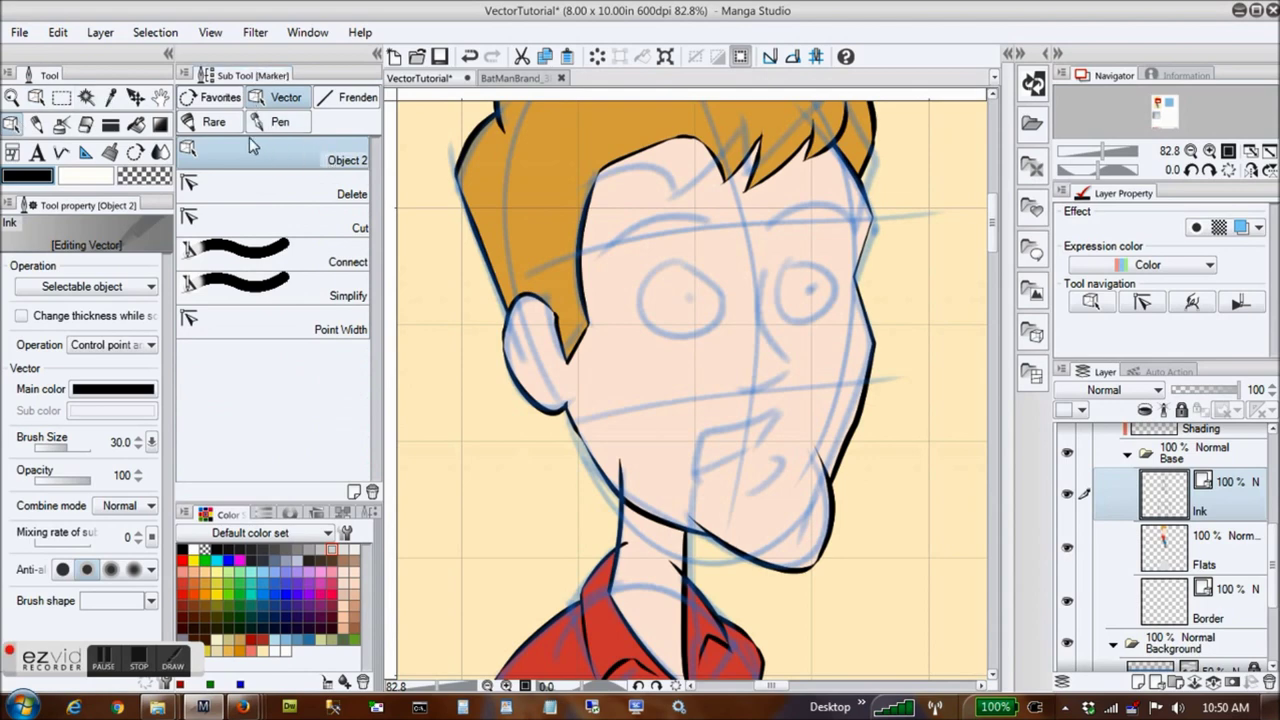
left_click(36, 97)
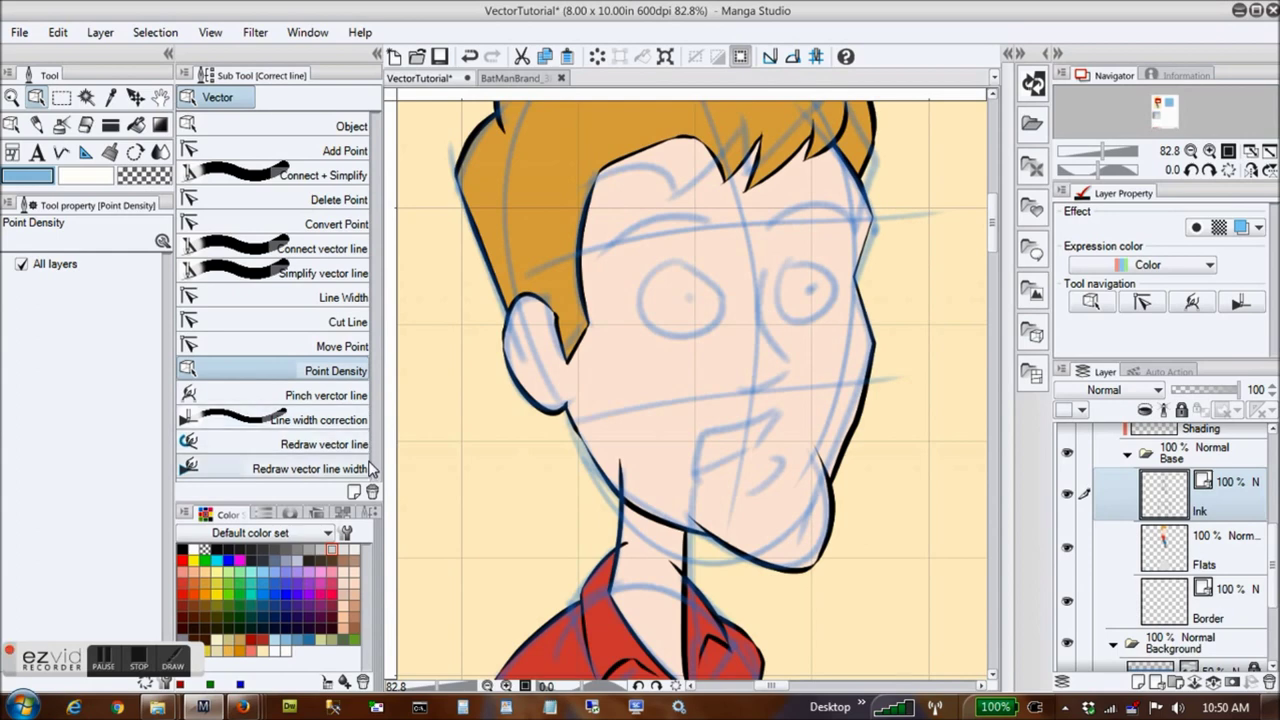
left_click(12, 130)
left_click(231, 99)
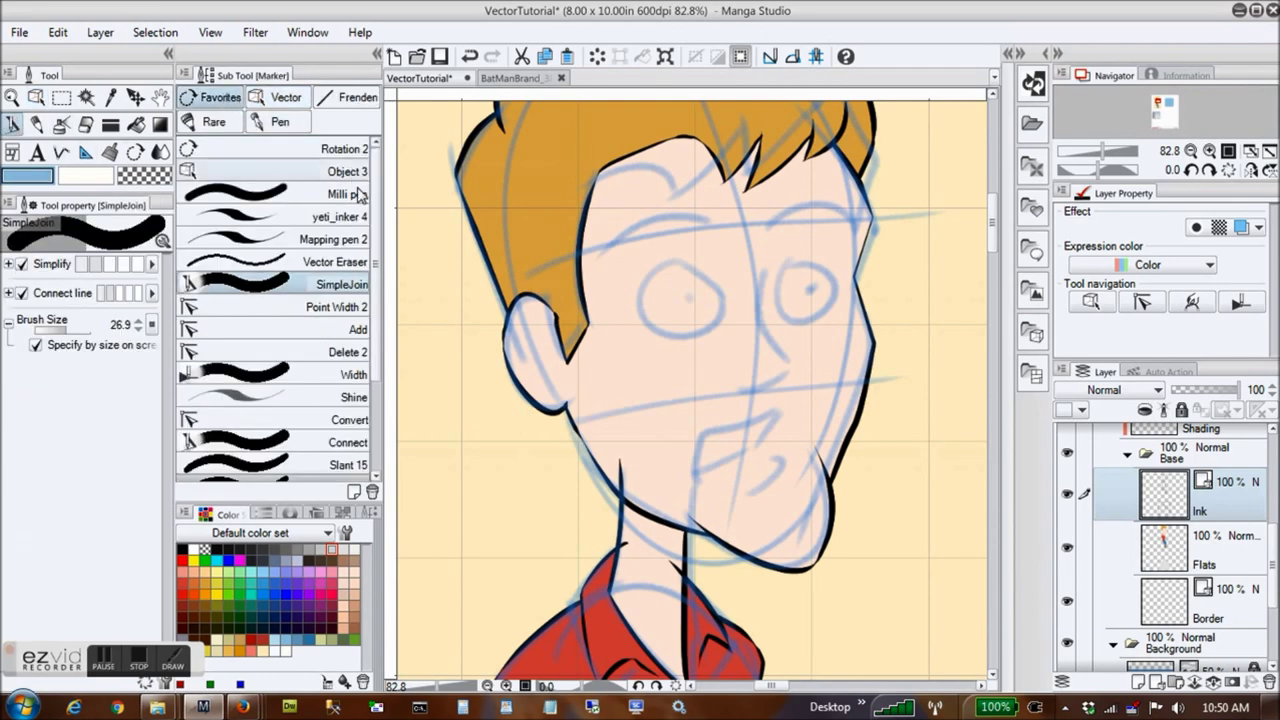
left_click(364, 308)
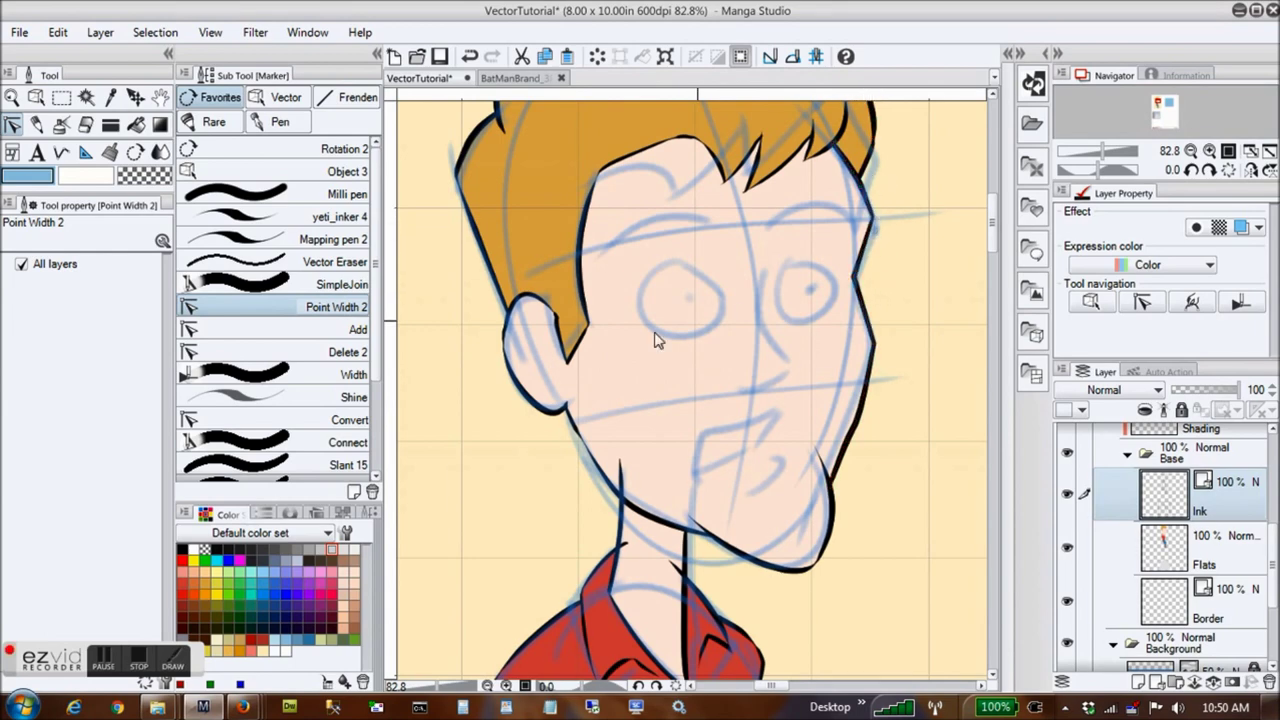
left_click(285, 97)
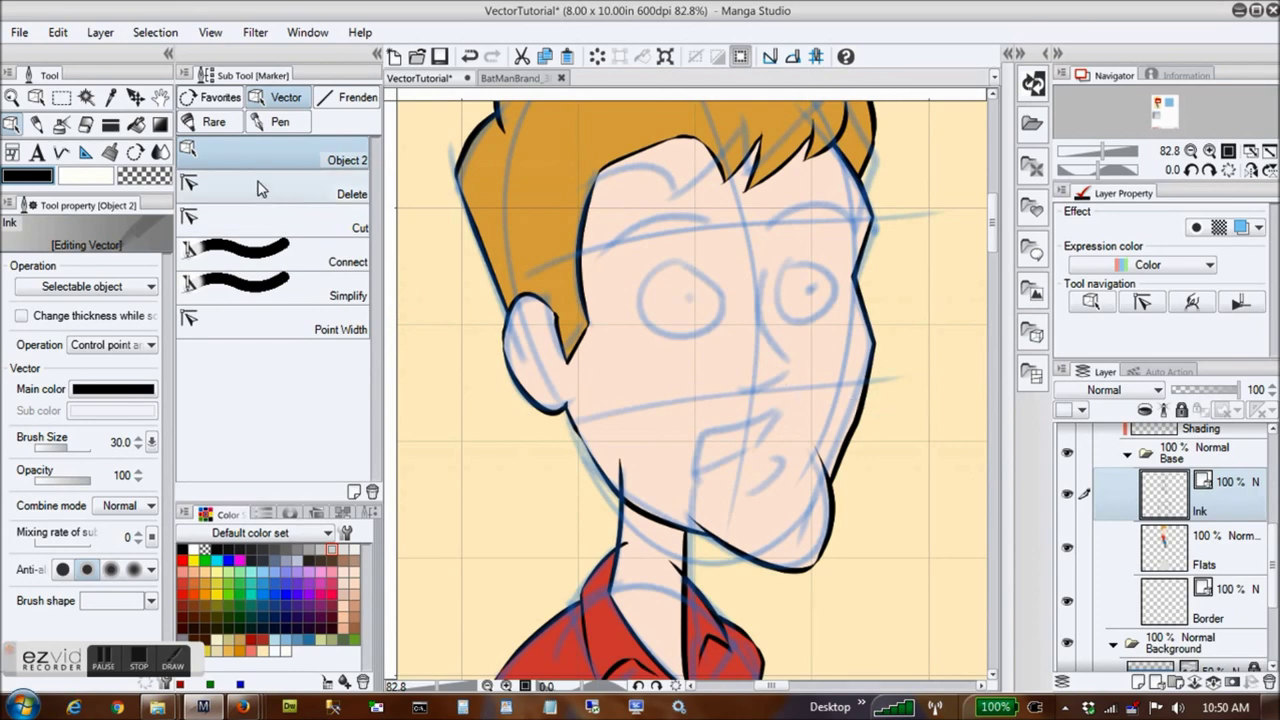
Convert the corner points at the eye socket and cheek of the face's front outline to smooth curves
left_click(212, 97)
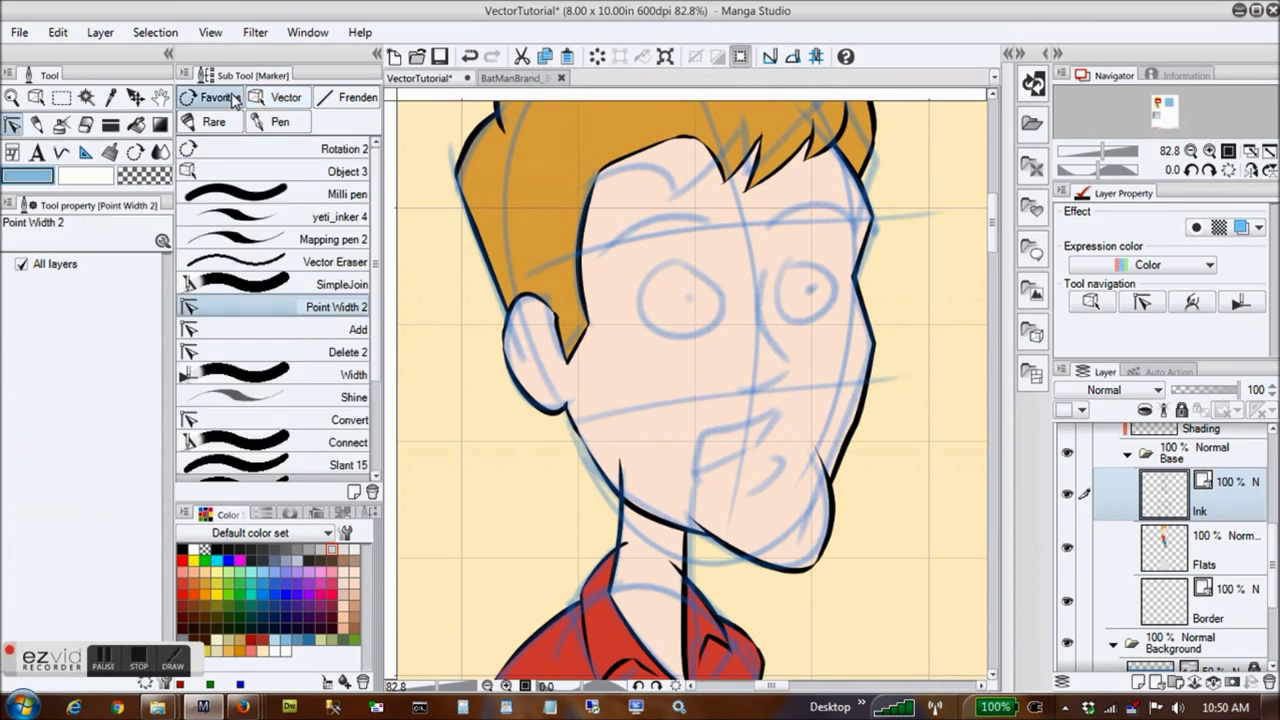
left_click(362, 420)
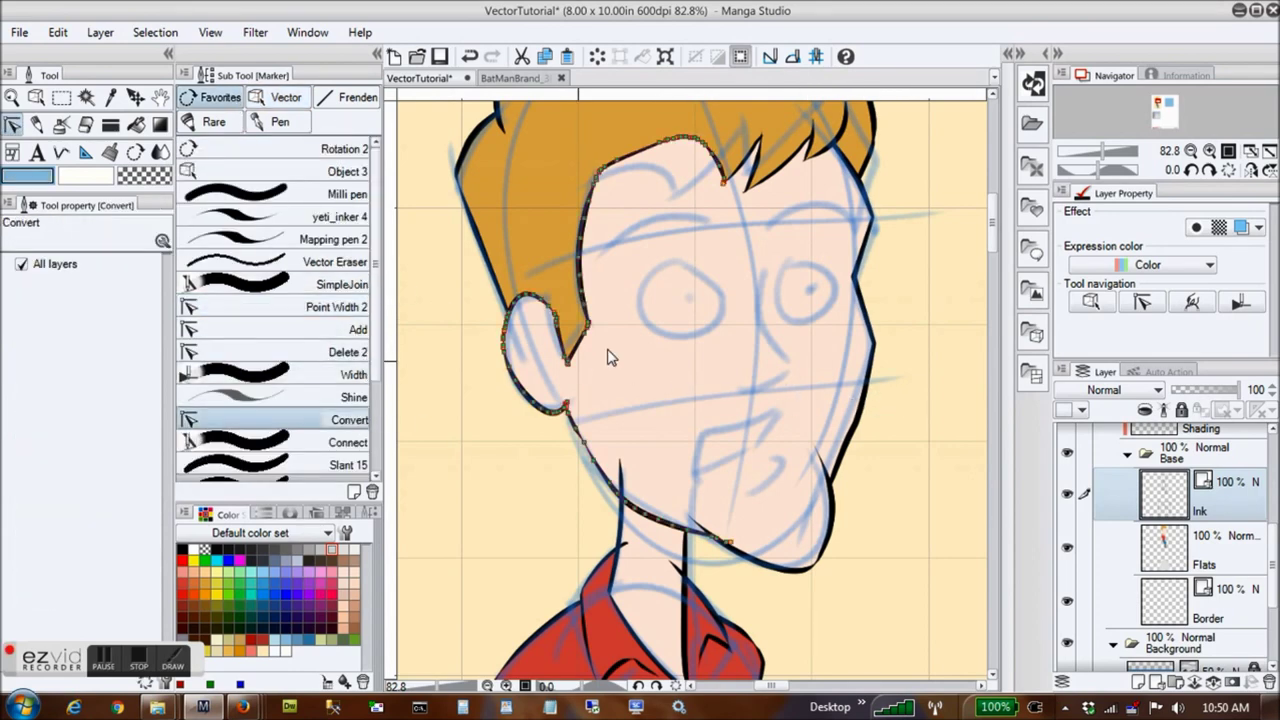
left_click(858, 282)
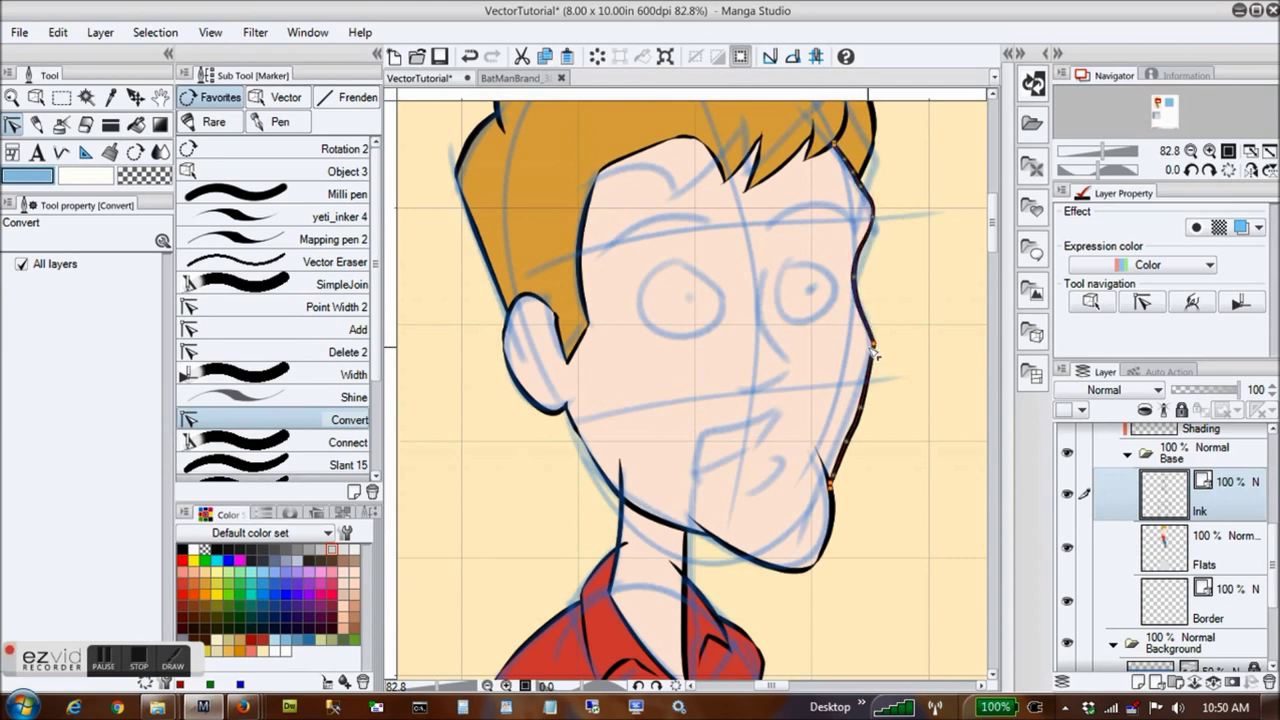
left_click(872, 351)
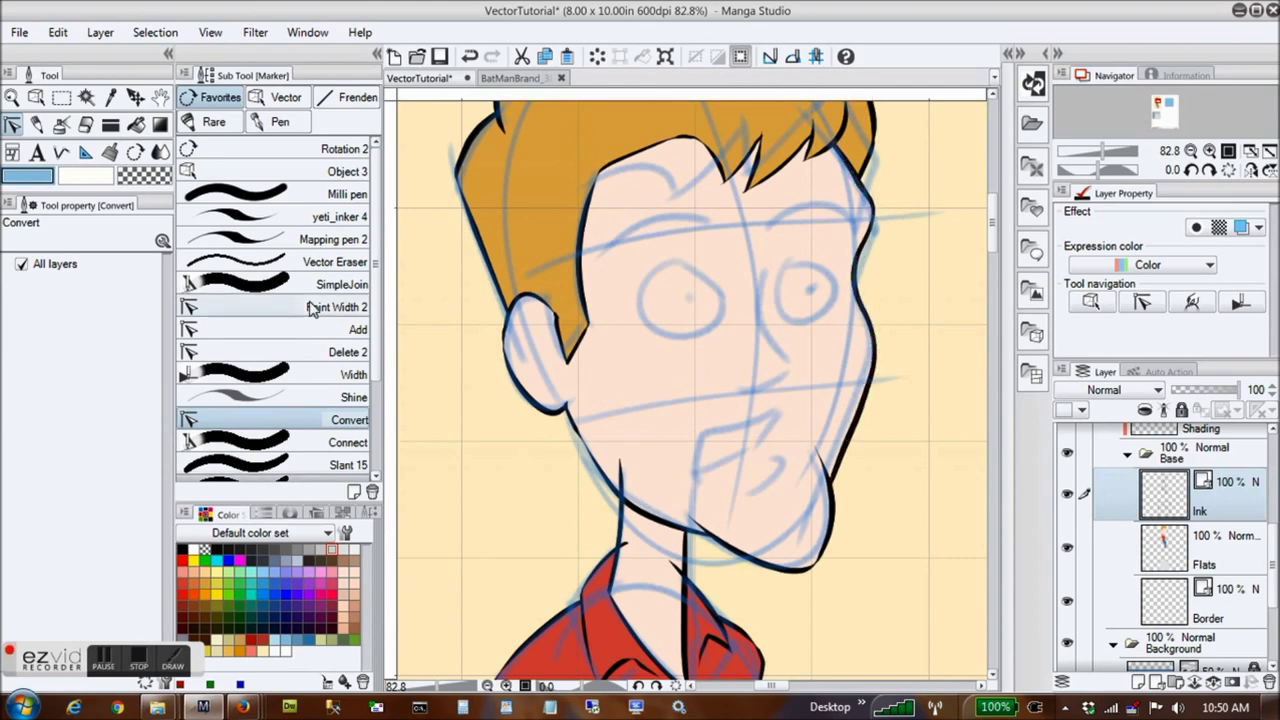
Add control points to the face's front outline around the brow and the eye socket
left_click(340, 330)
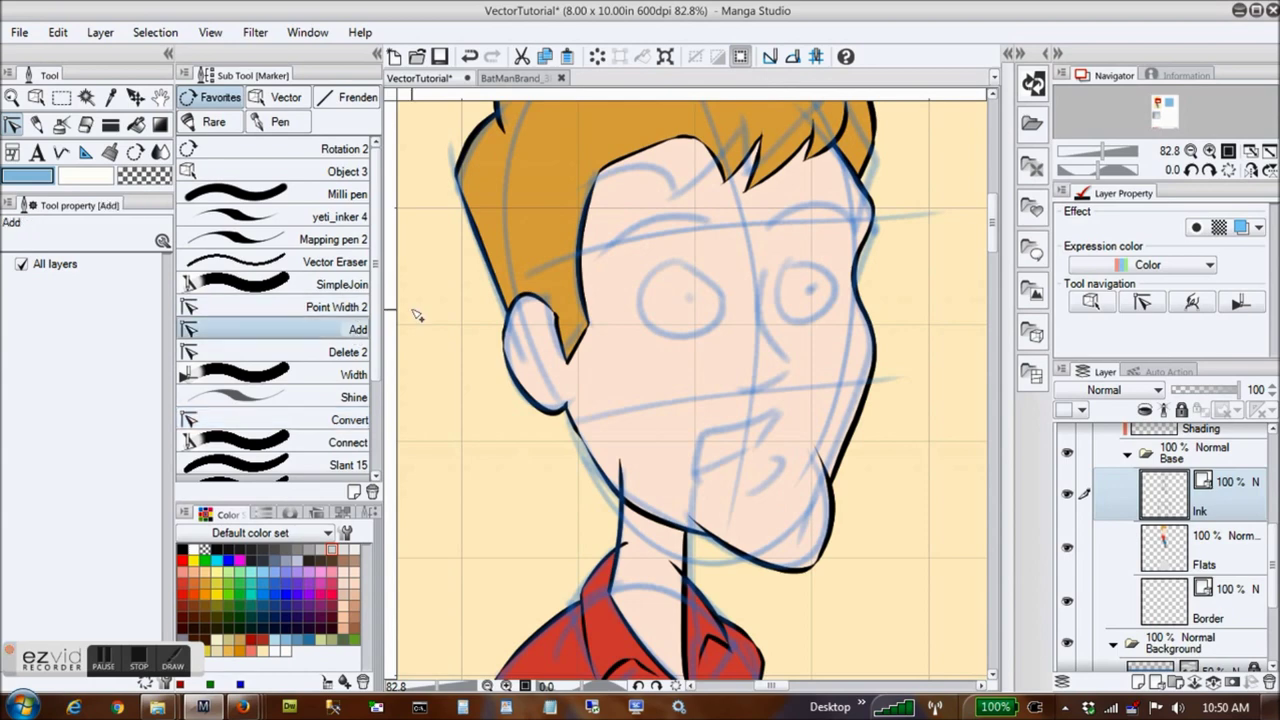
left_click(871, 229)
left_click(859, 292)
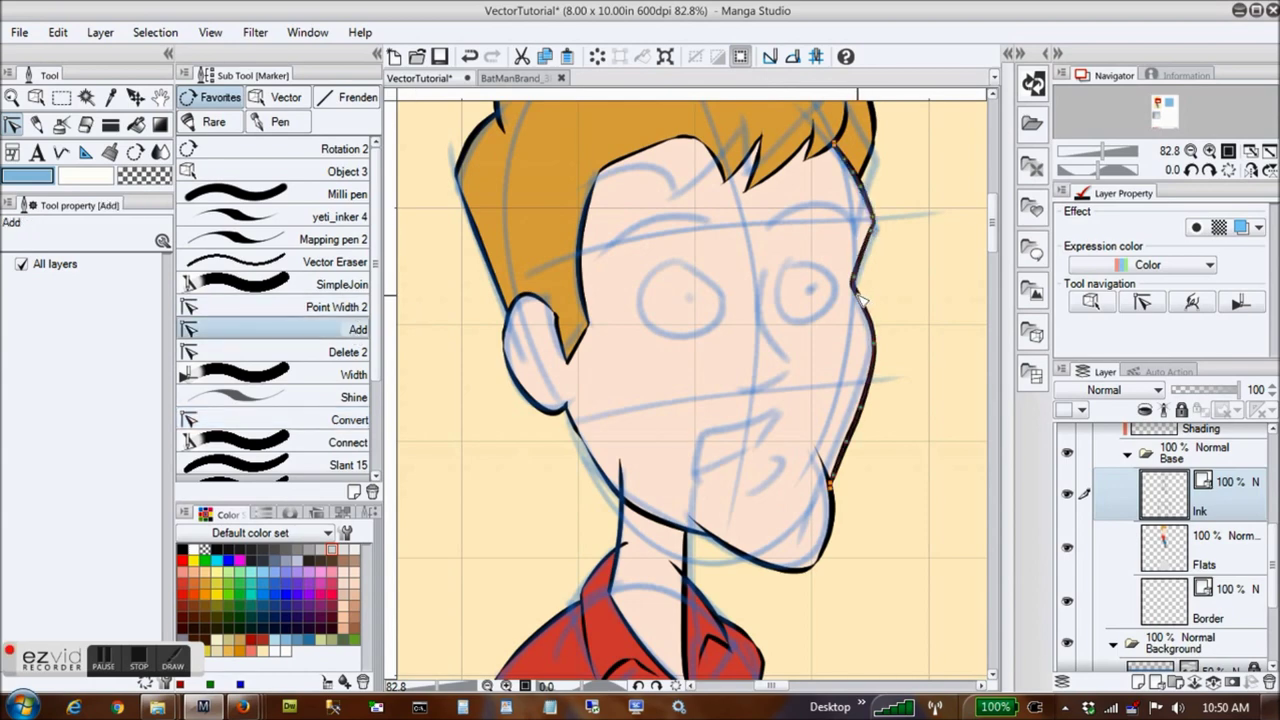
left_click_drag(854, 277, 874, 226)
Trim the overshooting ends of the neck and collar lines with the Vector Eraser
key("o")
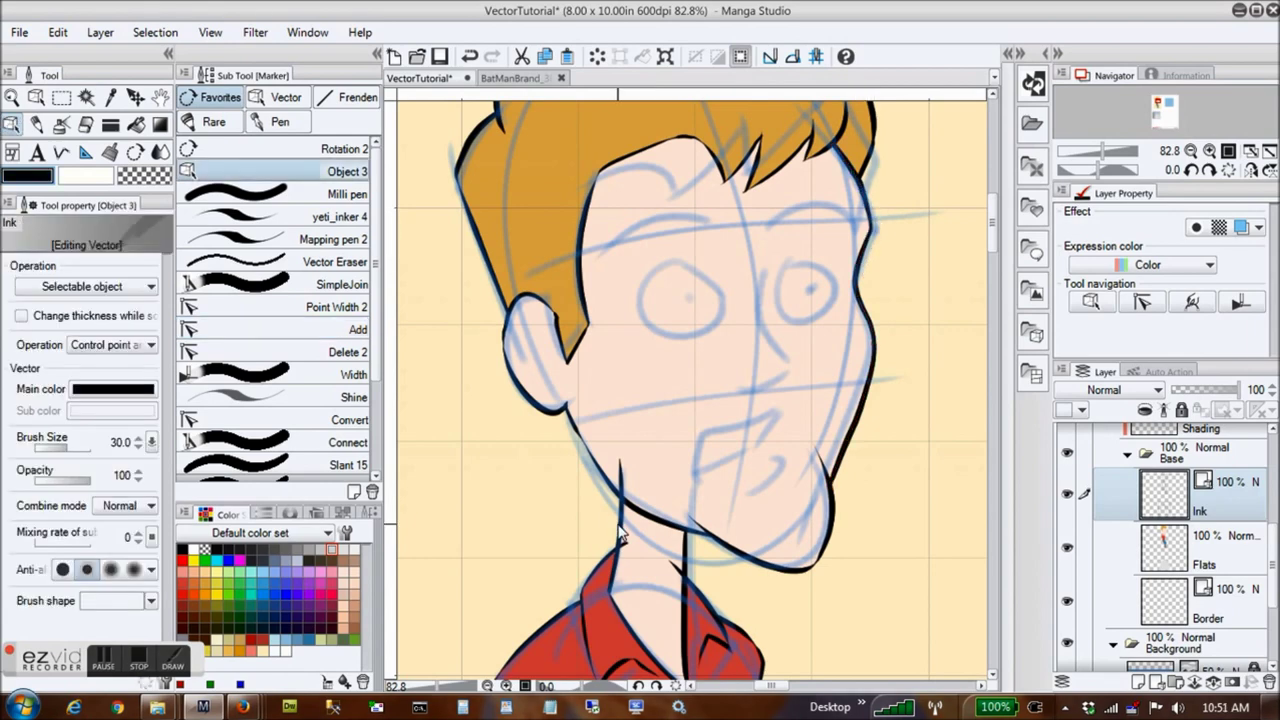
left_click(621, 528)
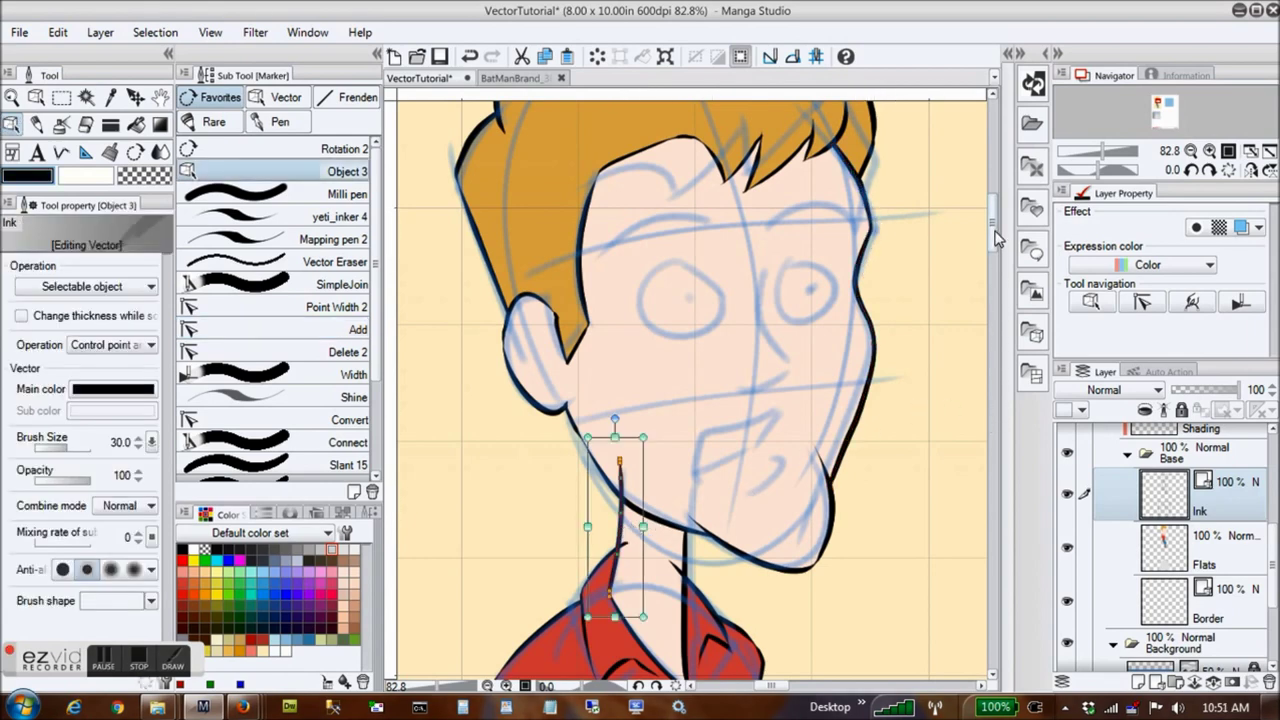
scroll(990, 250, "down", 3)
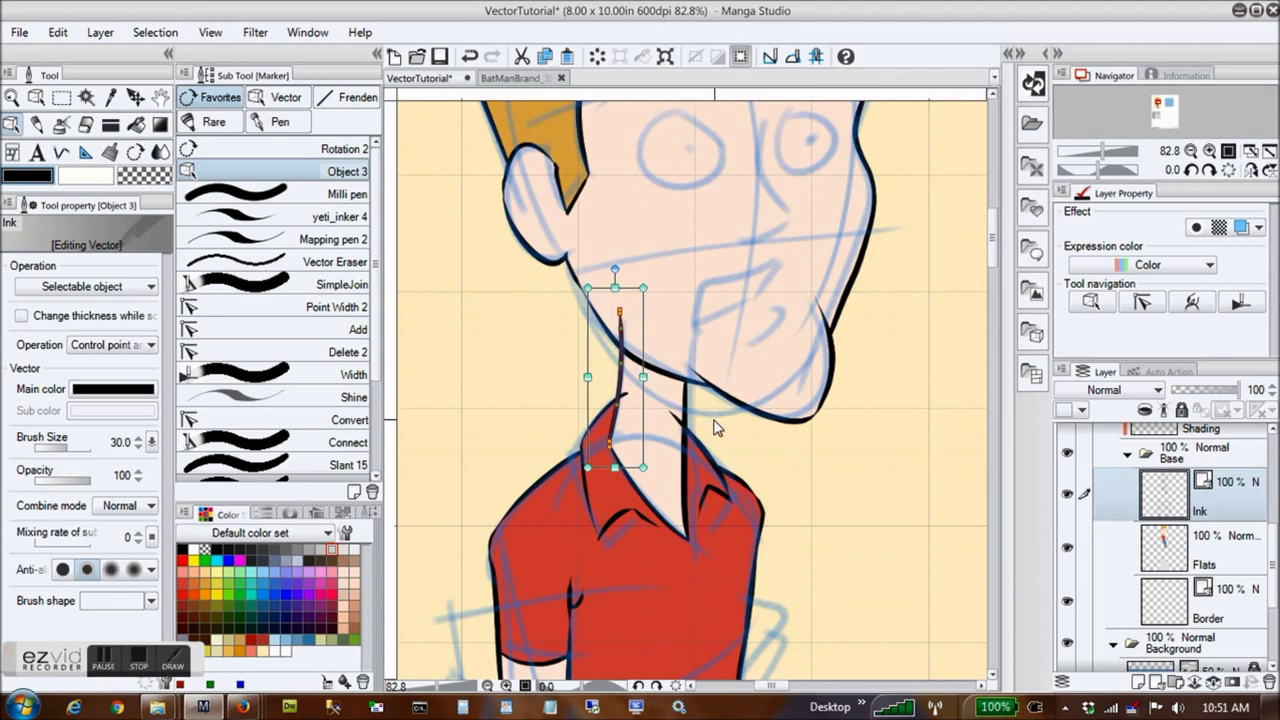
left_click(674, 418)
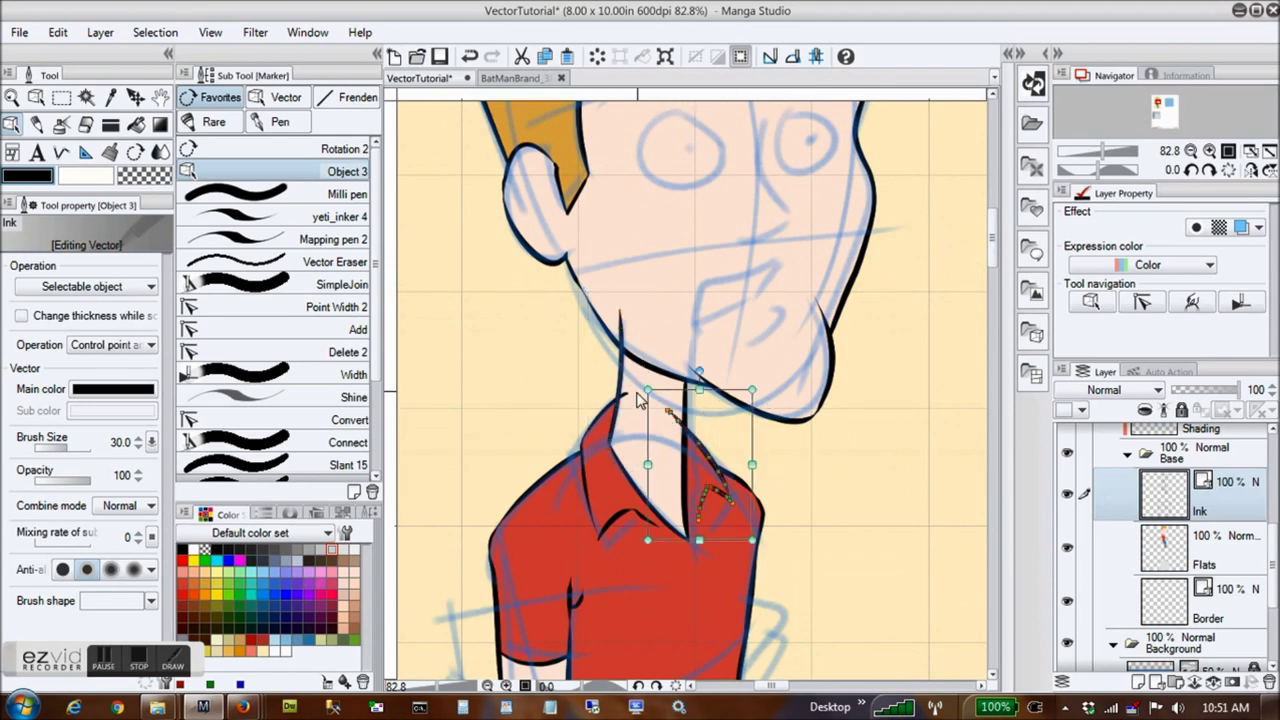
left_click(620, 530)
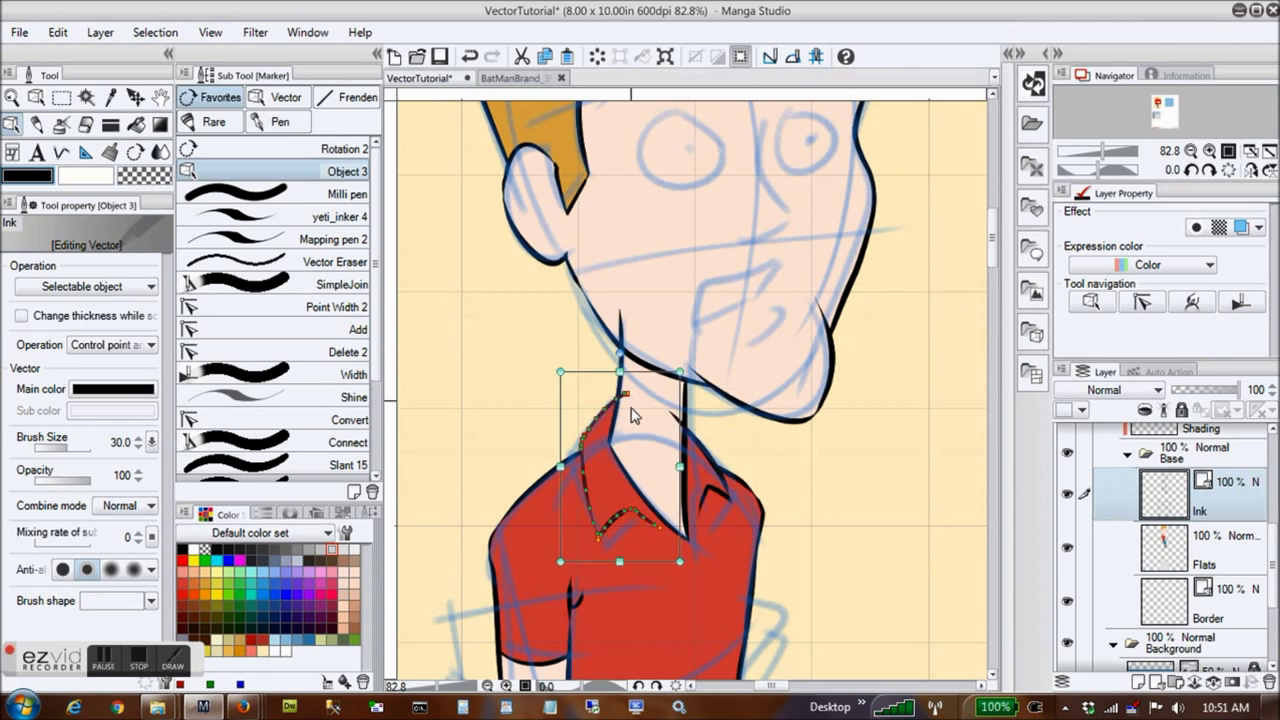
left_click(345, 265)
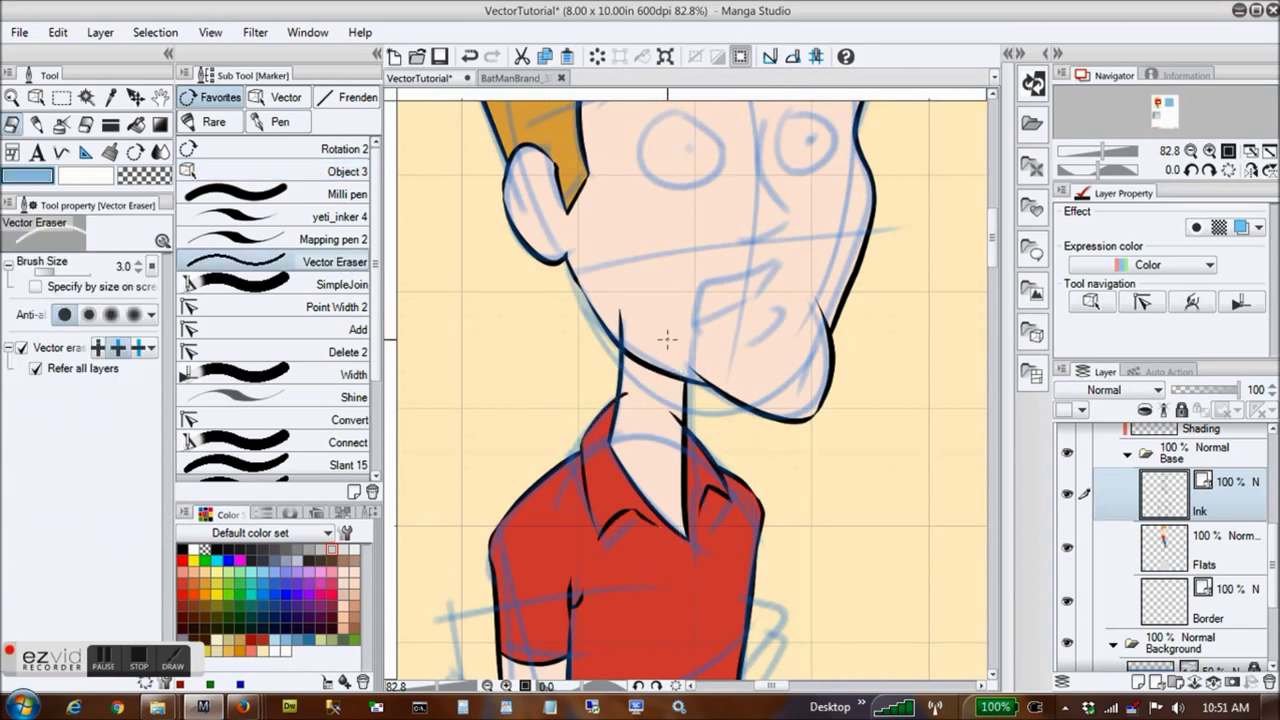
left_click(615, 316)
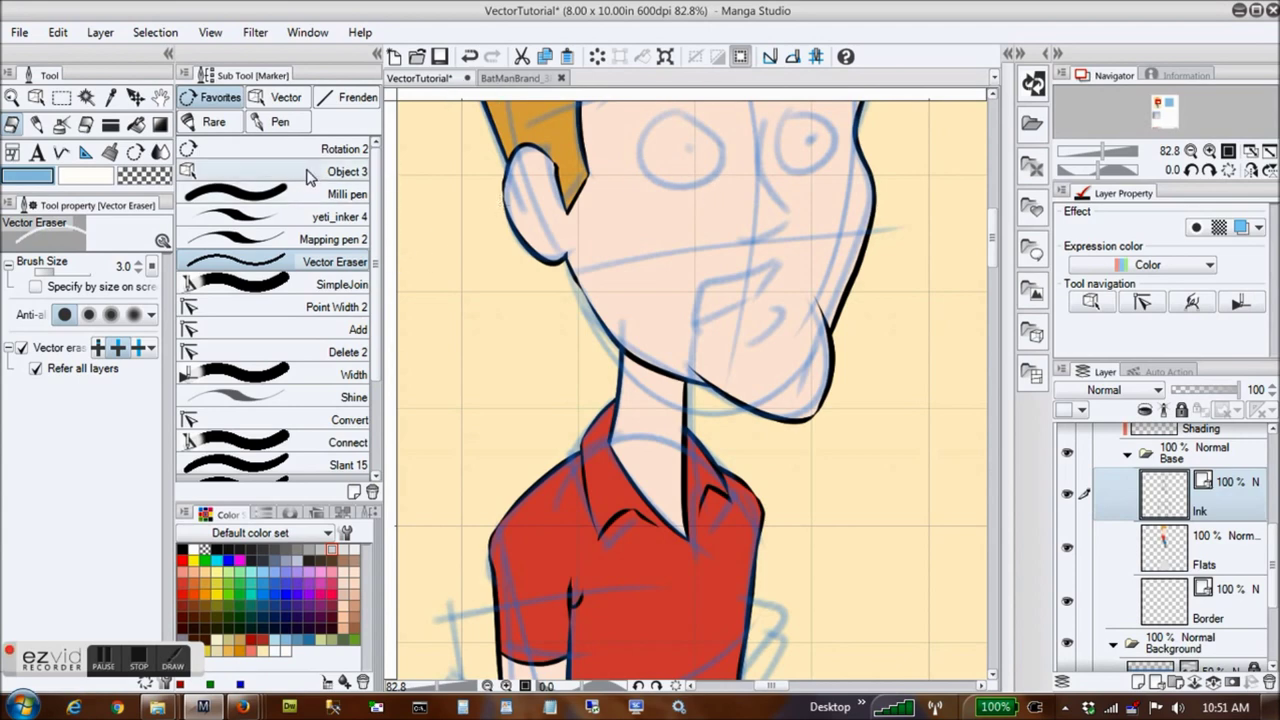
Cut a gap in the jaw line above the neck with a transparent yeti_inker 4 stroke
left_click(320, 220)
left_click(161, 180)
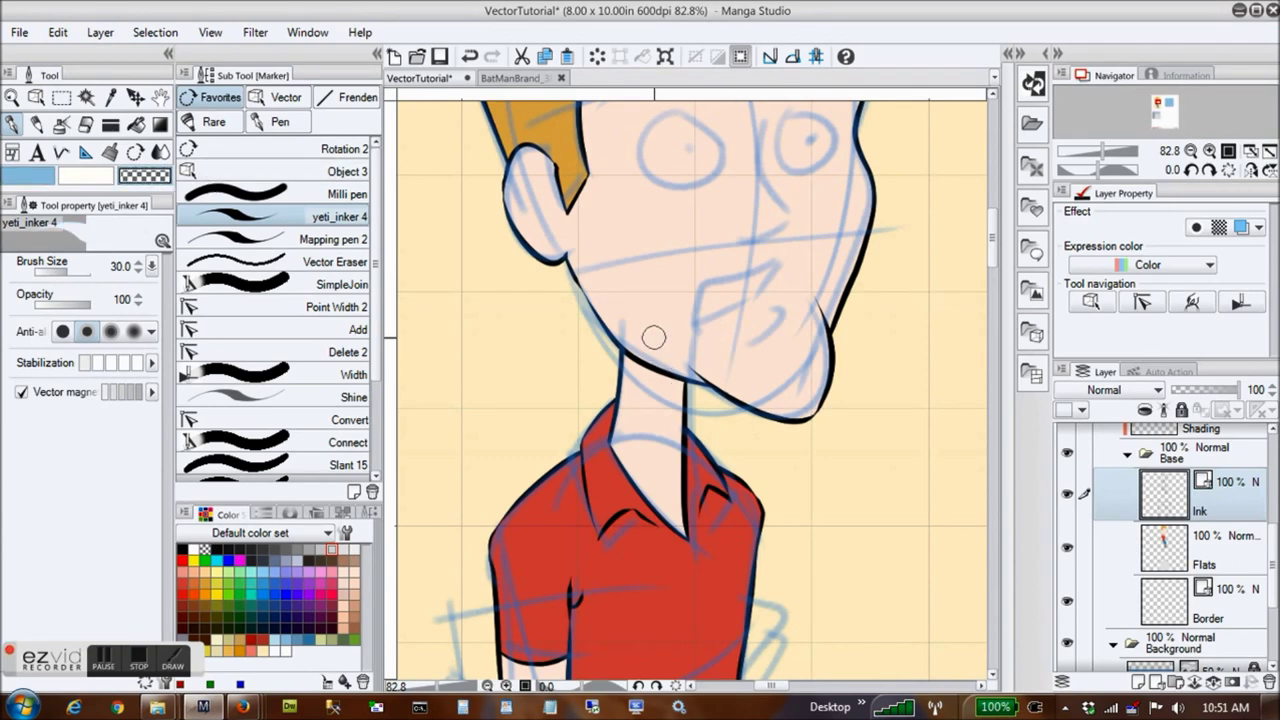
left_click(296, 171)
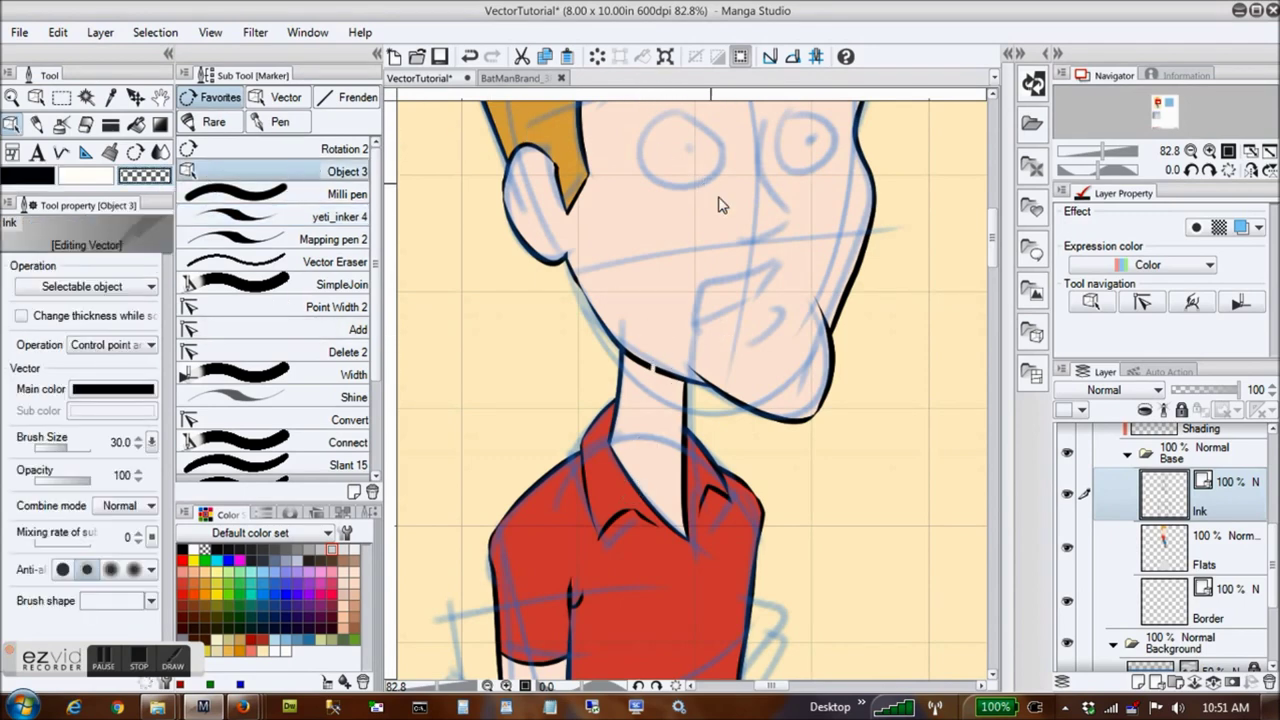
Move the transparent stroke along the jaw line to shift the gap, and undo the erasing
left_click(659, 349)
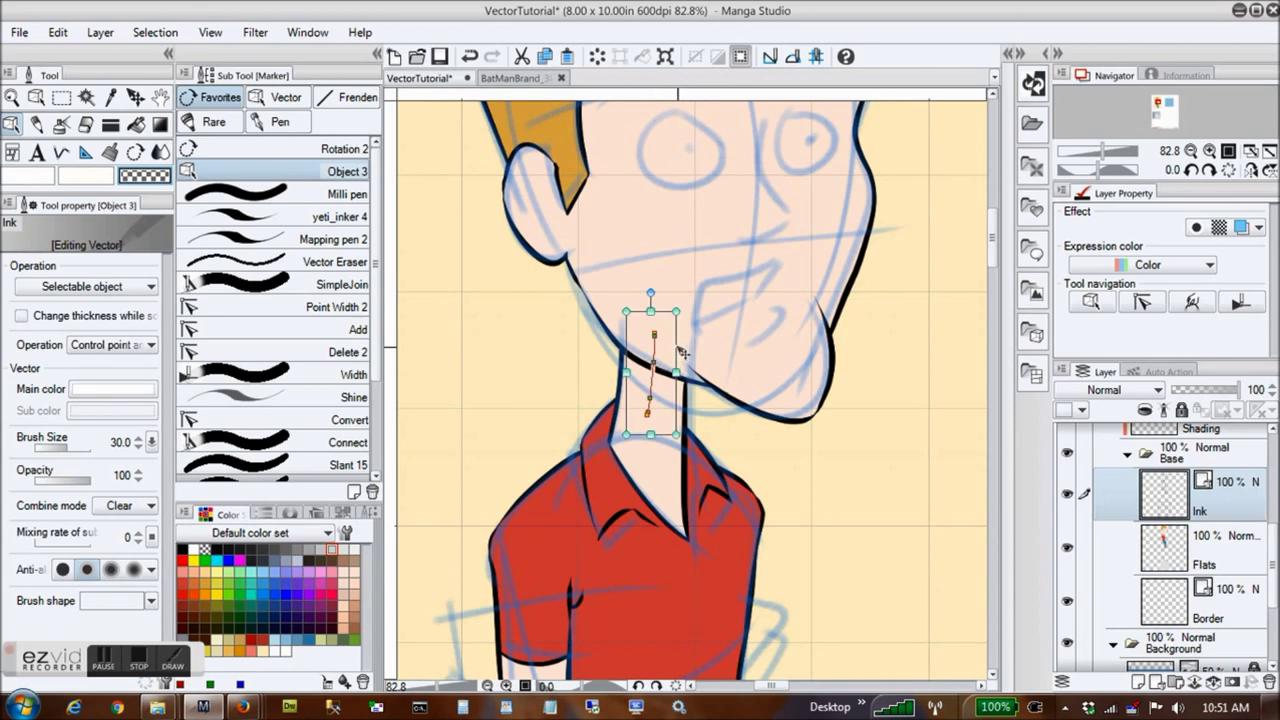
left_click_drag(681, 351, 660, 333)
left_click_drag(626, 273, 619, 273)
left_click(826, 470)
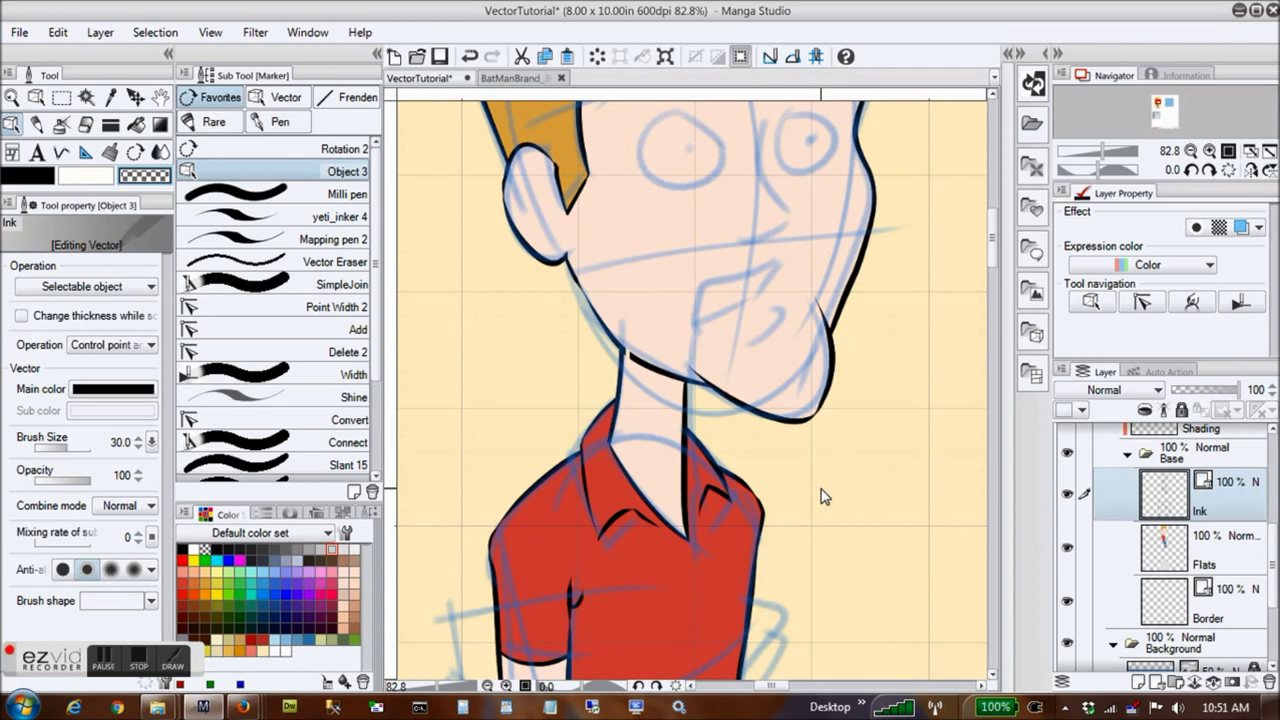
left_click(652, 367)
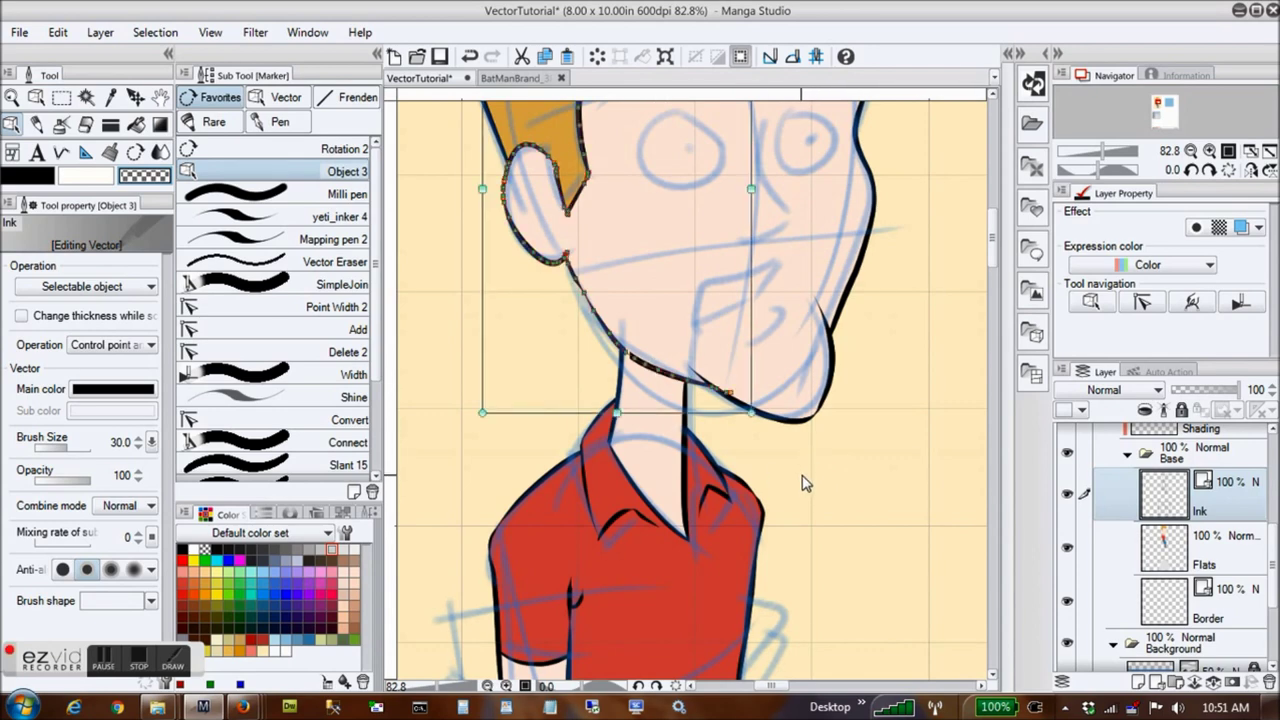
key("ctrl+z")
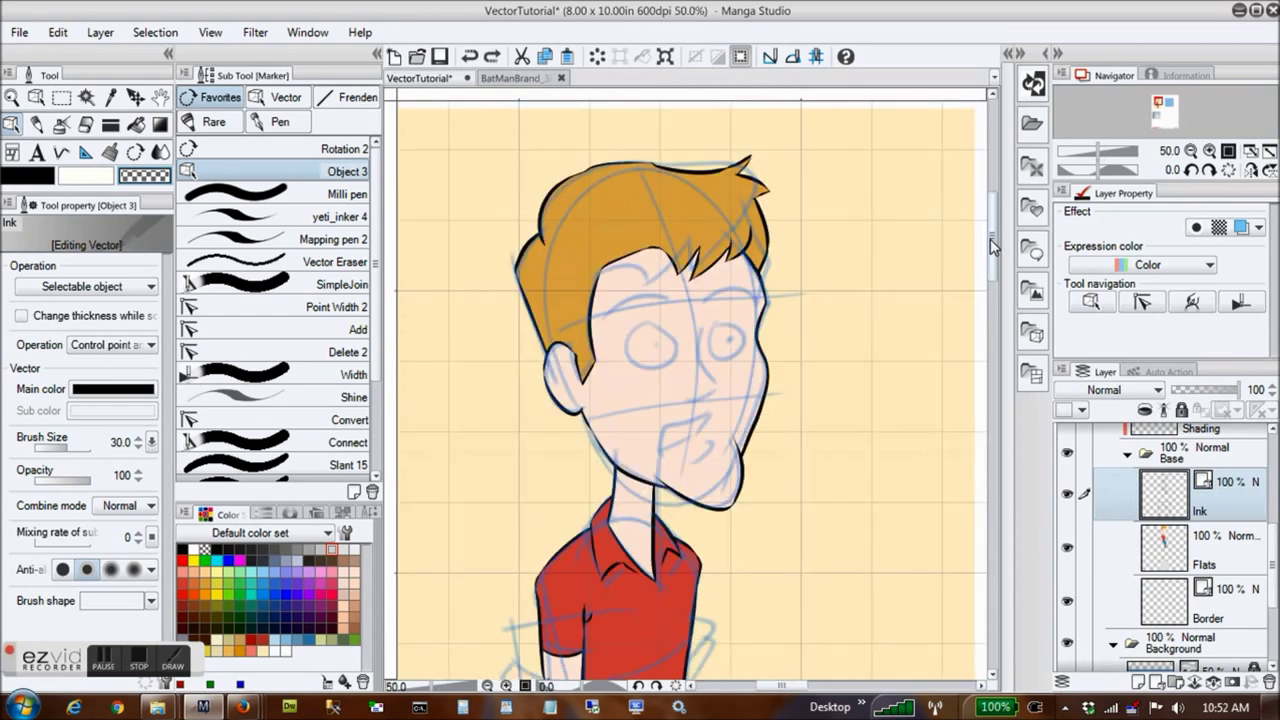
Hide the arm line running inside the elbow with a transparent Milli pen stroke
left_click_drag(990, 239, 993, 307)
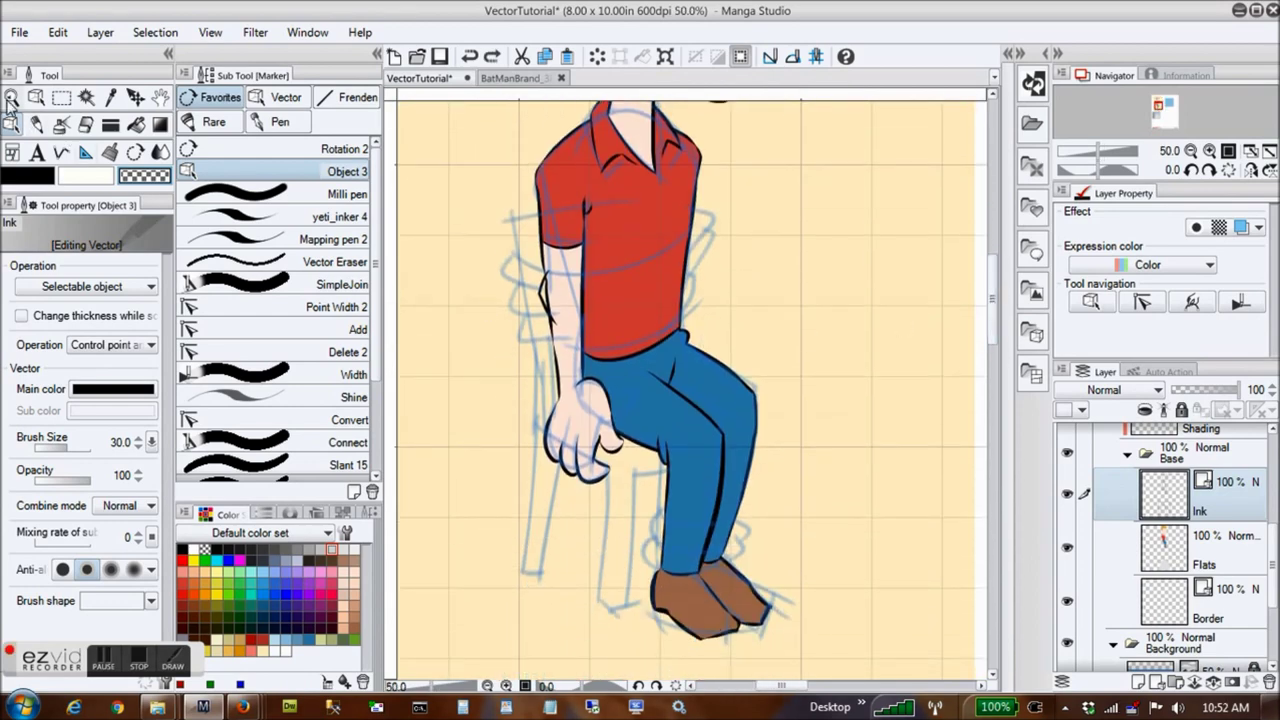
left_click(11, 99)
left_click_drag(541, 294, 629, 221)
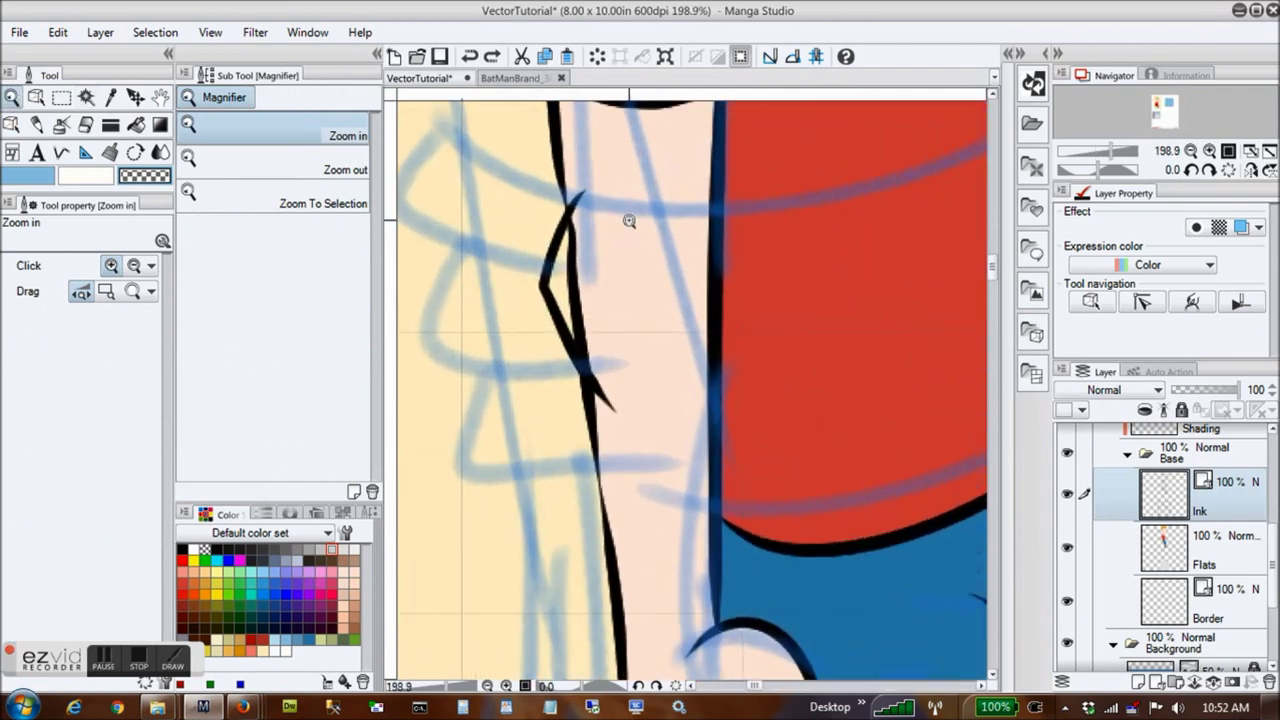
left_click(10, 126)
left_click(578, 197)
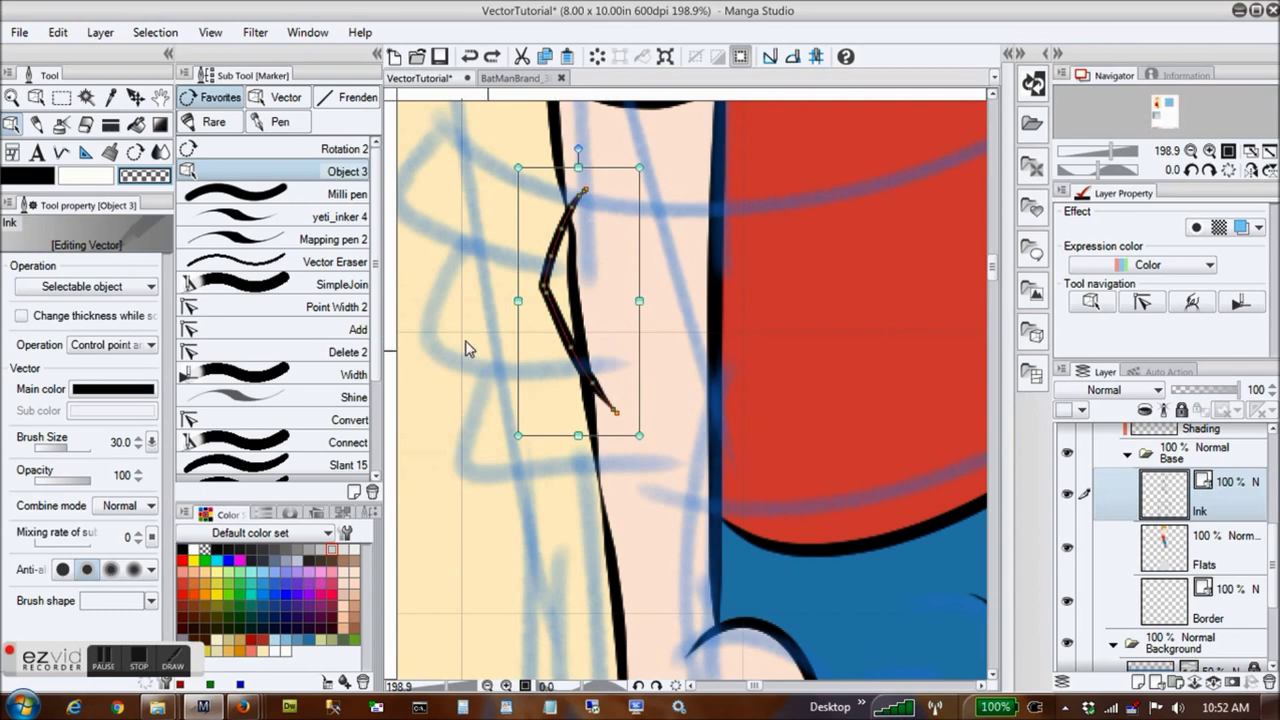
left_click(286, 196)
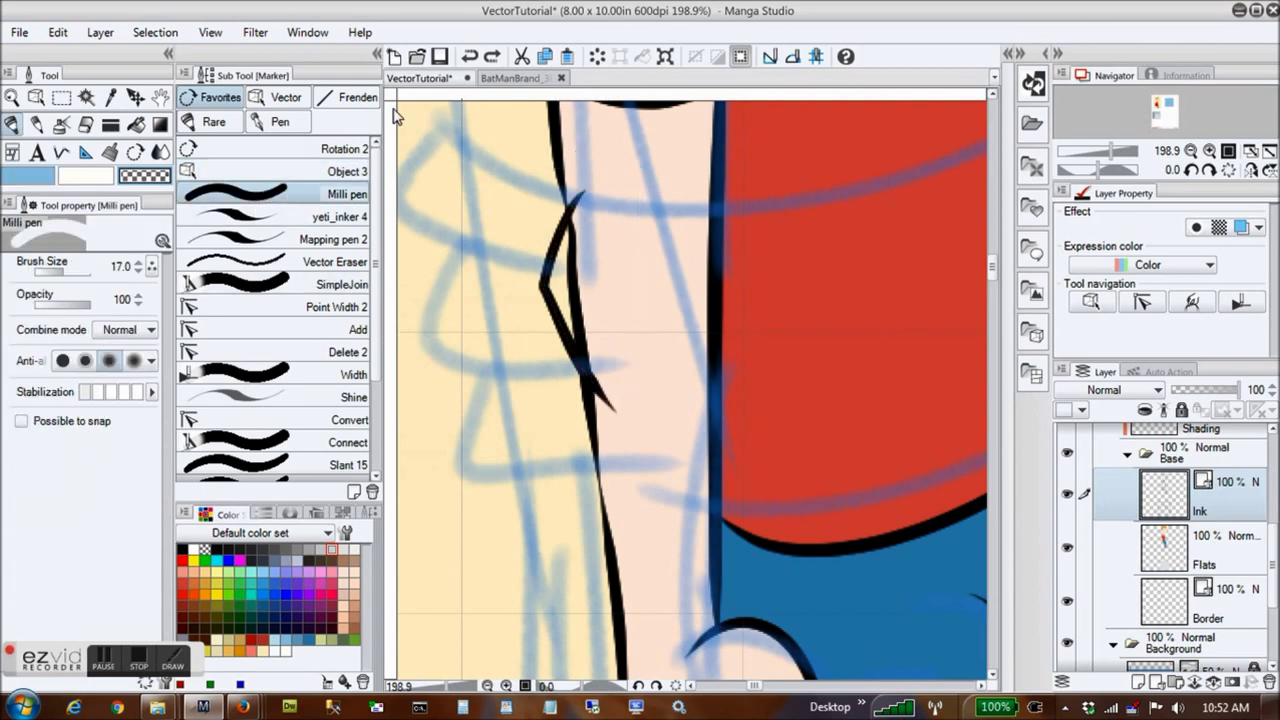
mouse_move(572, 200)
left_mouse_down()
mouse_move(588, 357)
mouse_move(586, 319)
left_mouse_up()
Cut the bent elbow line and paste it back so it lies above the transparent stroke
left_click(280, 174)
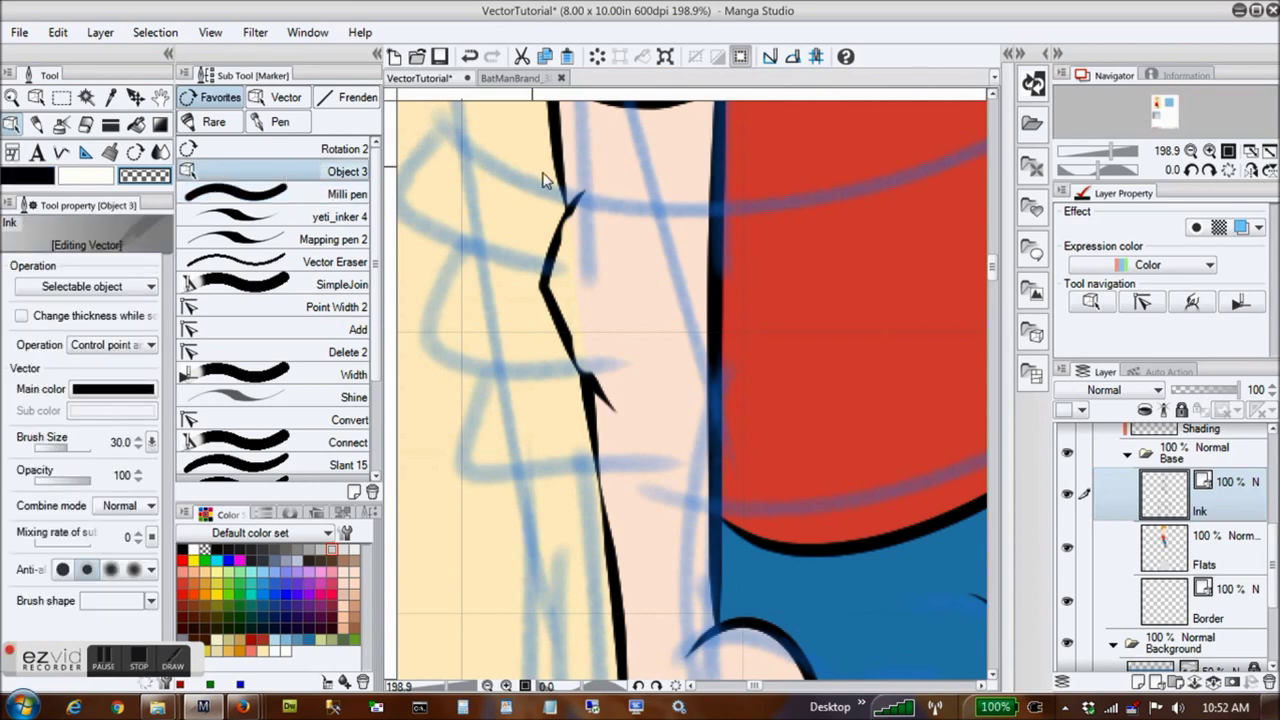
left_click(545, 288)
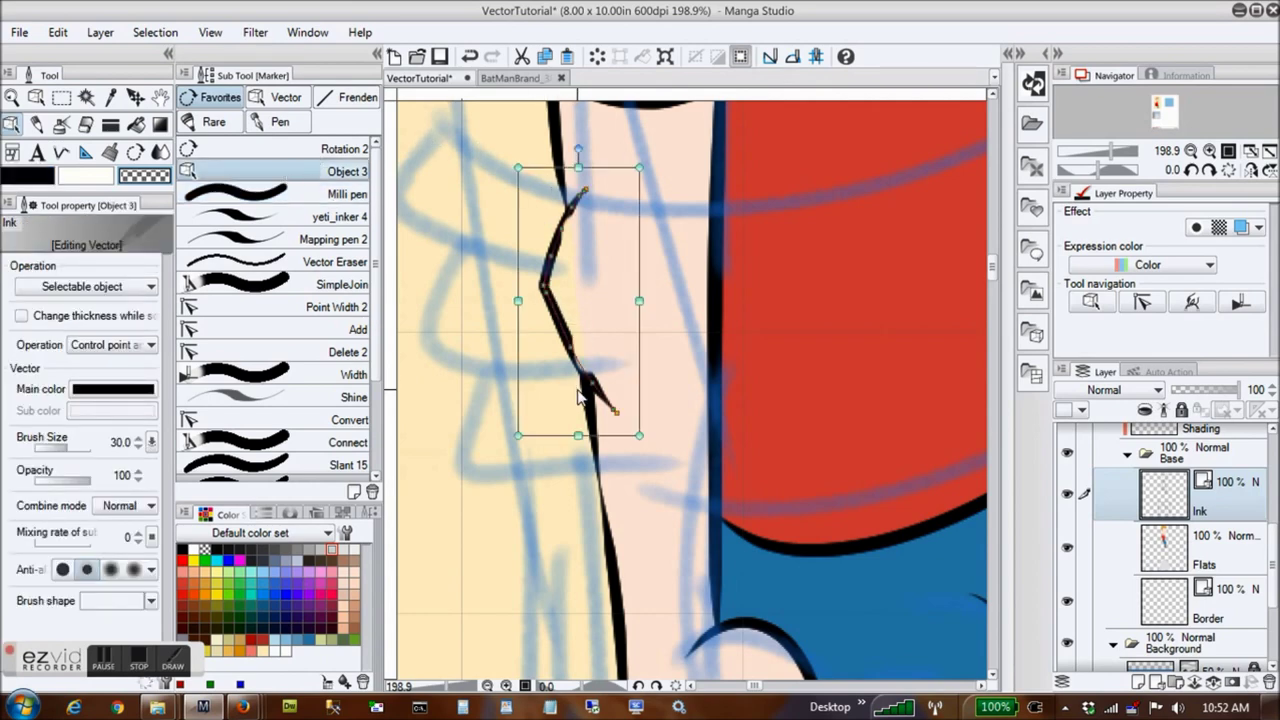
key("Delete")
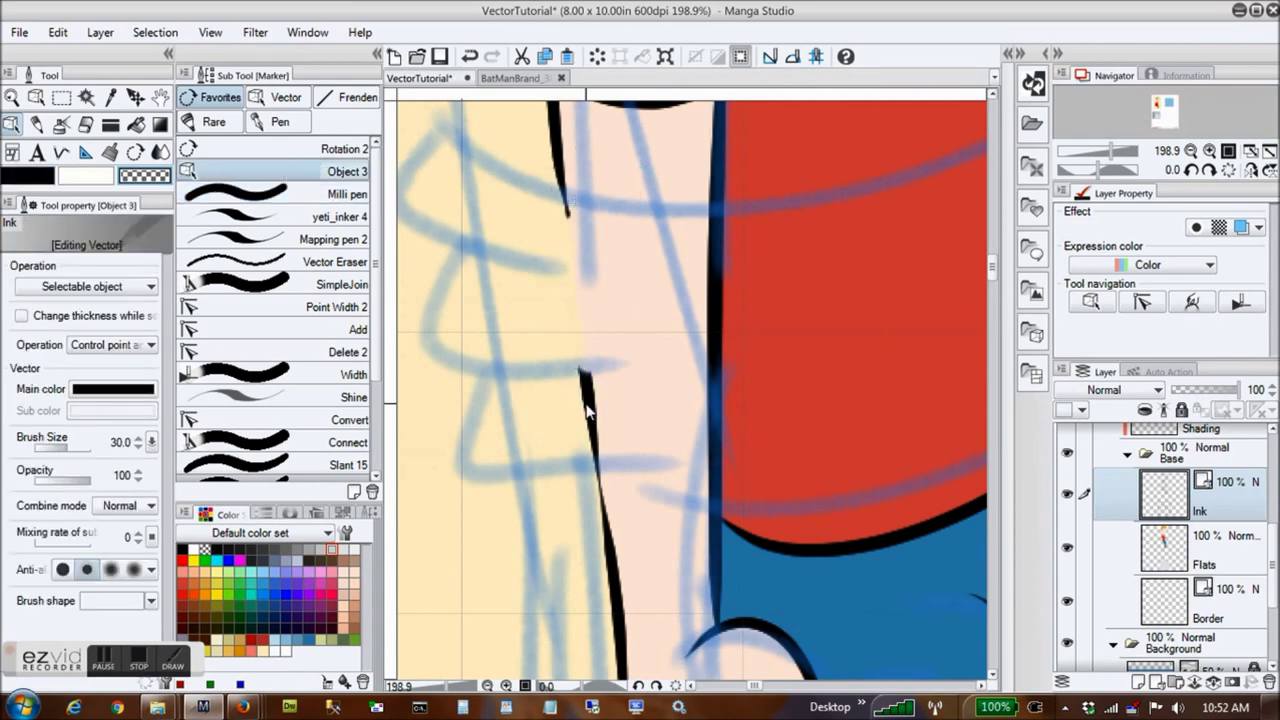
key("ctrl+z")
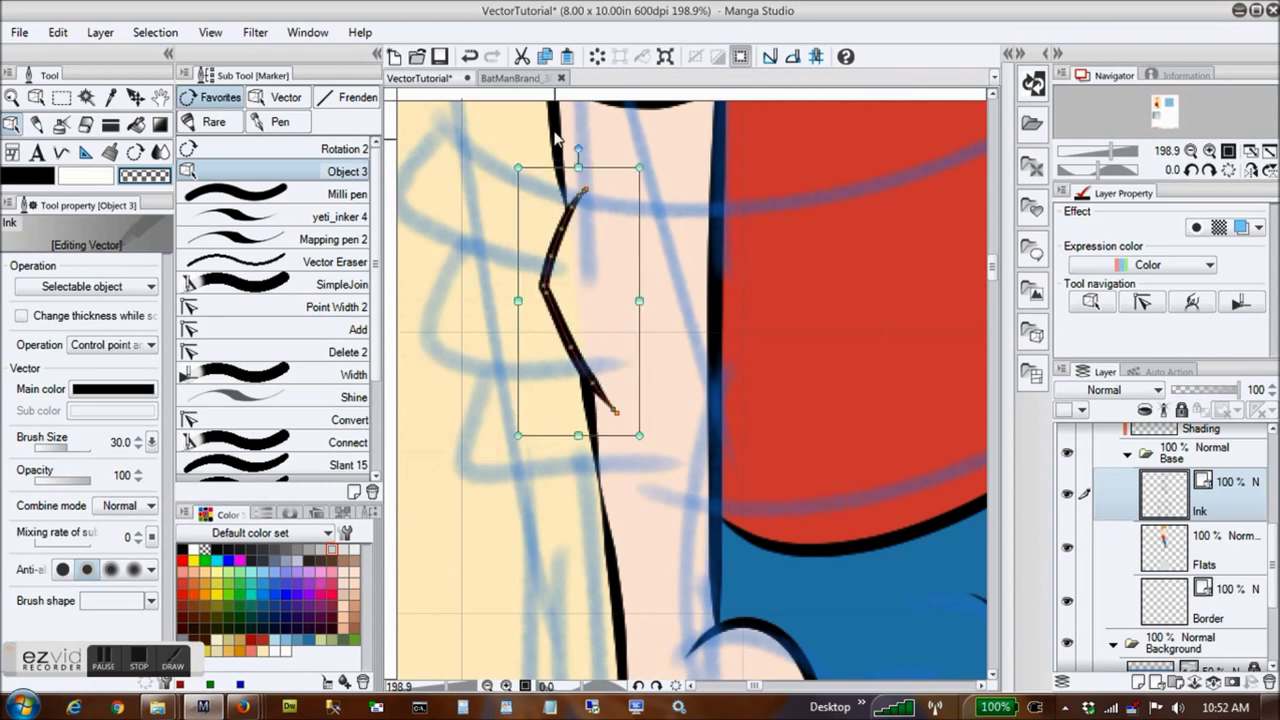
Join the upper arm line and the forearm line where they meet below the elbow, using Connect vector line
left_click(559, 128)
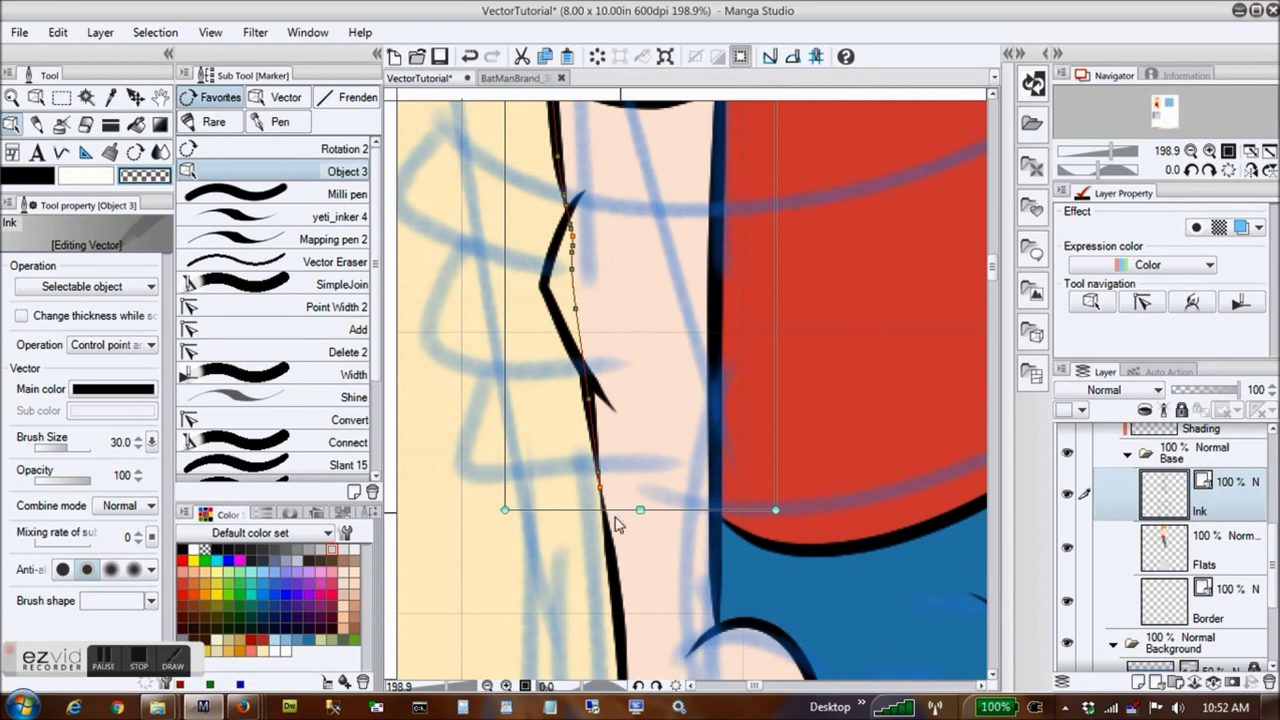
left_click(617, 562)
left_click(590, 418)
left_click(33, 98)
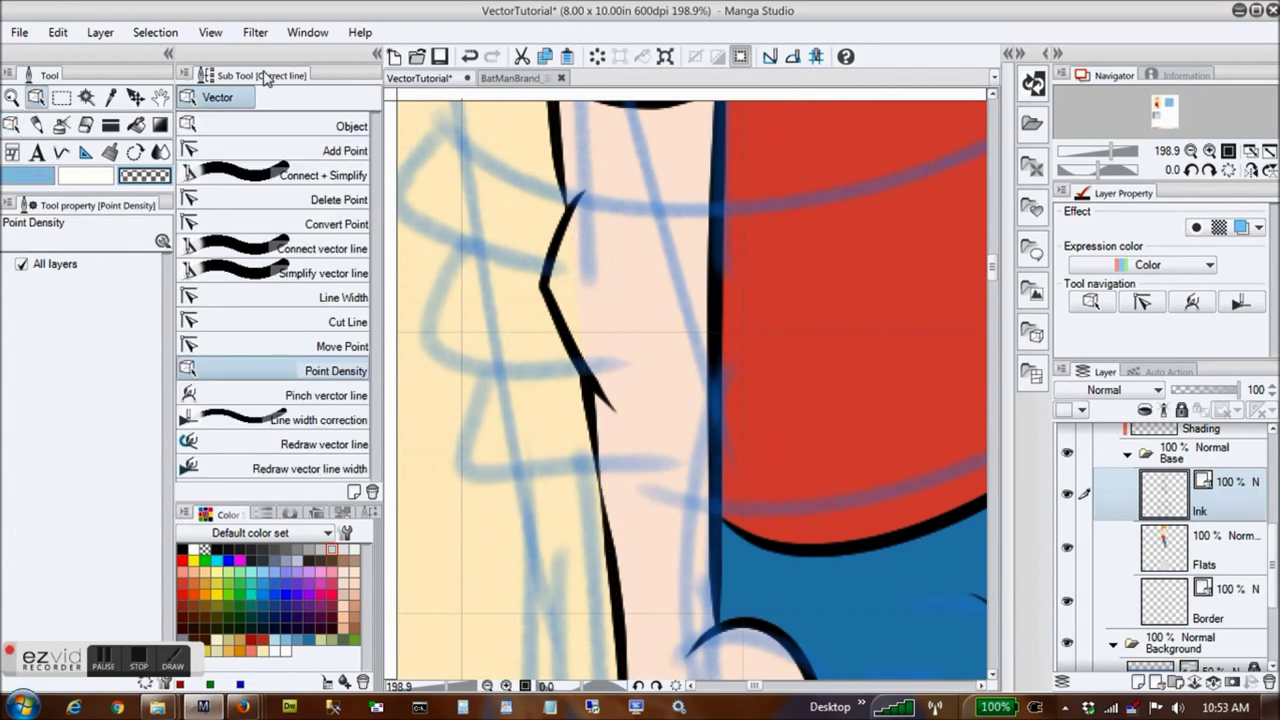
left_click(354, 249)
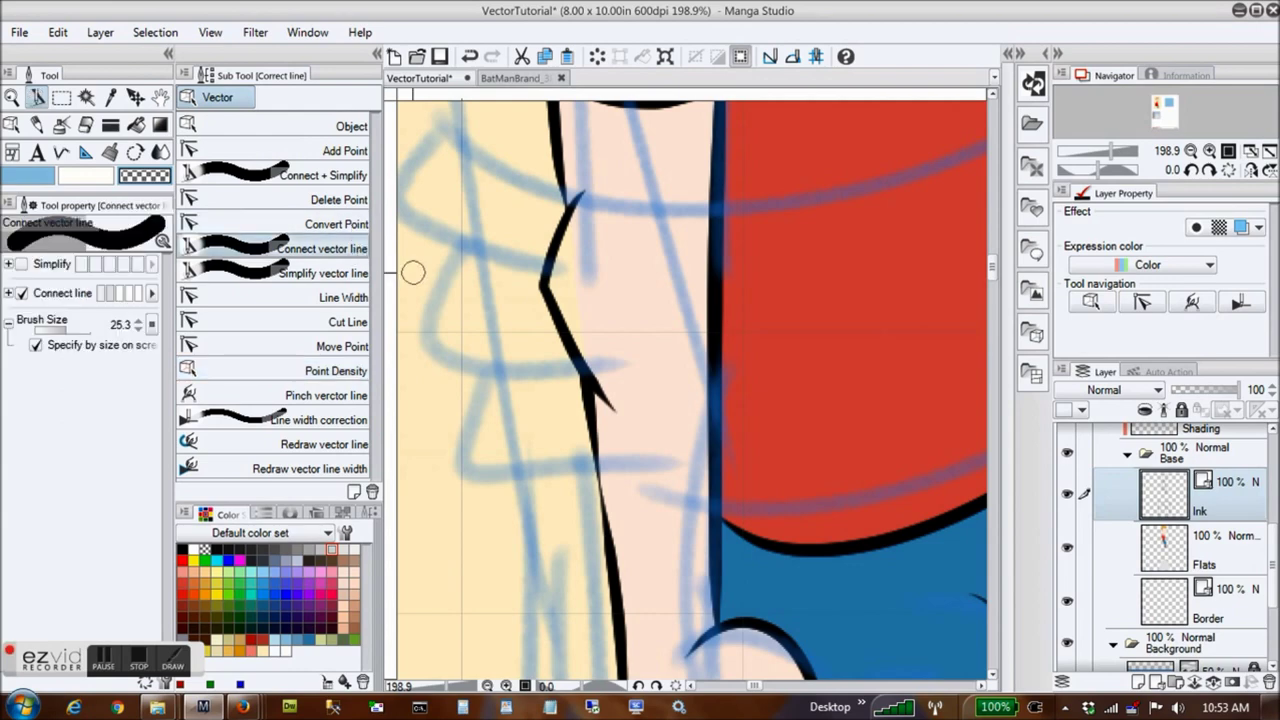
left_click_drag(600, 486, 617, 545)
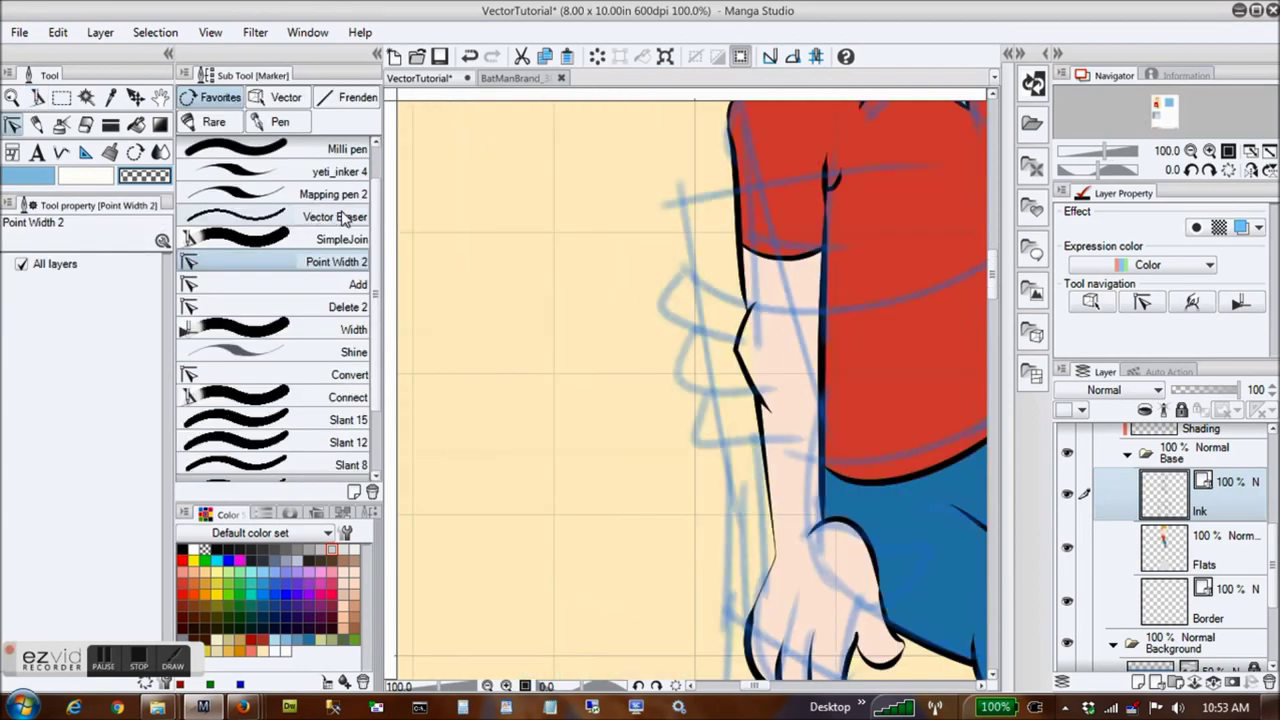
Thicken the forearm line by 2.0 near the wrist with the Width tool, and adjust its point width below the elbow
left_click(362, 332)
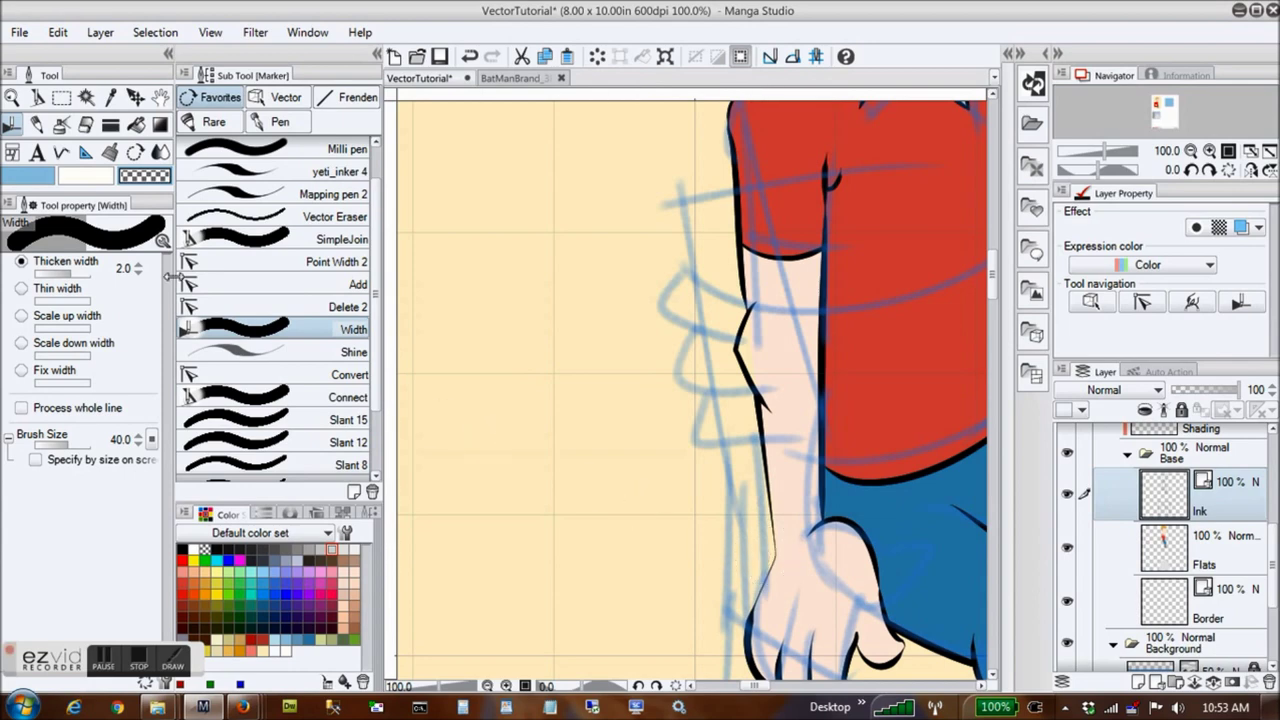
left_click_drag(771, 560, 772, 568)
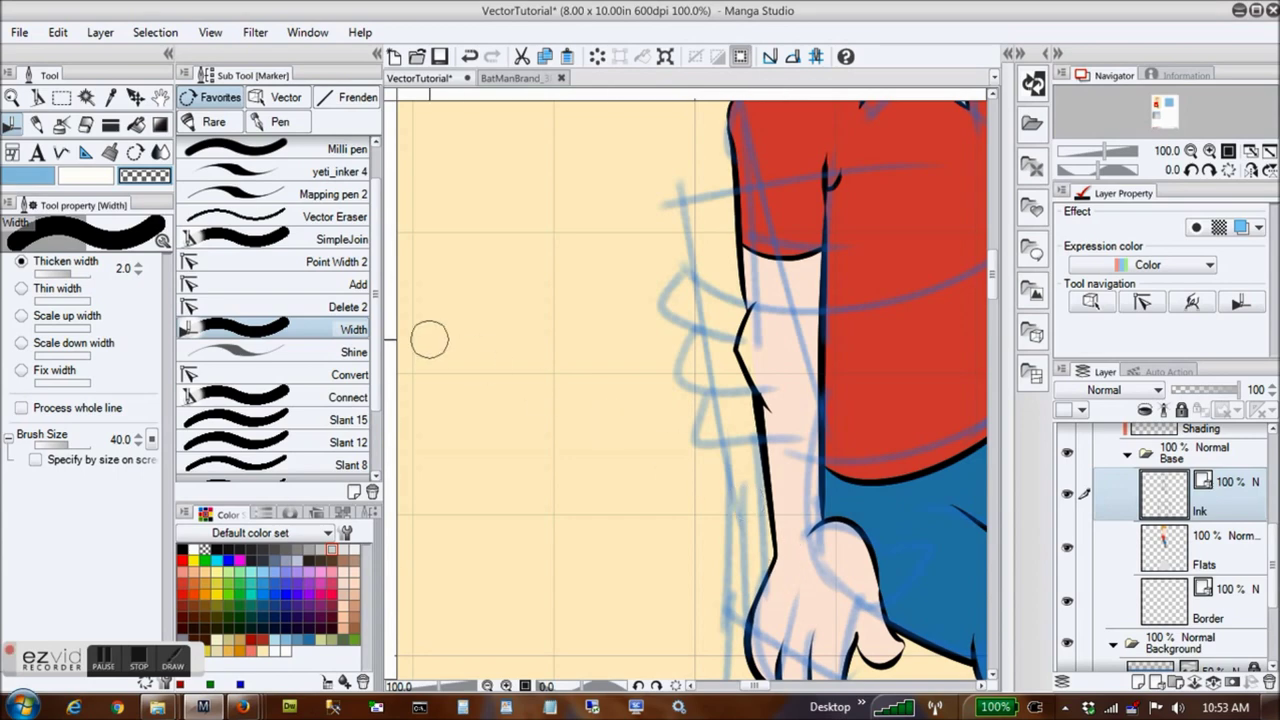
left_click(340, 262)
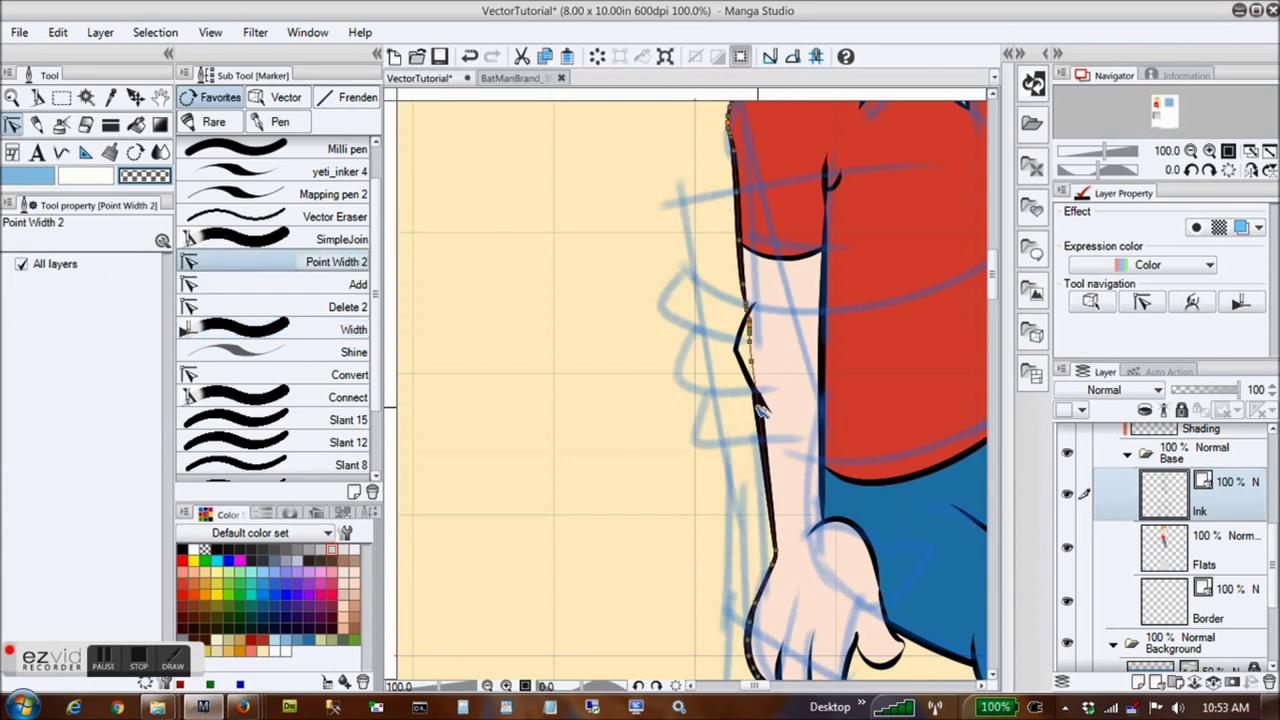
left_click_drag(760, 408, 761, 416)
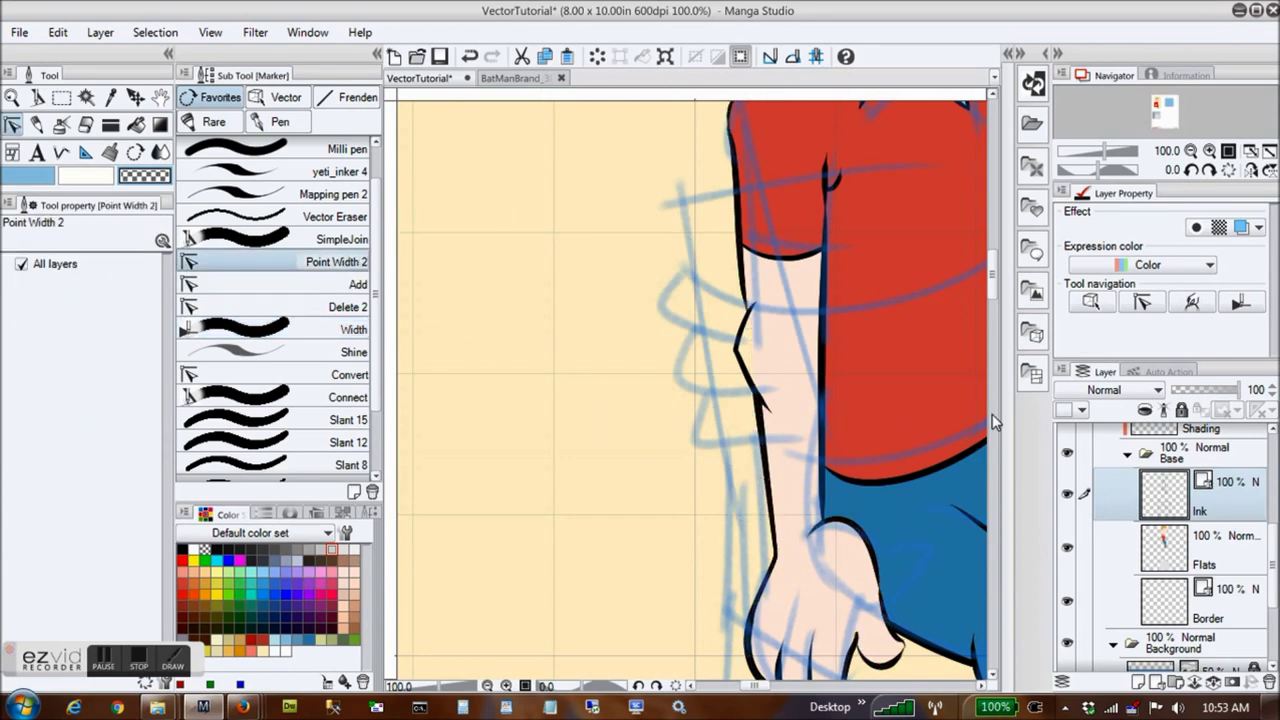
Collapse the Base folder, hide the Sketch layer and show the Foreground's Details folder
scroll(993, 422, "down", 4)
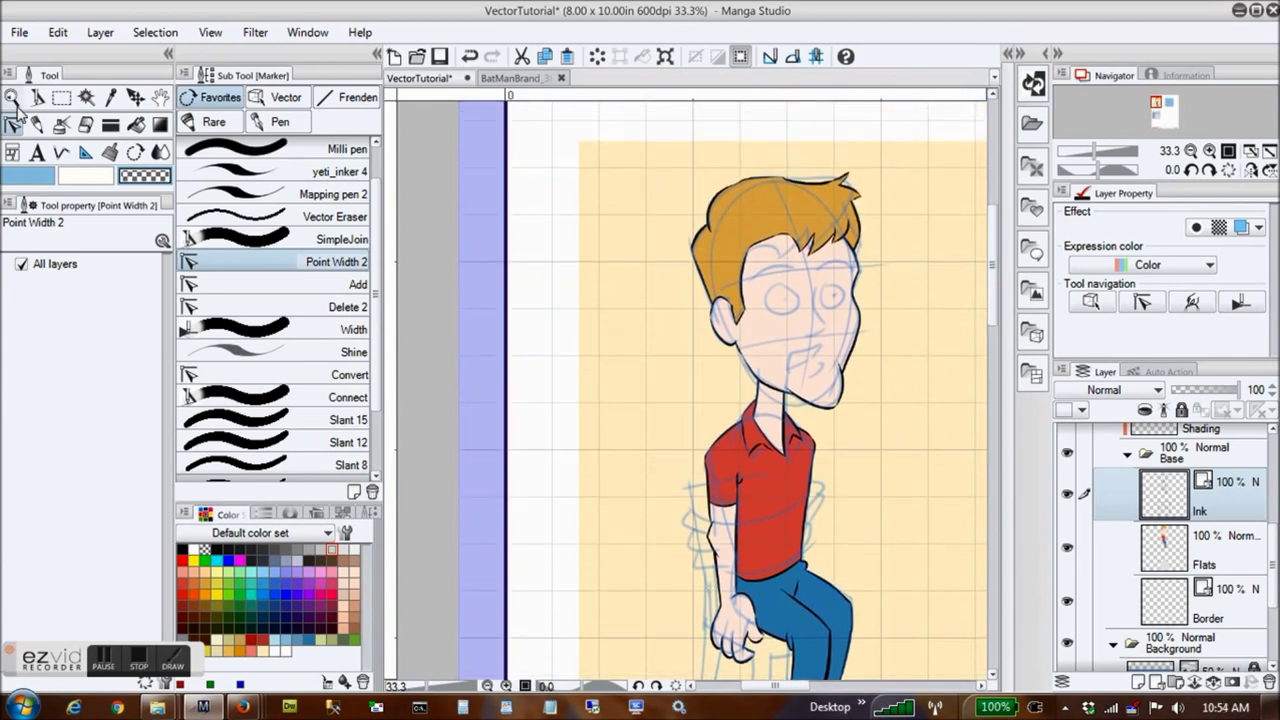
left_click(13, 99)
left_click_drag(815, 326, 930, 310)
left_click_drag(994, 230, 995, 218)
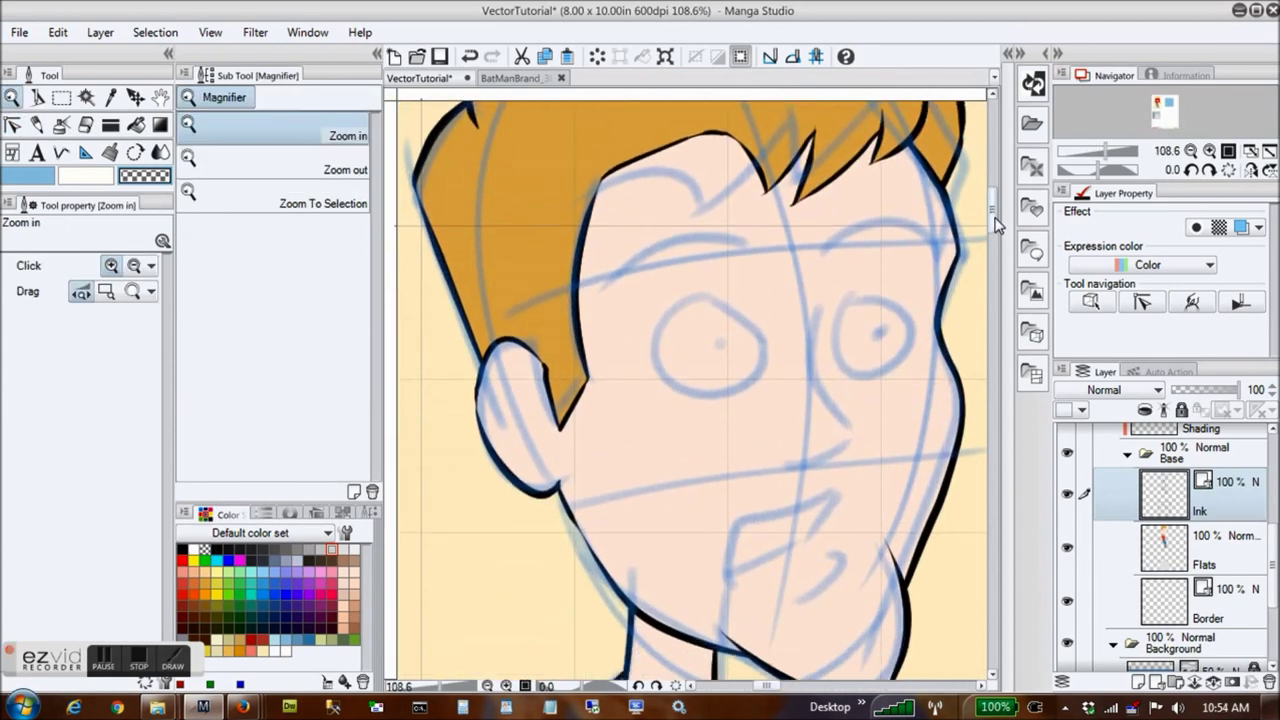
left_click(1185, 456)
left_click(1128, 456)
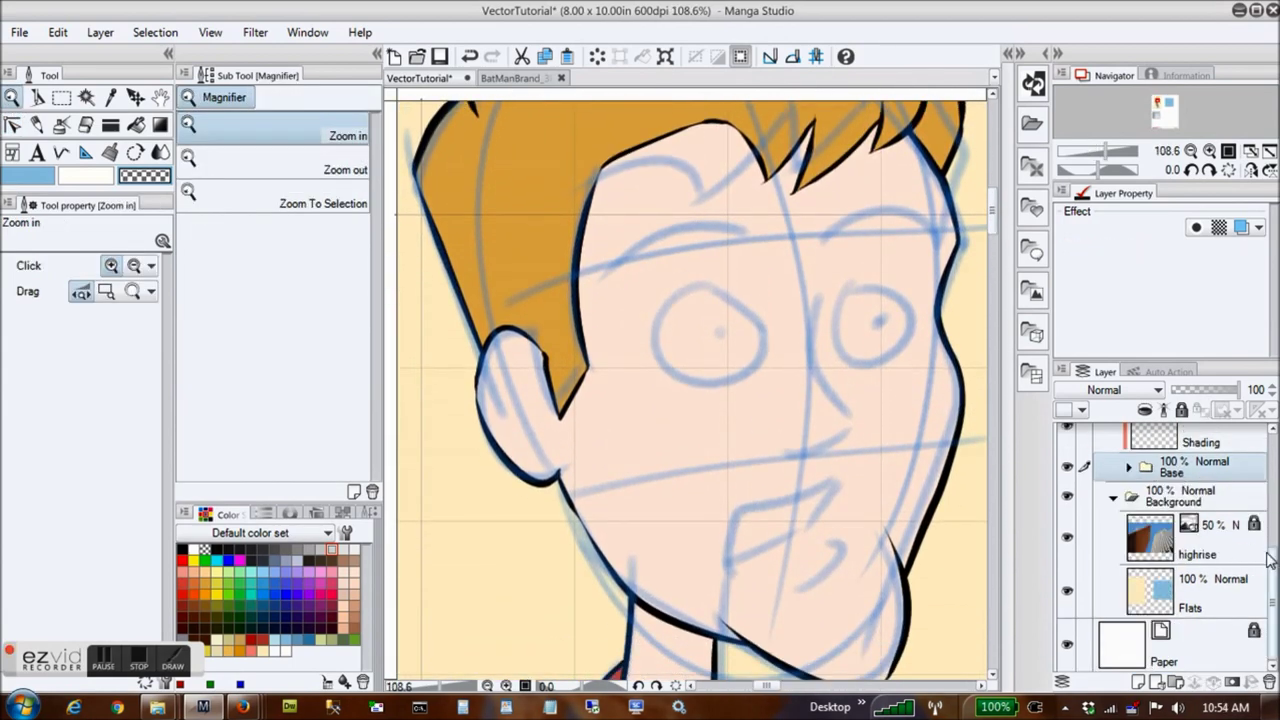
mouse_move(1271, 570)
left_mouse_down()
mouse_move(1272, 515)
mouse_move(1272, 528)
left_mouse_up()
left_click(1067, 499)
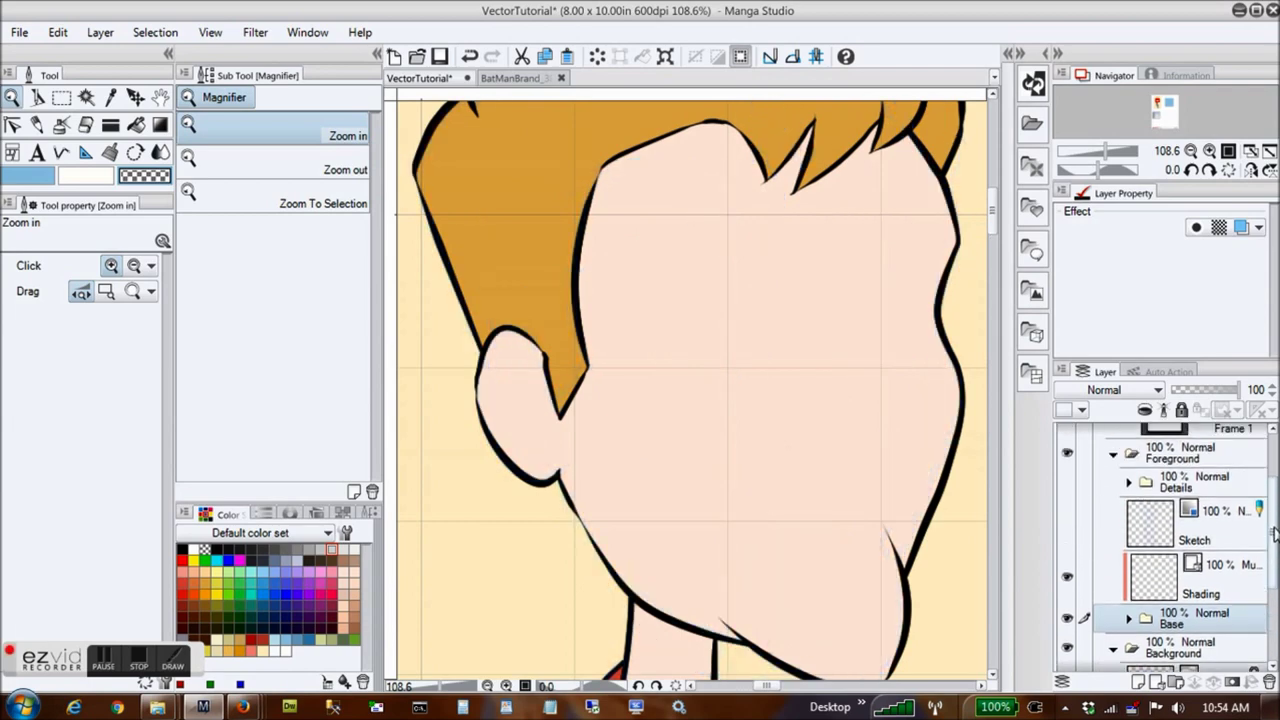
scroll(1275, 533, "up", 2)
left_click(1067, 552)
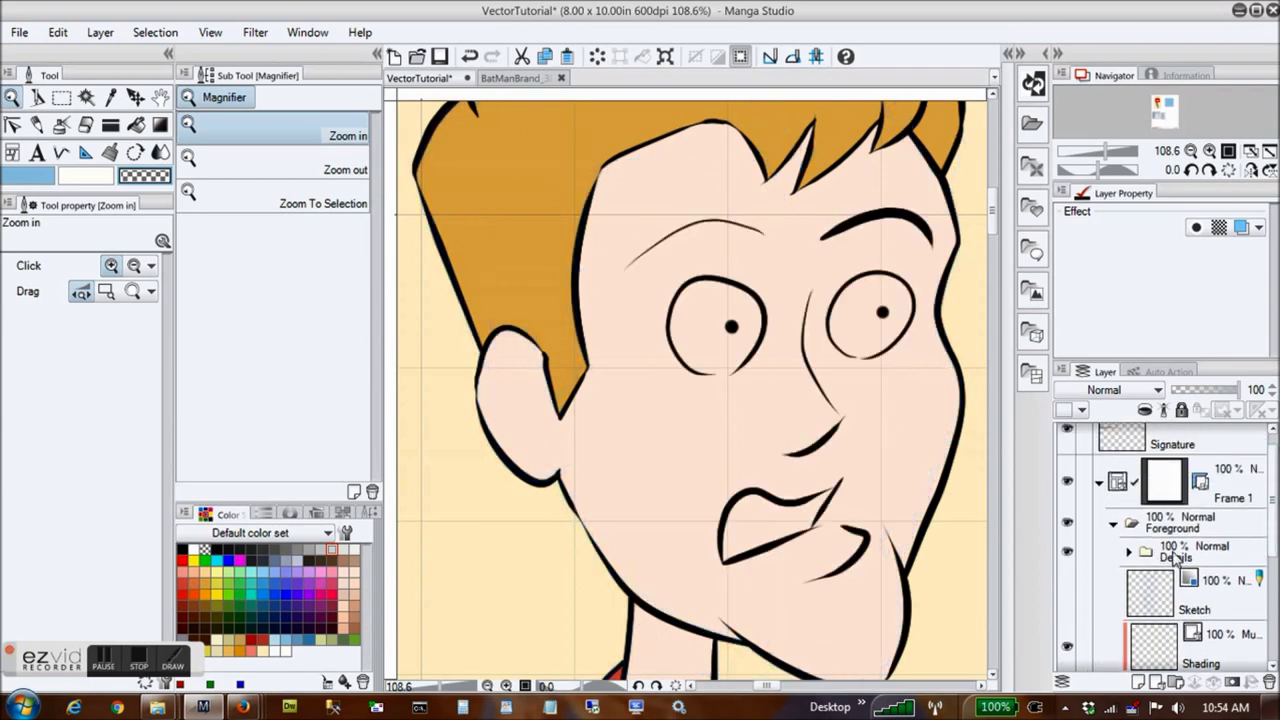
Make the Details folder's Ink layer active by picking the outline of the eye nearer the ear on the canvas
left_click(1180, 587)
scroll(1272, 540, "down", 2)
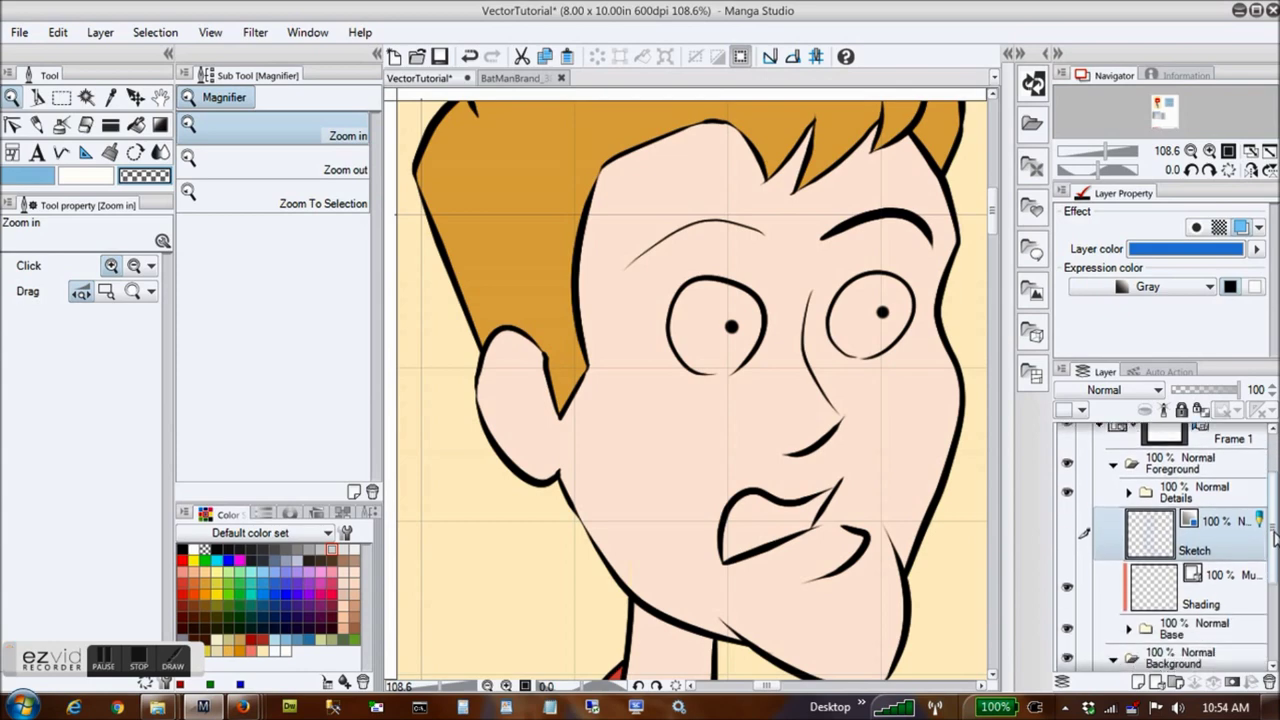
left_click(1196, 575)
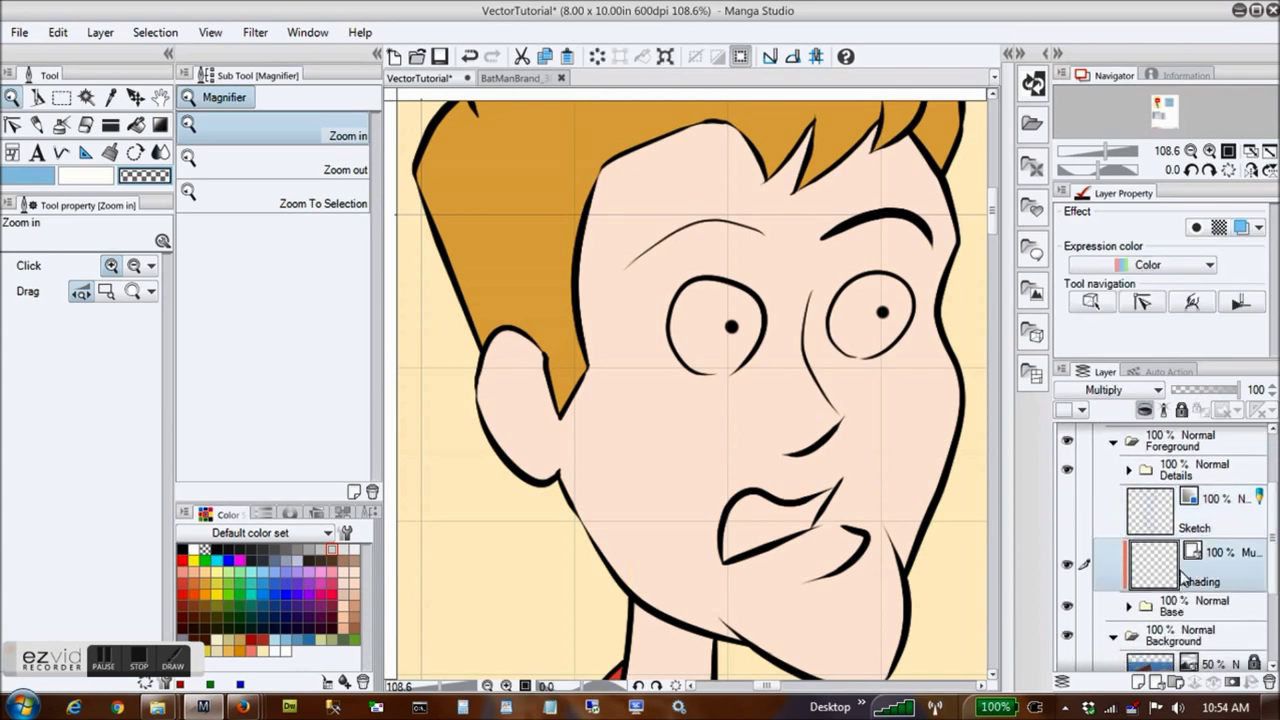
left_click(1193, 523)
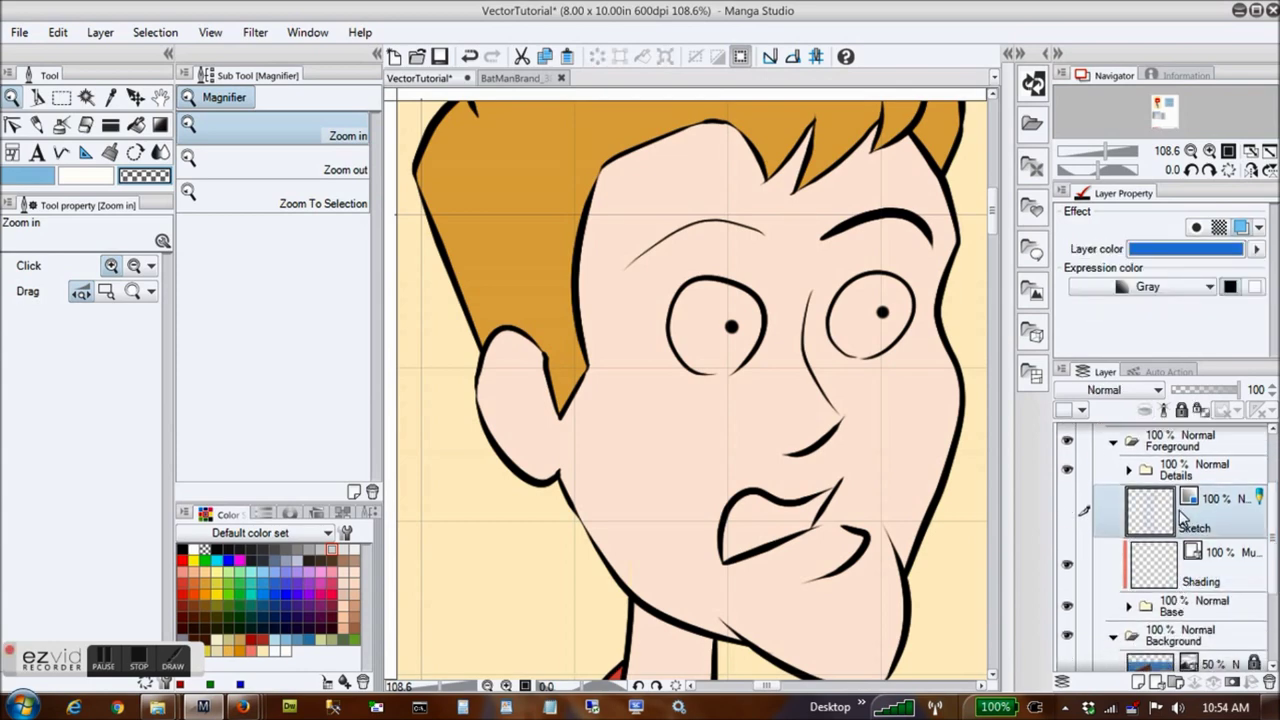
key("y")
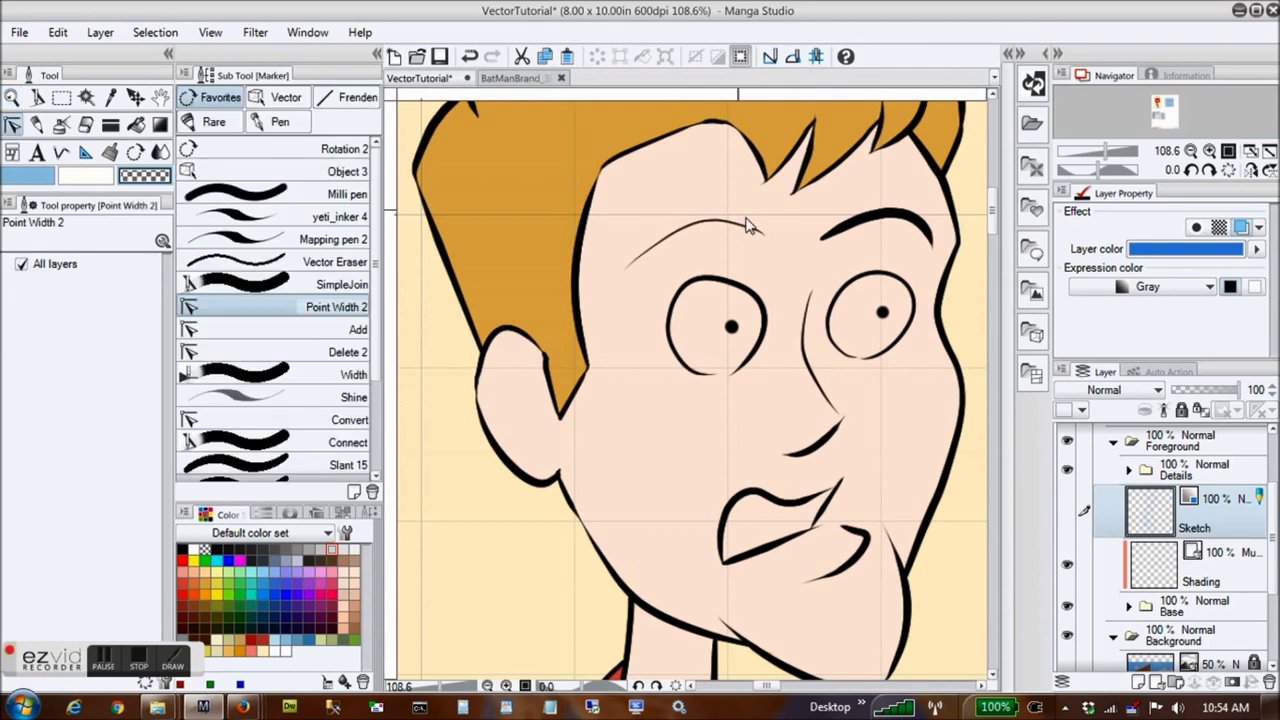
left_click(757, 309, "ctrl+shift")
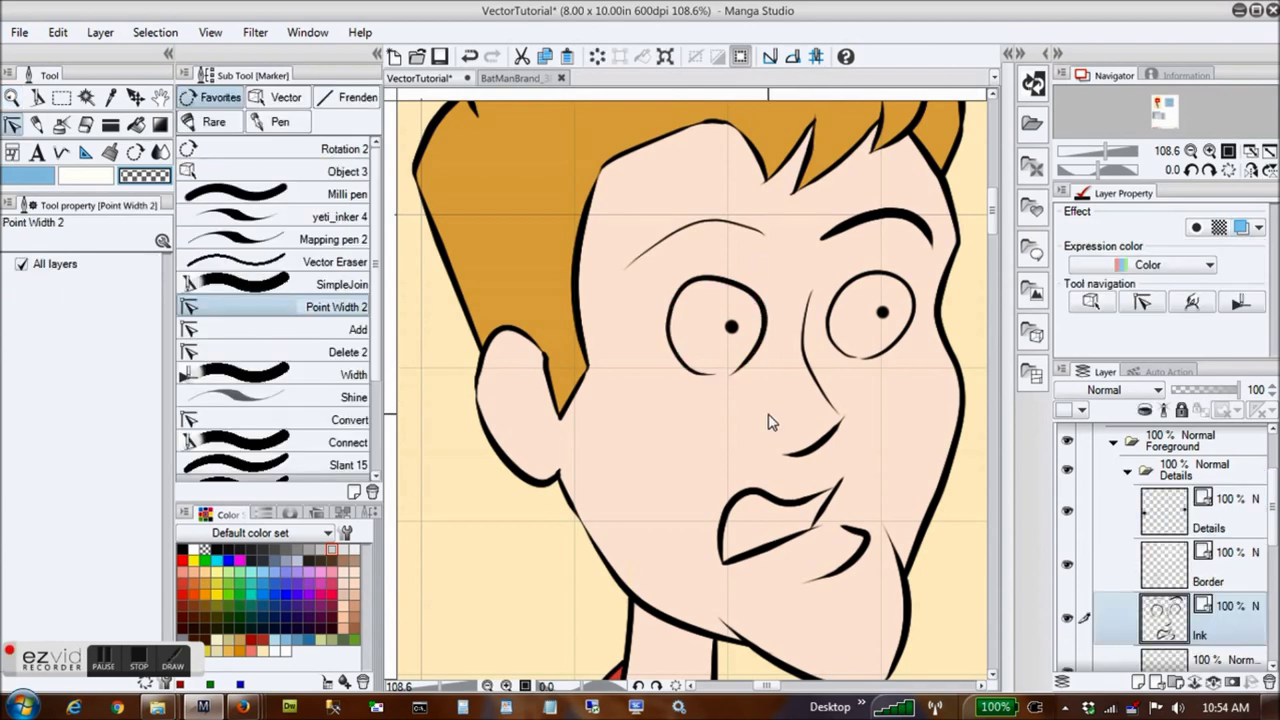
Close the lower gap in the outline of the eye nearer the ear with a black yeti_inker 4 stroke, and select the outline
left_click(283, 217)
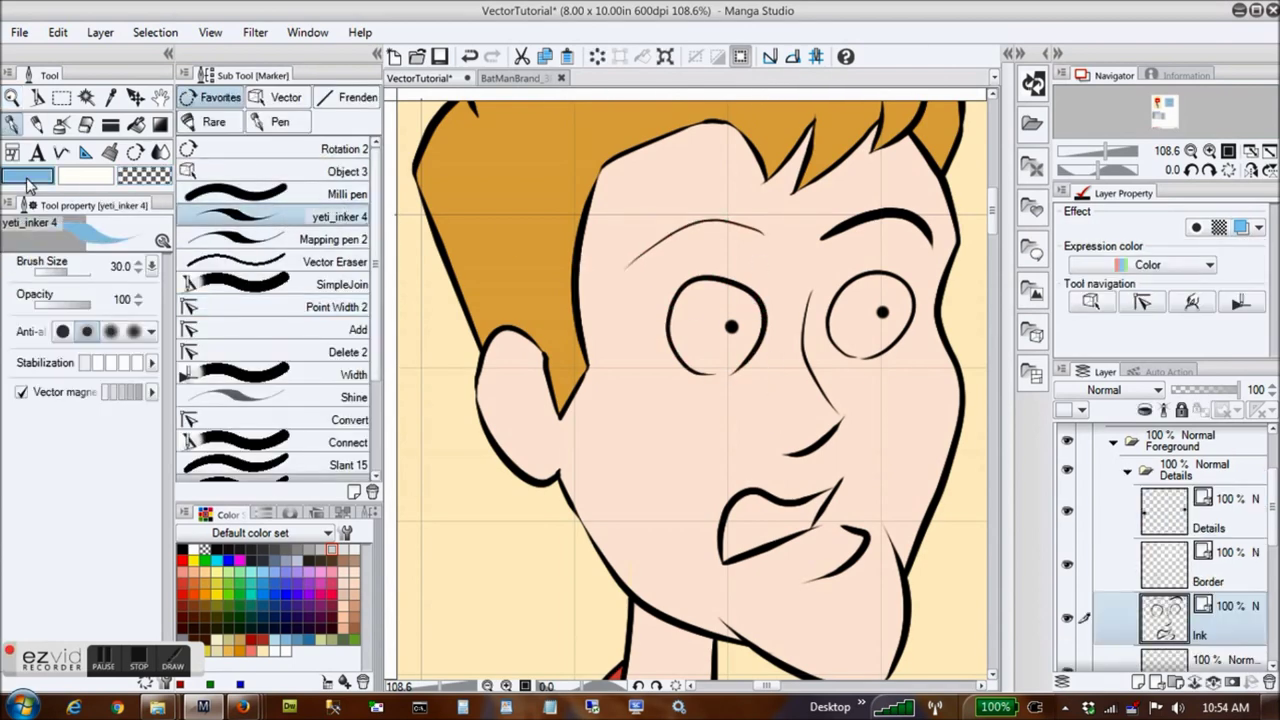
left_click(198, 546)
mouse_move(722, 375)
left_mouse_down()
mouse_move(709, 363)
mouse_move(737, 345)
mouse_move(709, 366)
mouse_move(745, 365)
left_mouse_up()
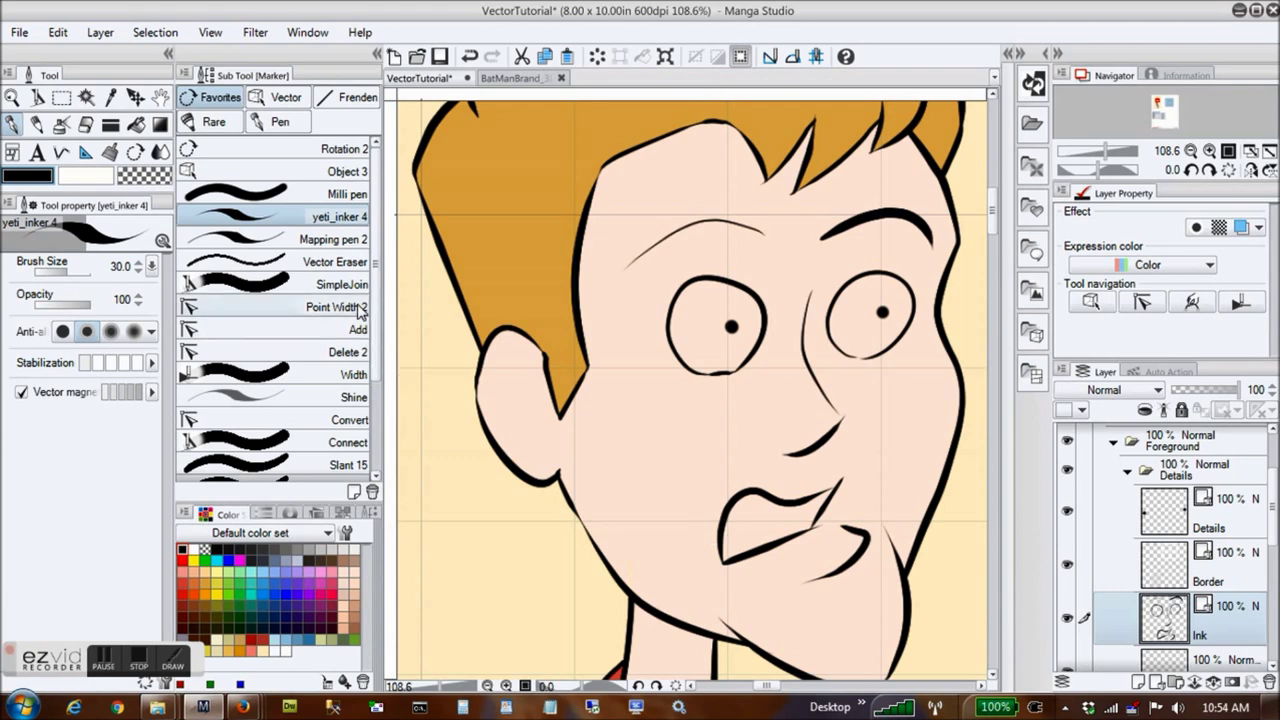
left_click(340, 171)
left_click(764, 340)
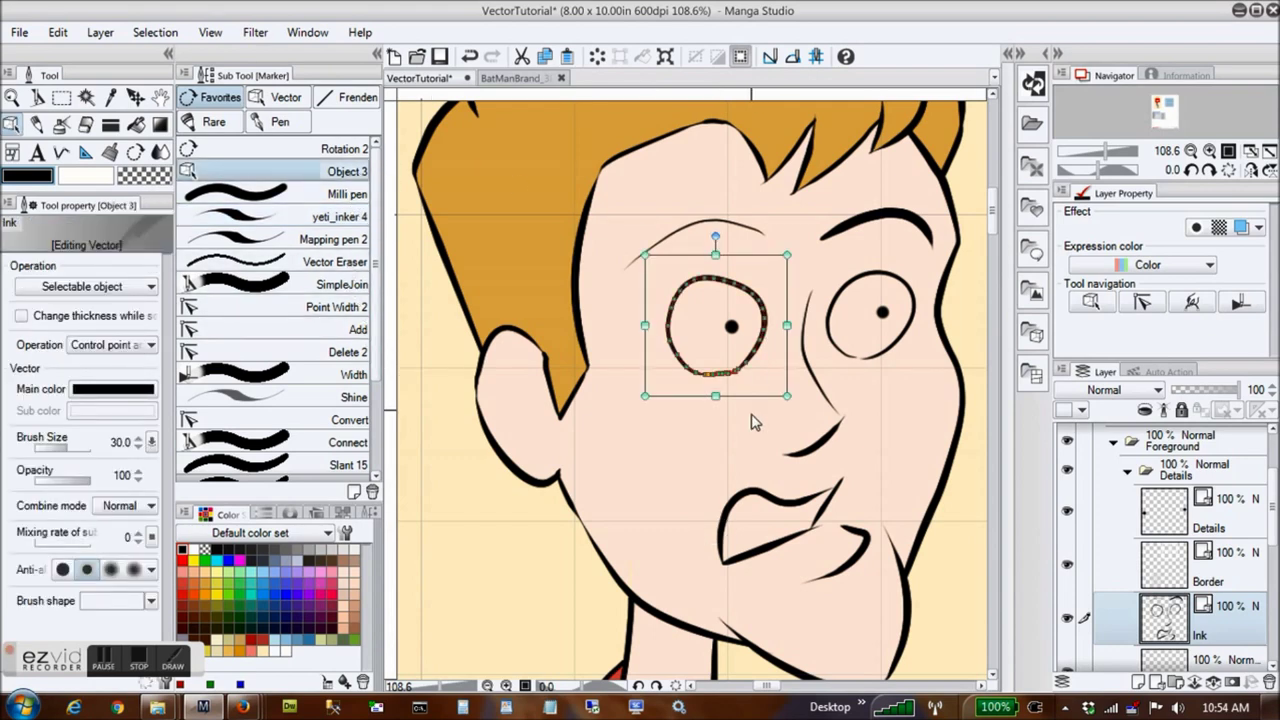
Join and simplify the lower outlines of both eyes with SimpleJoin, and refine them with the Point Width 2 and Add point tools
left_click(330, 307)
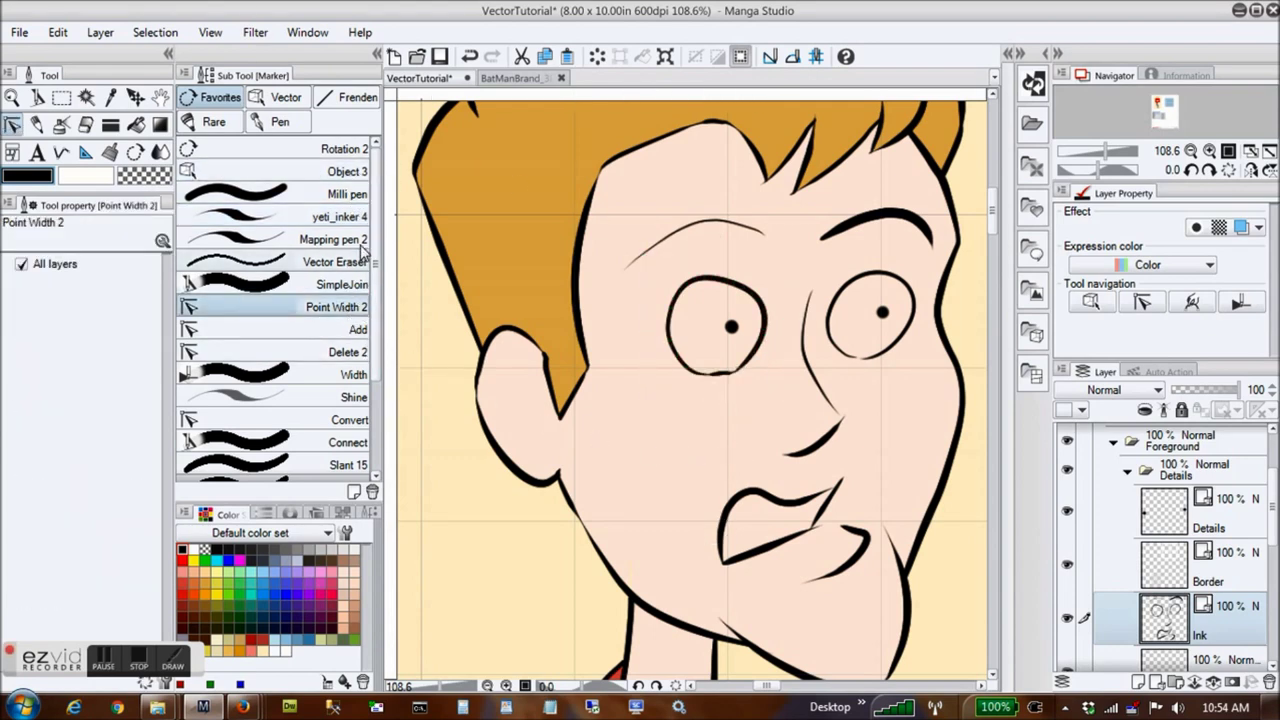
left_click(340, 284)
left_click(345, 329)
left_click_drag(745, 363, 754, 367)
left_click(342, 285)
left_click_drag(906, 337, 888, 360)
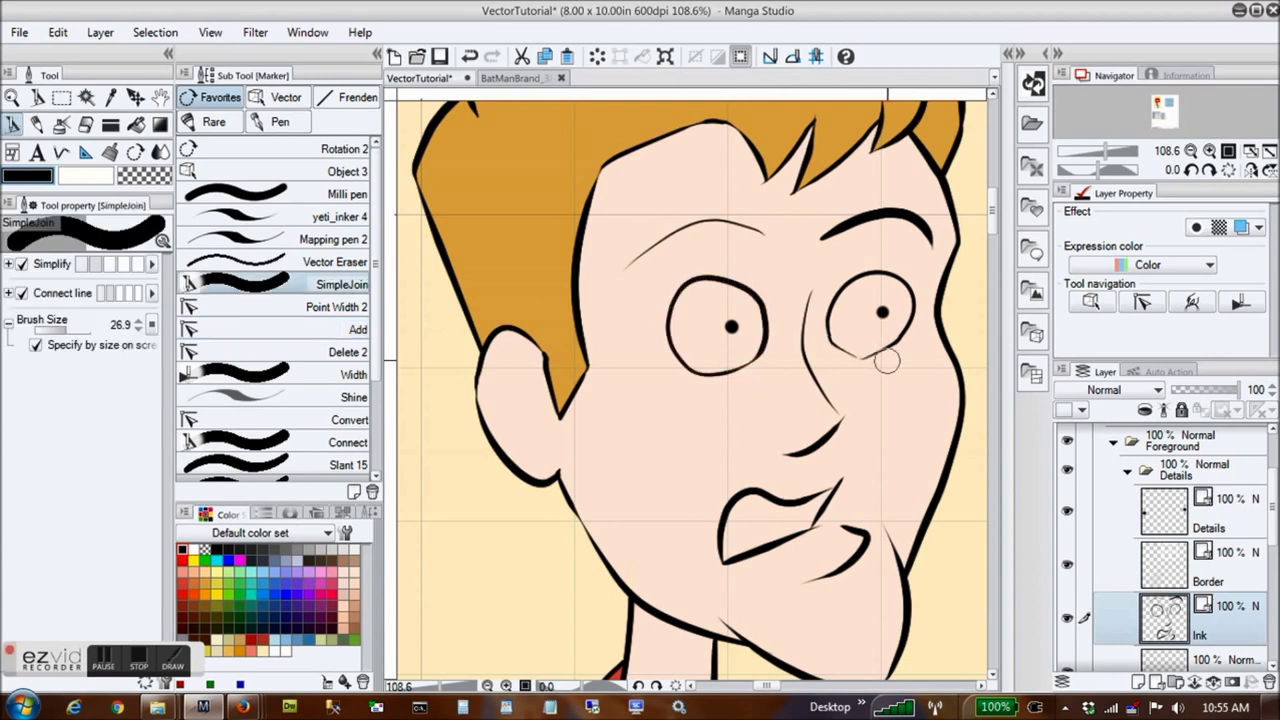
left_click(345, 329)
left_click(350, 352)
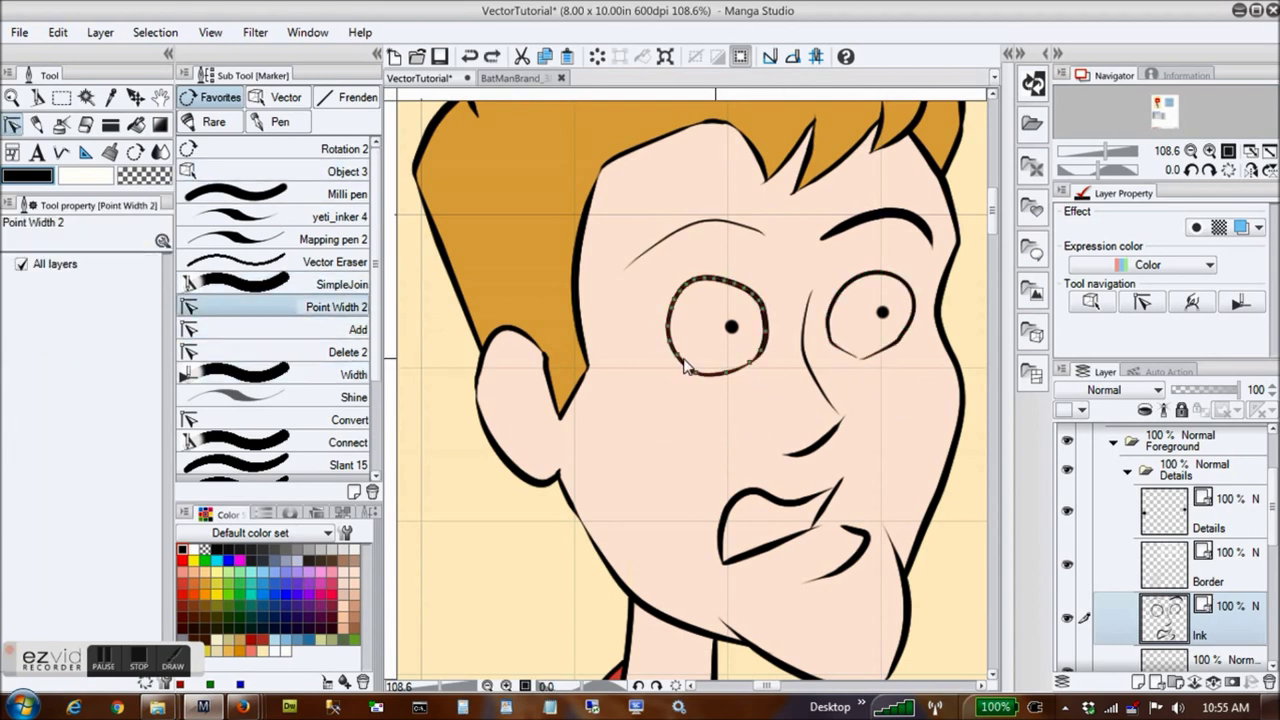
left_click(345, 329)
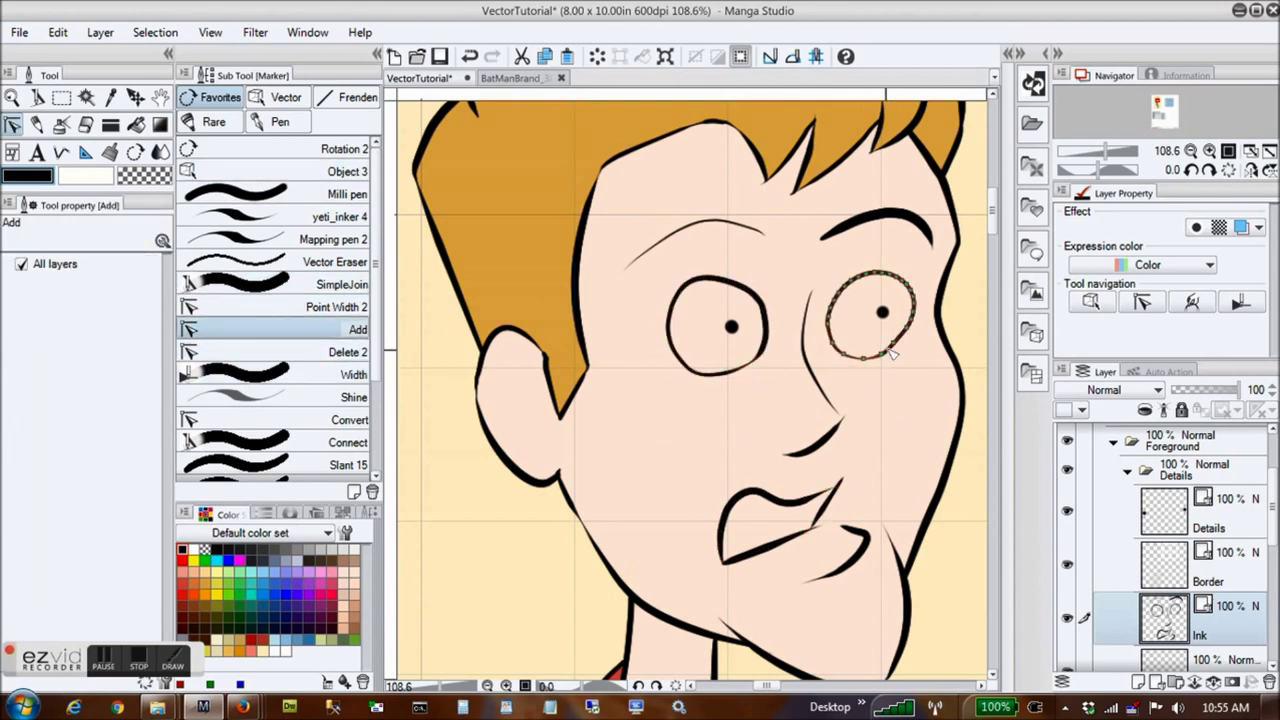
Fill both eyes and the mouth with white on the Details folder's Flats layer
scroll(908, 594, "down", 2)
key("g")
left_click(1220, 661)
key("x")
left_click(728, 360)
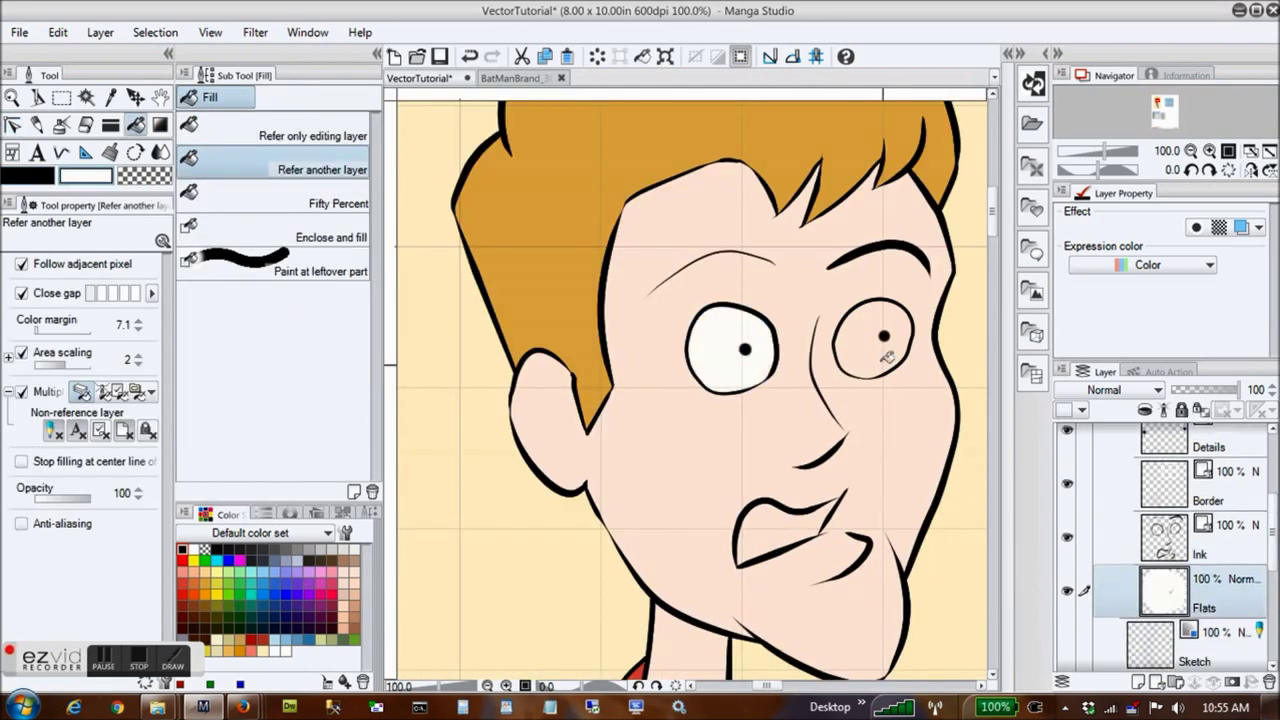
left_click(884, 360)
left_click(766, 540)
Lasso the mouth and both eyes into one combined selection
left_click(62, 98)
left_click(283, 205)
mouse_move(864, 498)
left_mouse_down()
mouse_move(803, 572)
mouse_move(885, 470)
left_mouse_up()
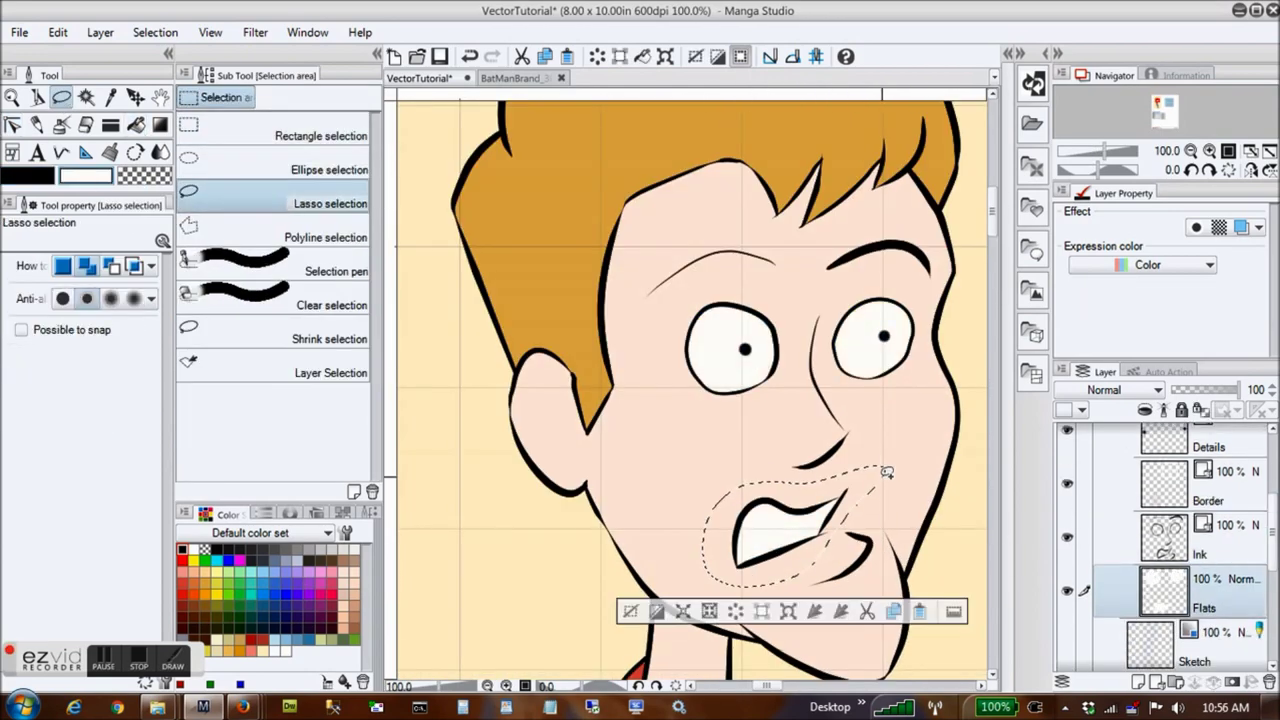
mouse_move(681, 409)
left_mouse_down()
mouse_move(725, 279)
mouse_move(684, 418)
left_mouse_up()
mouse_move(827, 385)
left_mouse_down()
mouse_move(920, 319)
mouse_move(828, 385)
left_mouse_up()
scroll(1200, 540, "up", 3)
left_click(1198, 501)
key("ctrl+x")
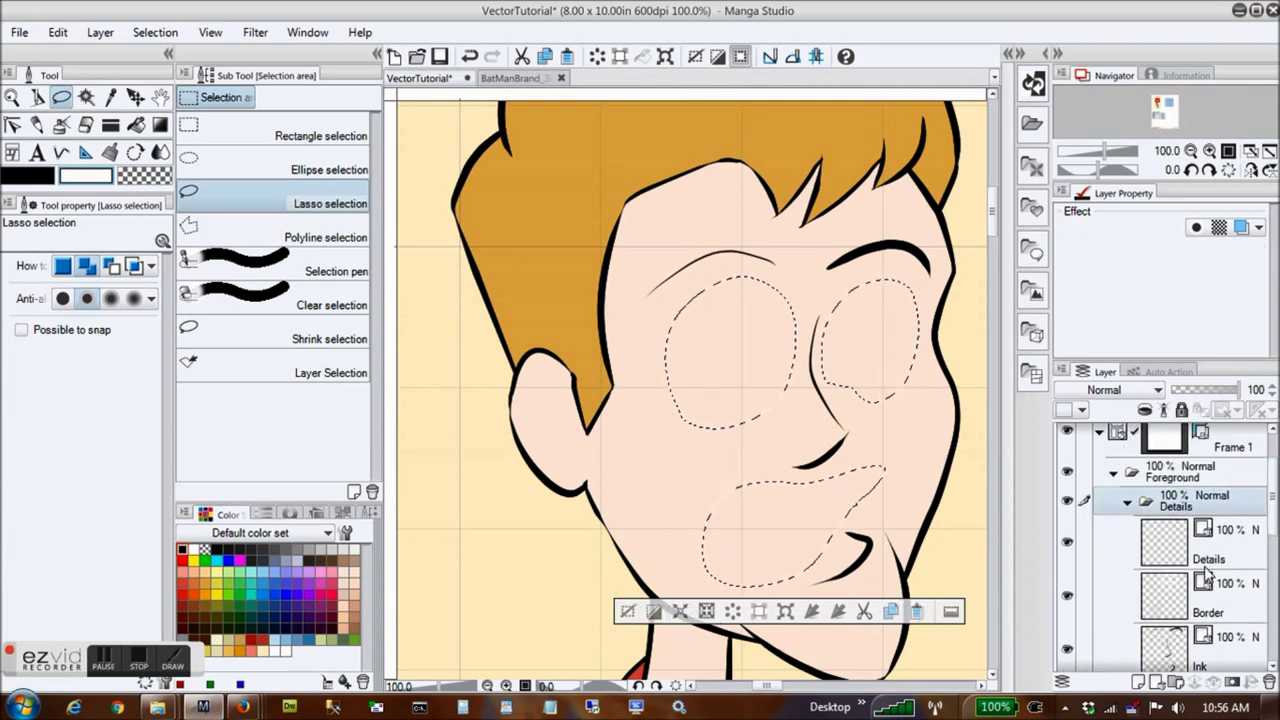
key("ctrl+z")
Delete the lassoed eye outlines, mouth lines and white fills from the Ink and Flats layers, and clear the selection
left_click(1210, 582)
scroll(1198, 590, "down", 2)
left_click(1198, 543)
left_click(1198, 592, "shift")
key("Delete")
left_click(630, 611)
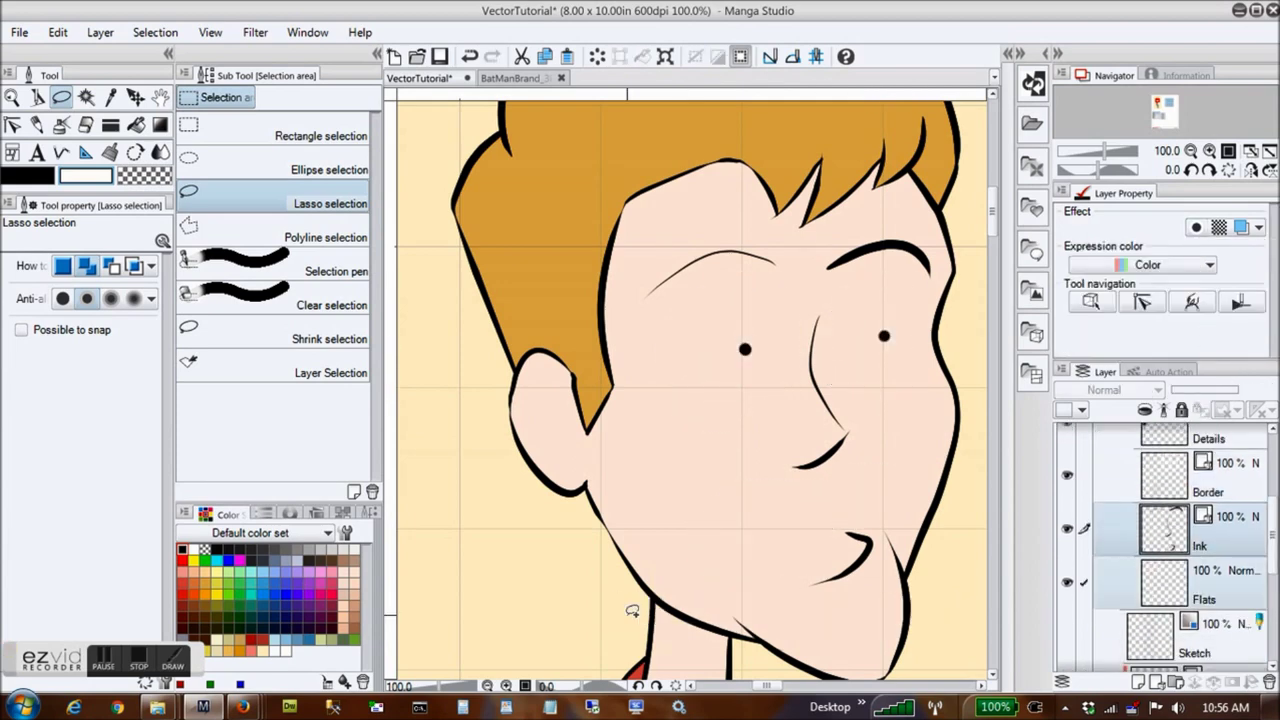
On the Border layer, stamp a round white eye behind each pupil with the Milli pen at brush size 100
left_click(1215, 495)
left_click(36, 124)
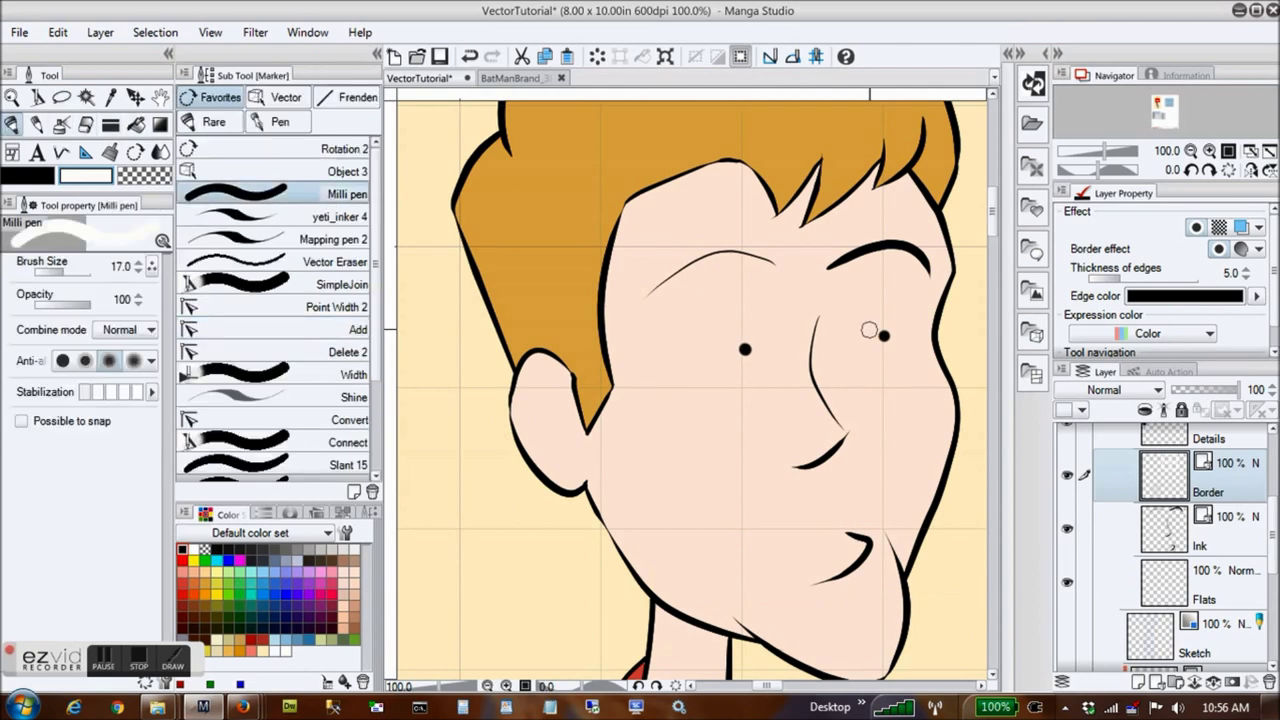
key("bracketright")
key("bracketright")
key("bracketright")
key("bracketright")
key("bracketright")
key("bracketright")
key("bracketright")
key("bracketright")
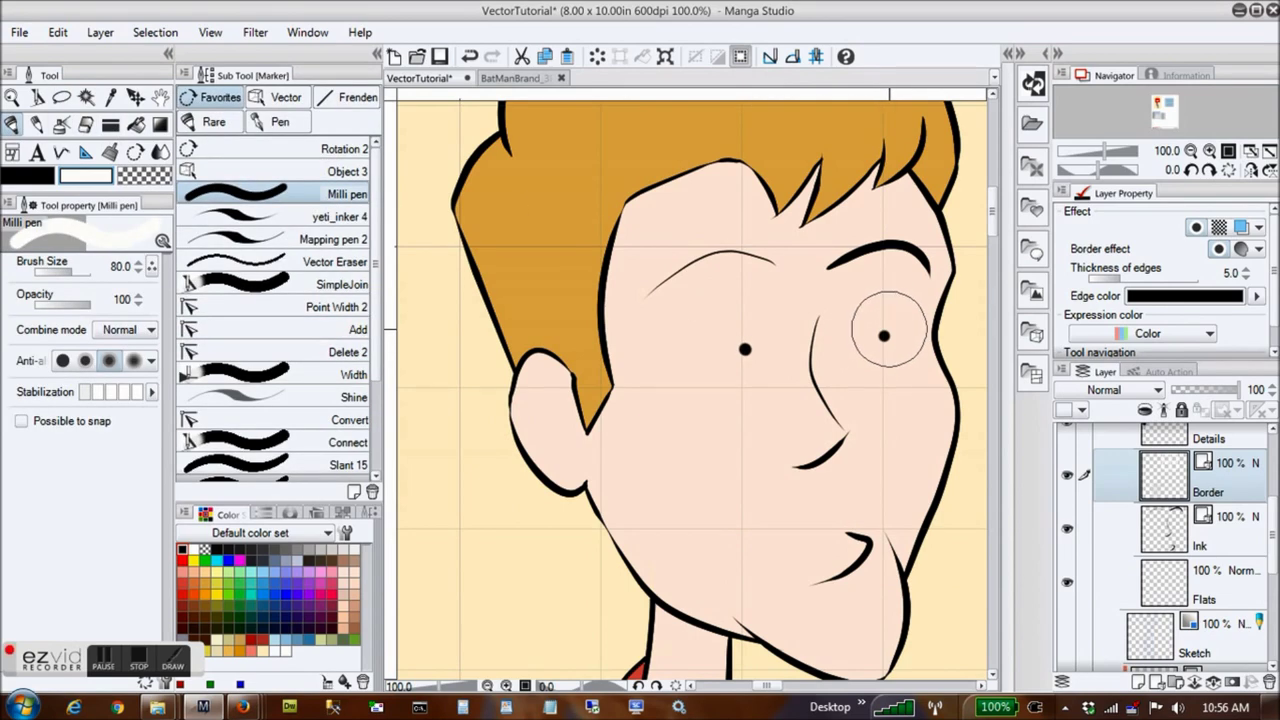
key("bracketright")
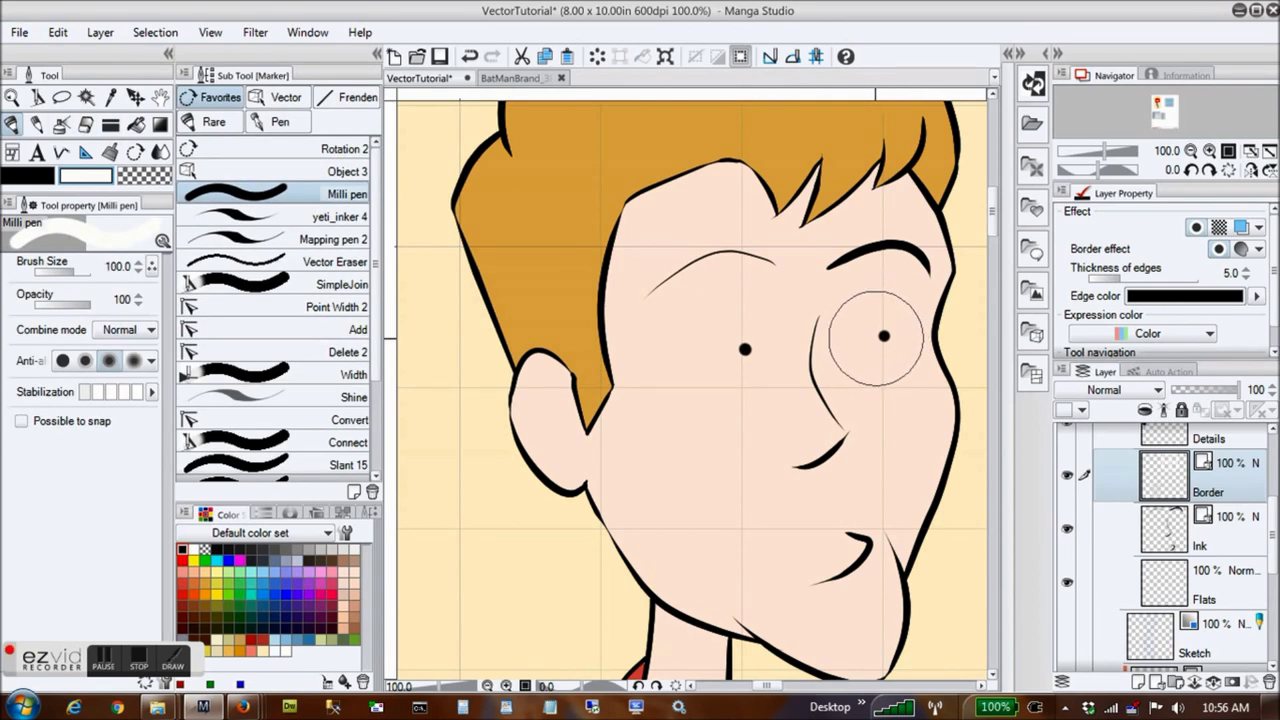
left_click(876, 337)
left_click(738, 350)
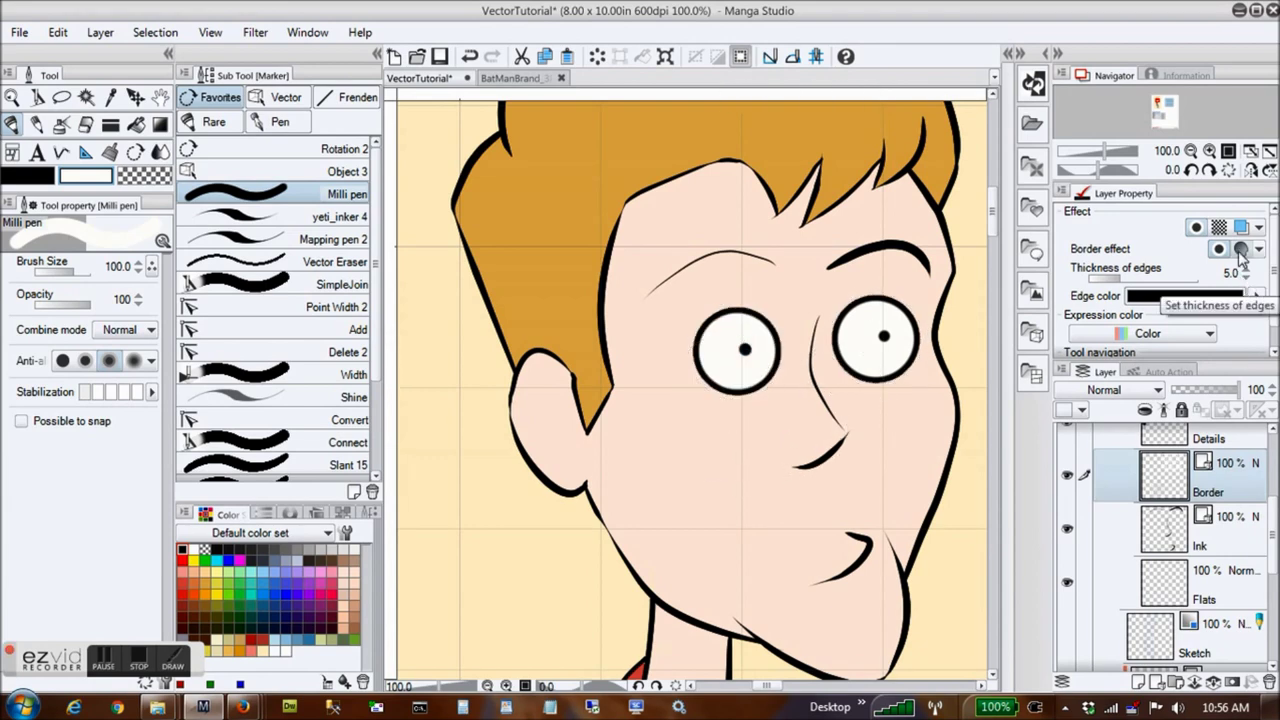
Set the Border layer's edge thickness to 3.0
key("ctrl+minus")
key("ctrl+minus")
key("ctrl+minus")
key("ctrl+minus")
key("ctrl+plus")
key("ctrl+plus")
key("ctrl+plus")
key("ctrl+plus")
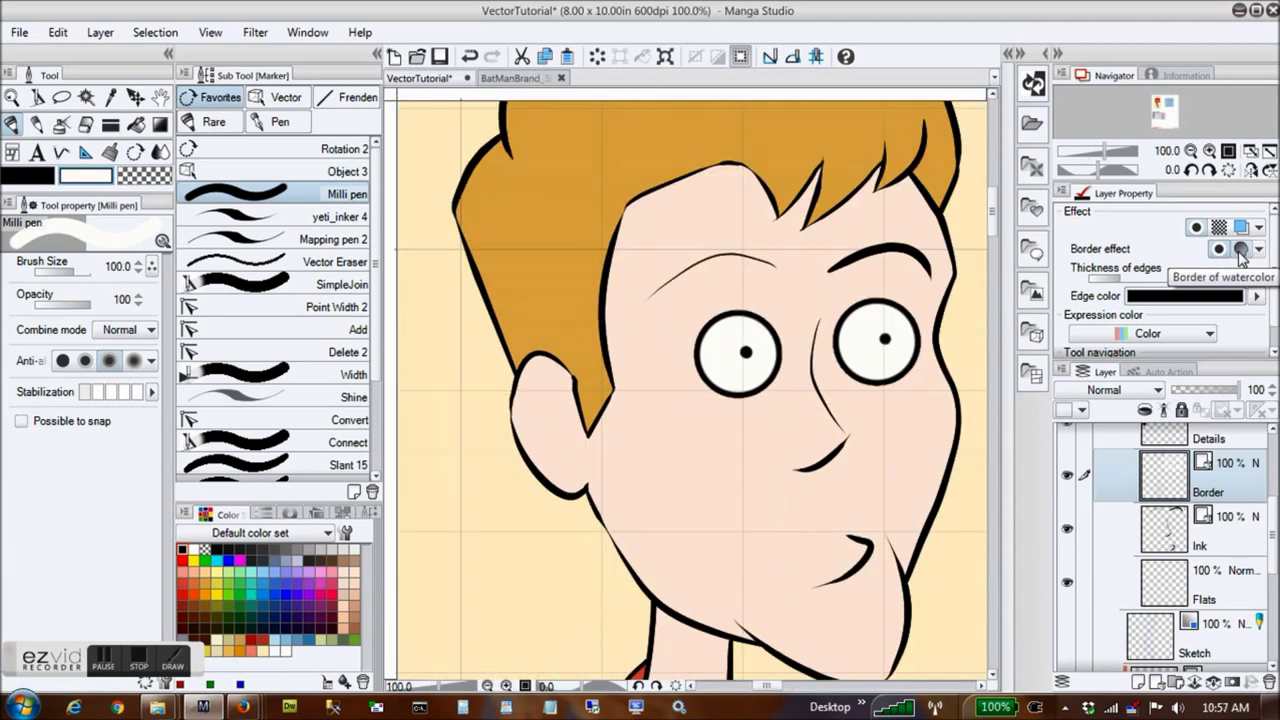
left_click(1245, 277)
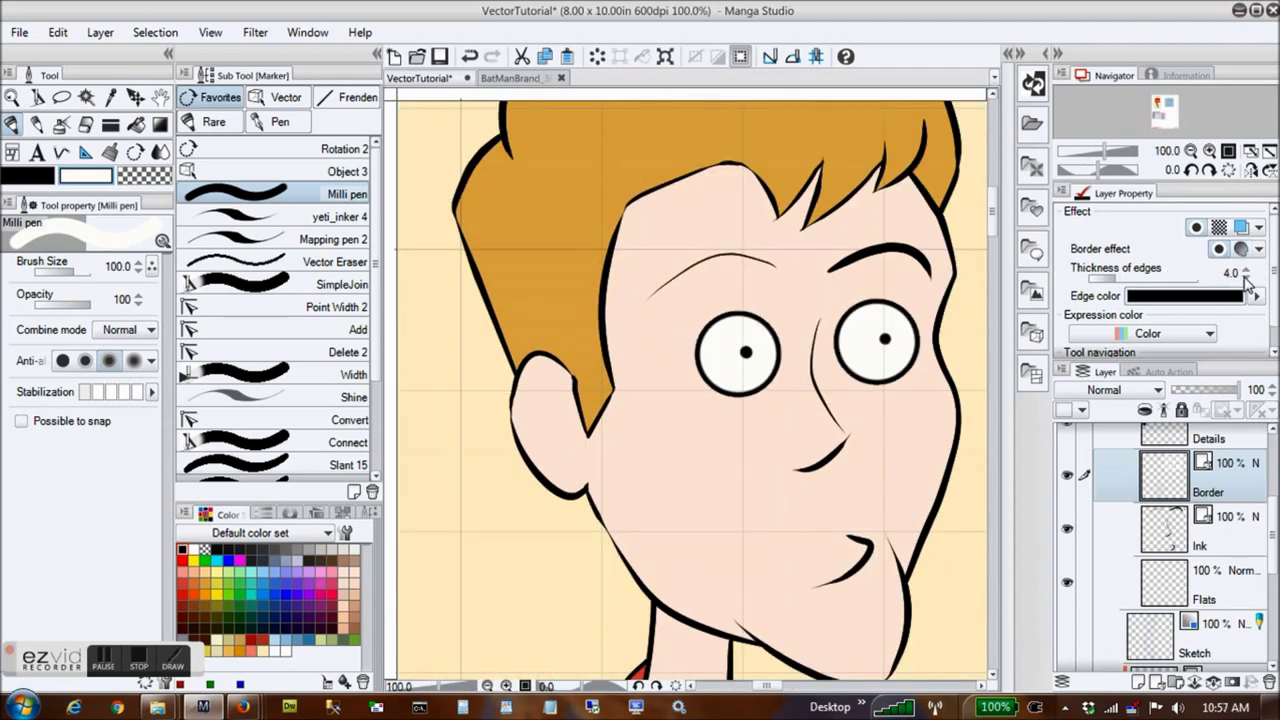
left_click(1246, 279)
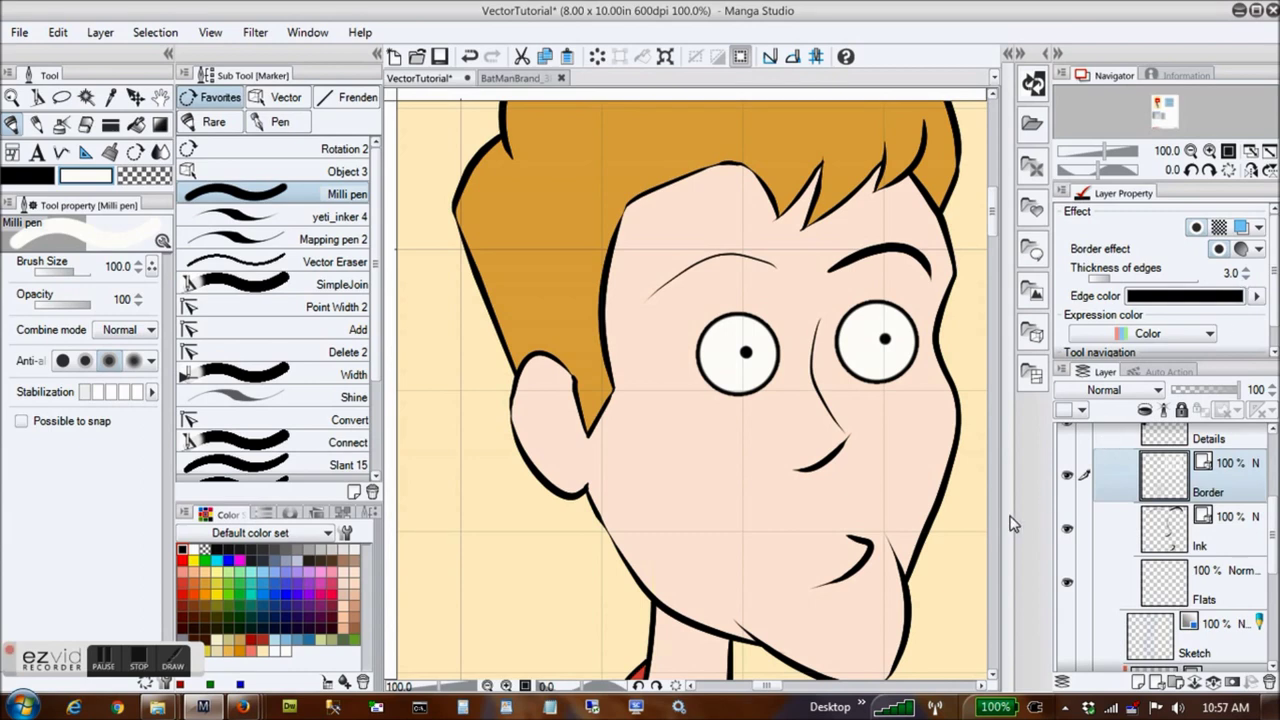
Select both white eye dots as vector objects and set their brush size to 120
left_click(336, 174)
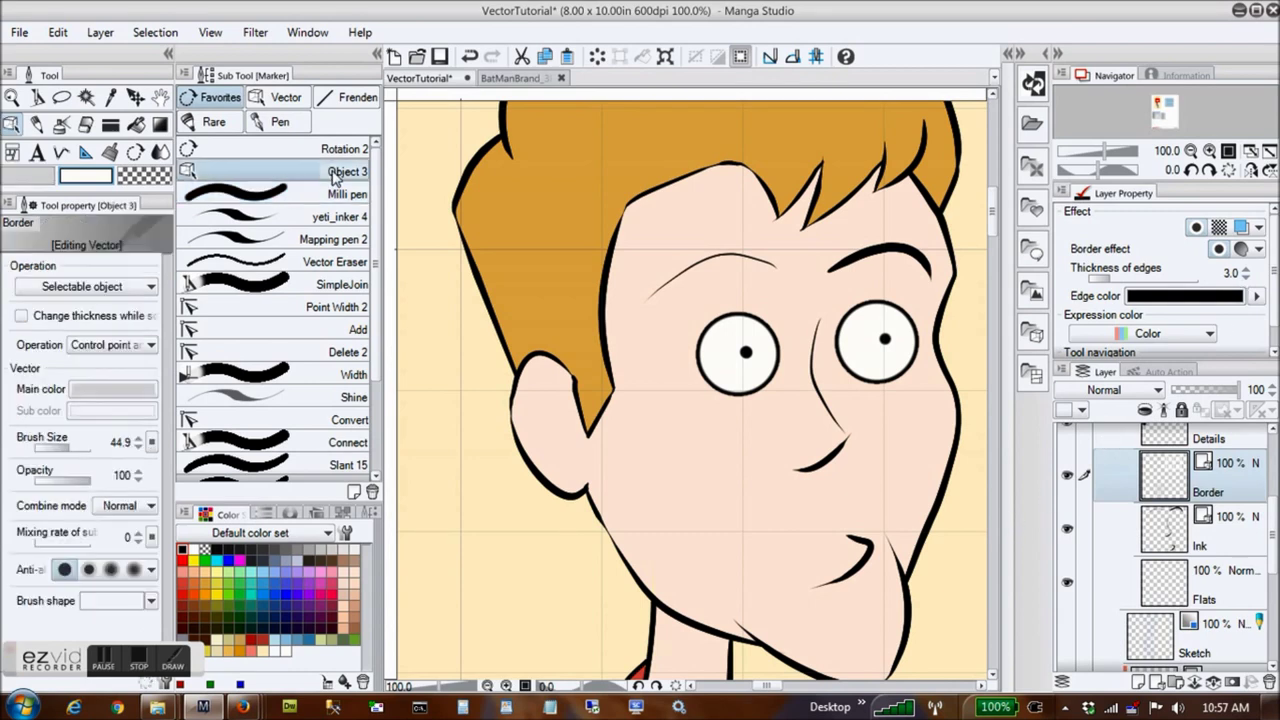
left_click(731, 386)
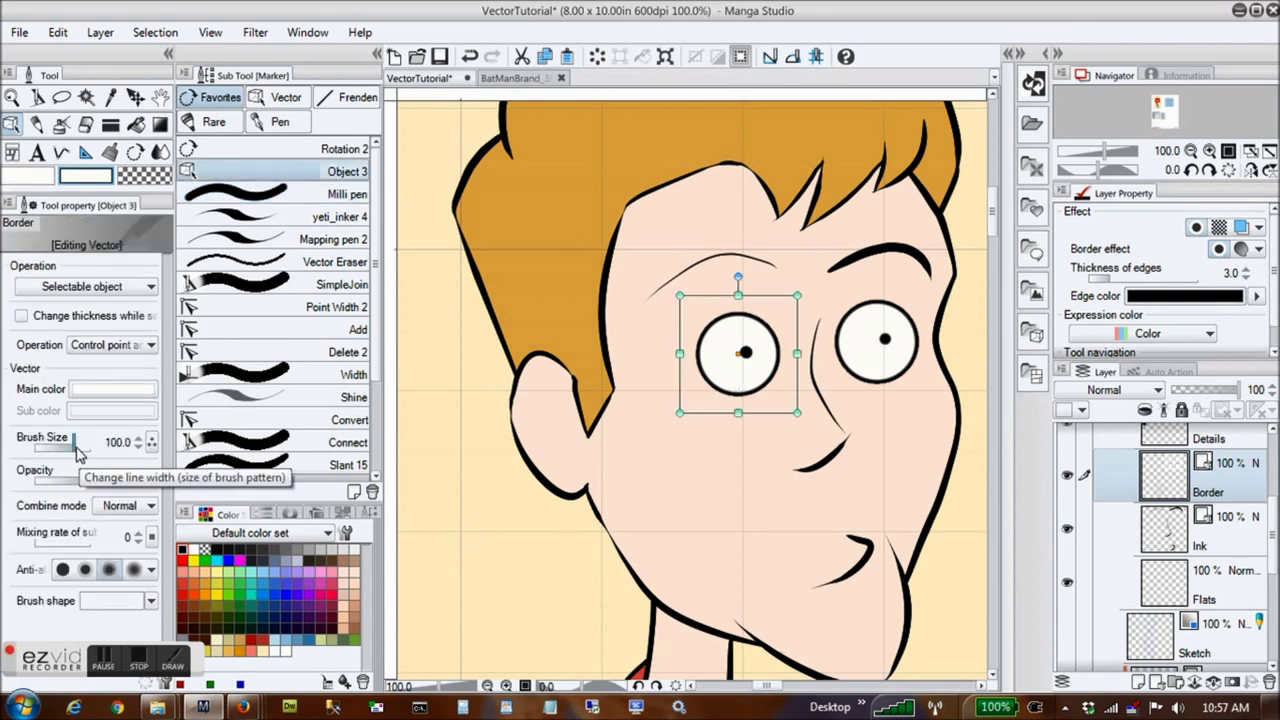
left_click_drag(80, 455, 83, 452)
left_click_drag(960, 329, 700, 400)
double_click(117, 443)
type("120")
Enlarge the eye dot nearer the ear to brush size 140, undoing the last change to the other eye
double_click(117, 443)
type("140")
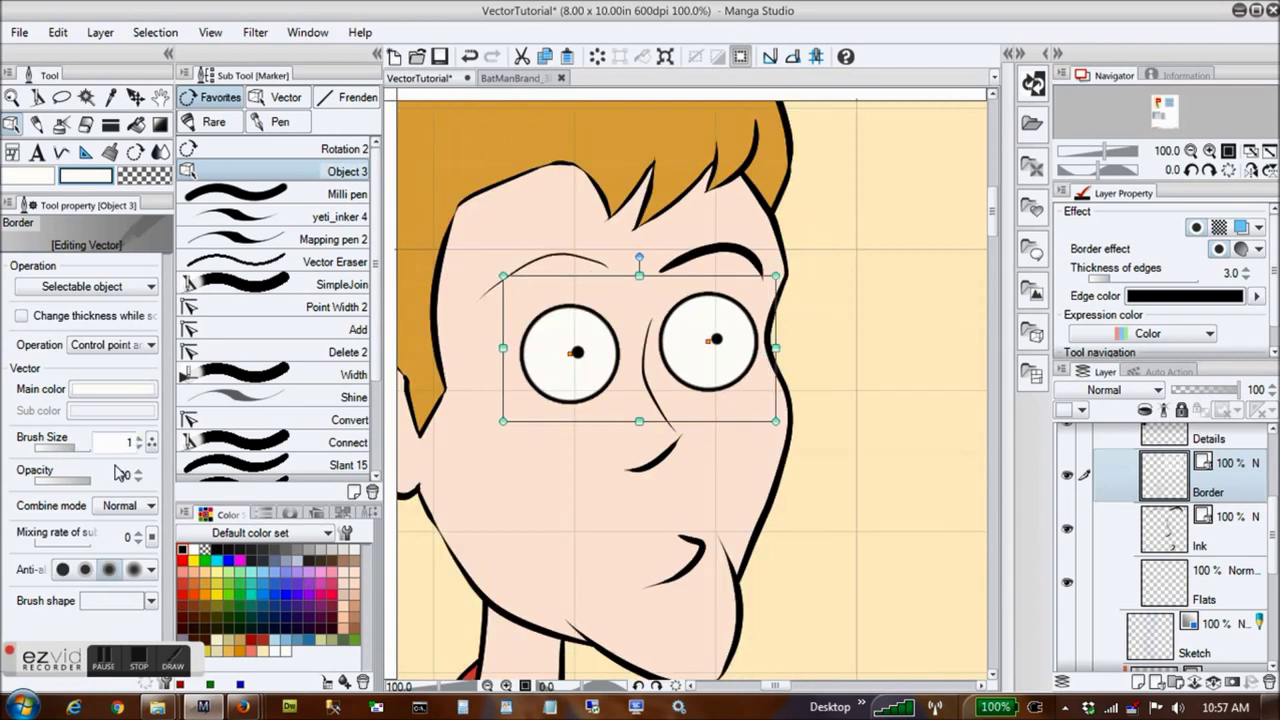
key("Return")
left_click(709, 341)
key("ctrl+z")
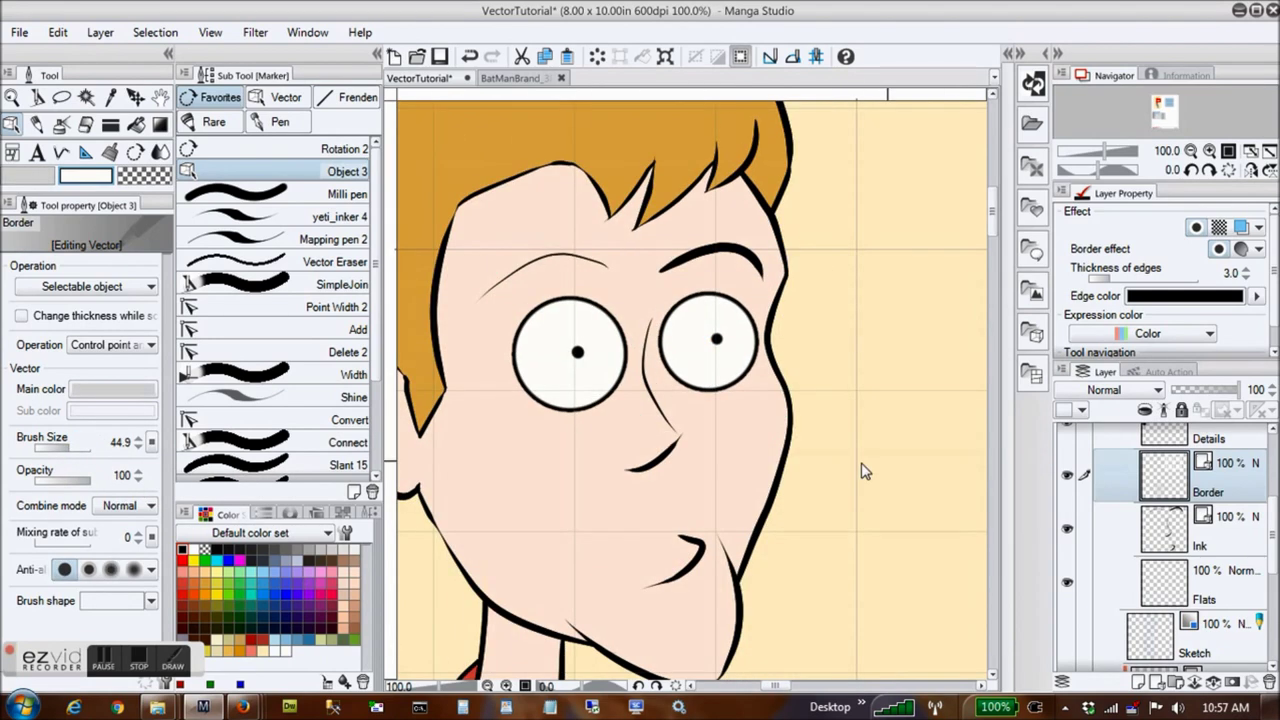
Draw a slanted white mouth below the nose with yeti_inker 4 at brush size 100, undoing and repeating unsatisfactory strokes
left_click(252, 218)
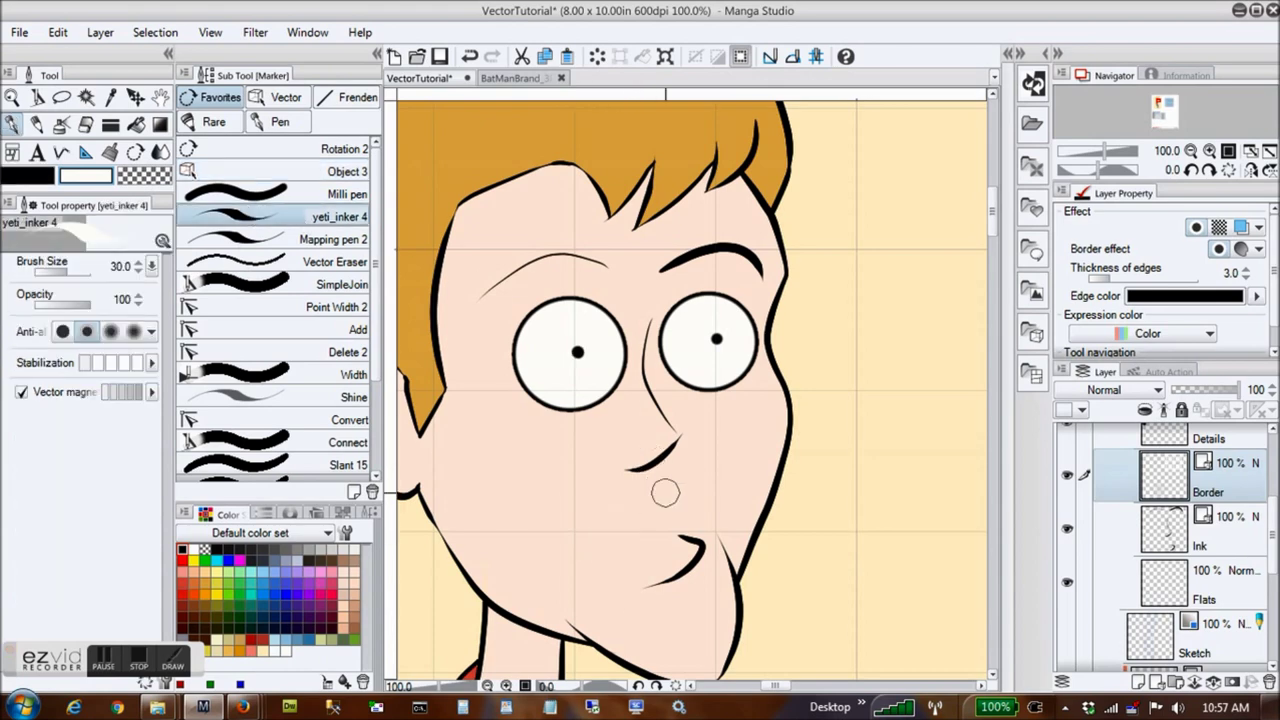
key("bracketright")
key("bracketright")
key("bracketright")
key("bracketright")
key("bracketright")
key("bracketright")
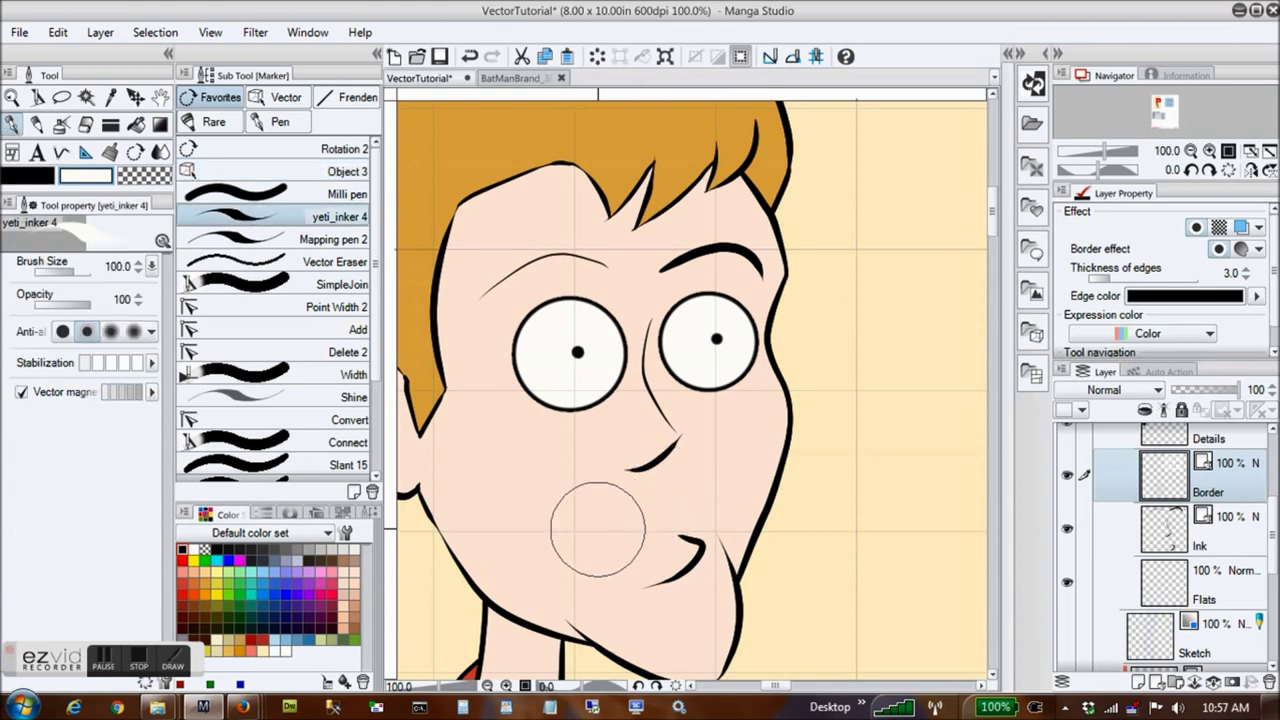
mouse_move(586, 547)
left_mouse_down()
mouse_move(603, 525)
mouse_move(674, 509)
left_mouse_up()
key("ctrl+z")
left_click_drag(591, 551, 657, 514)
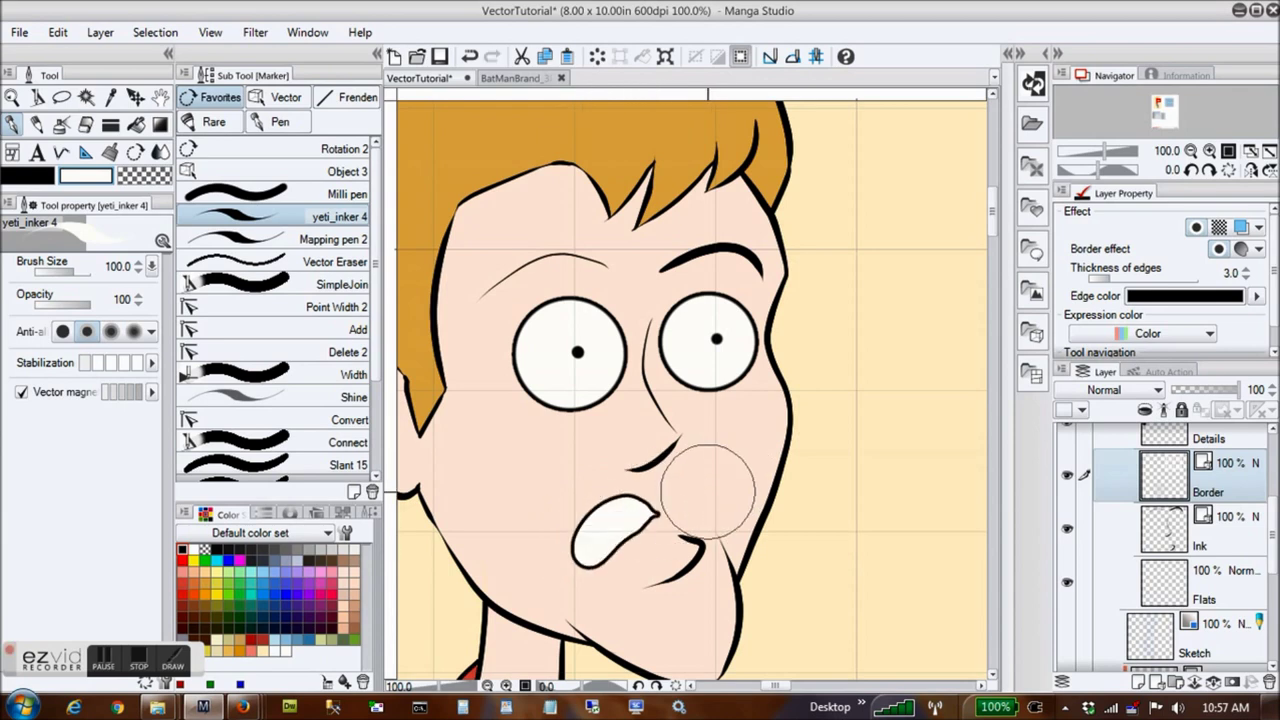
key("ctrl+z")
left_click_drag(591, 551, 681, 515)
key("o")
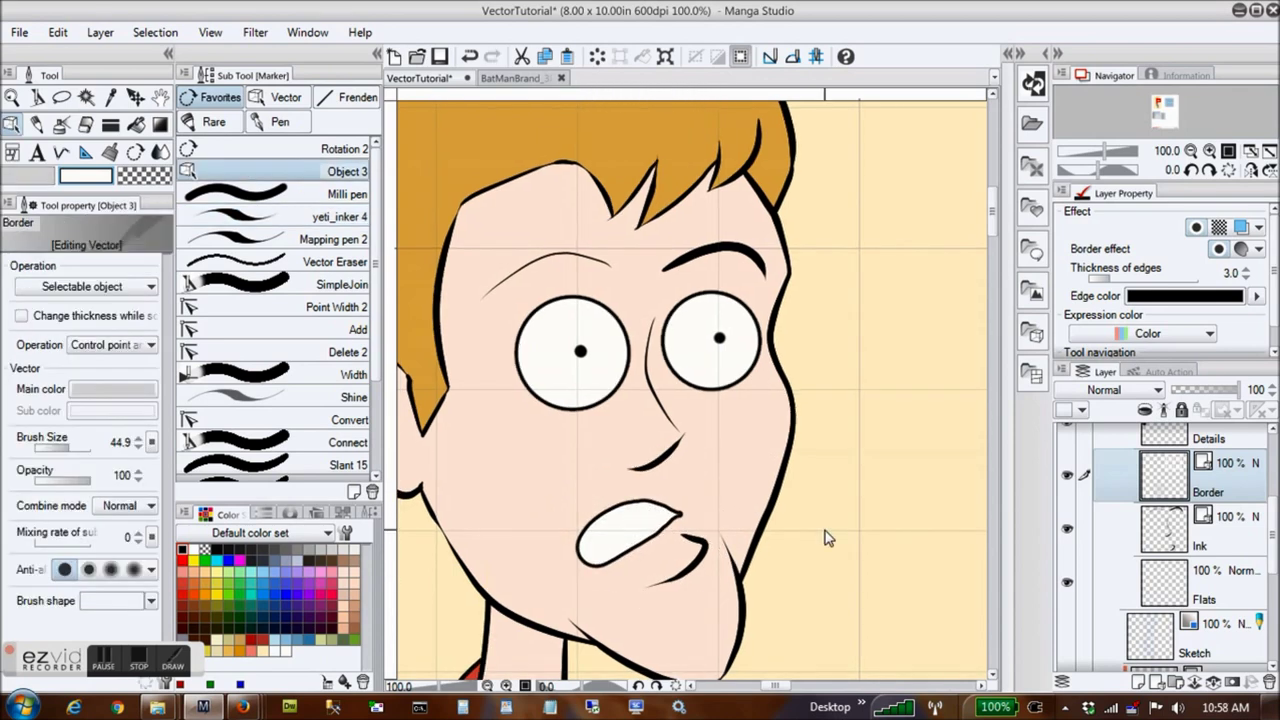
Try carving the mouth's upper and lower edges with the Milli pen in transparent color, and undo the strokes
left_click(268, 194)
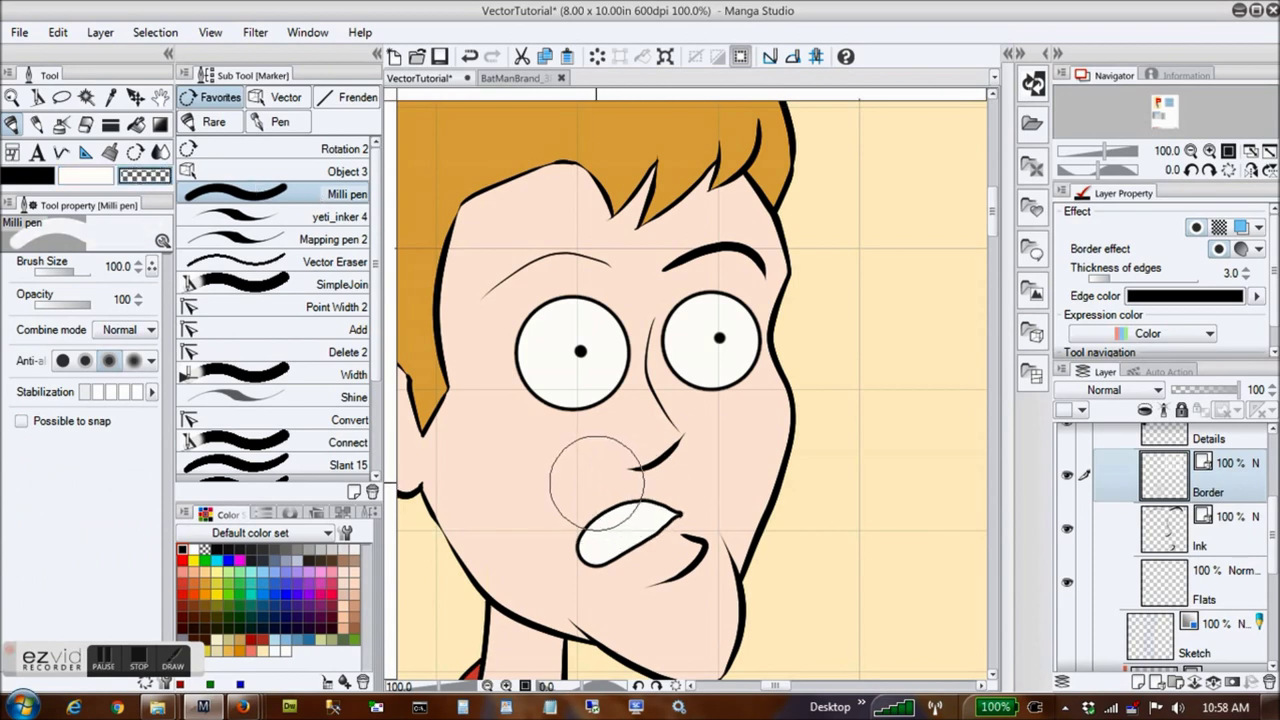
key("ctrl+z")
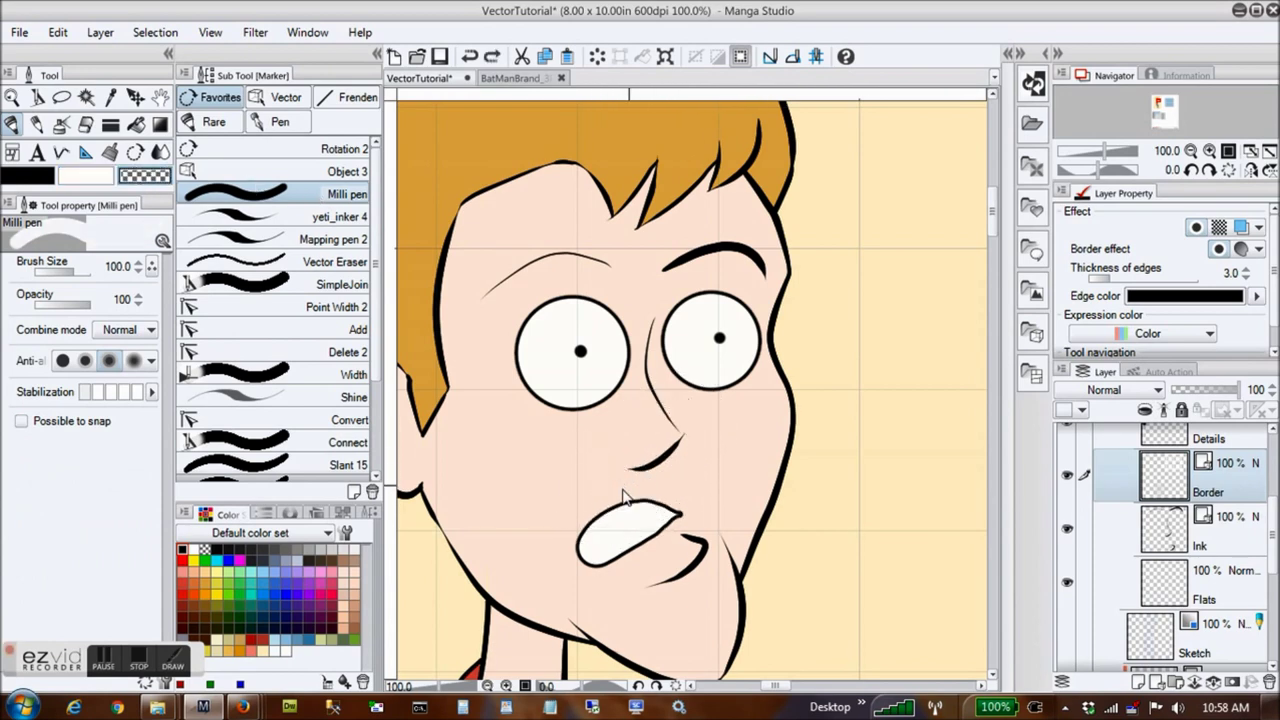
key("ctrl+y")
key("ctrl+z")
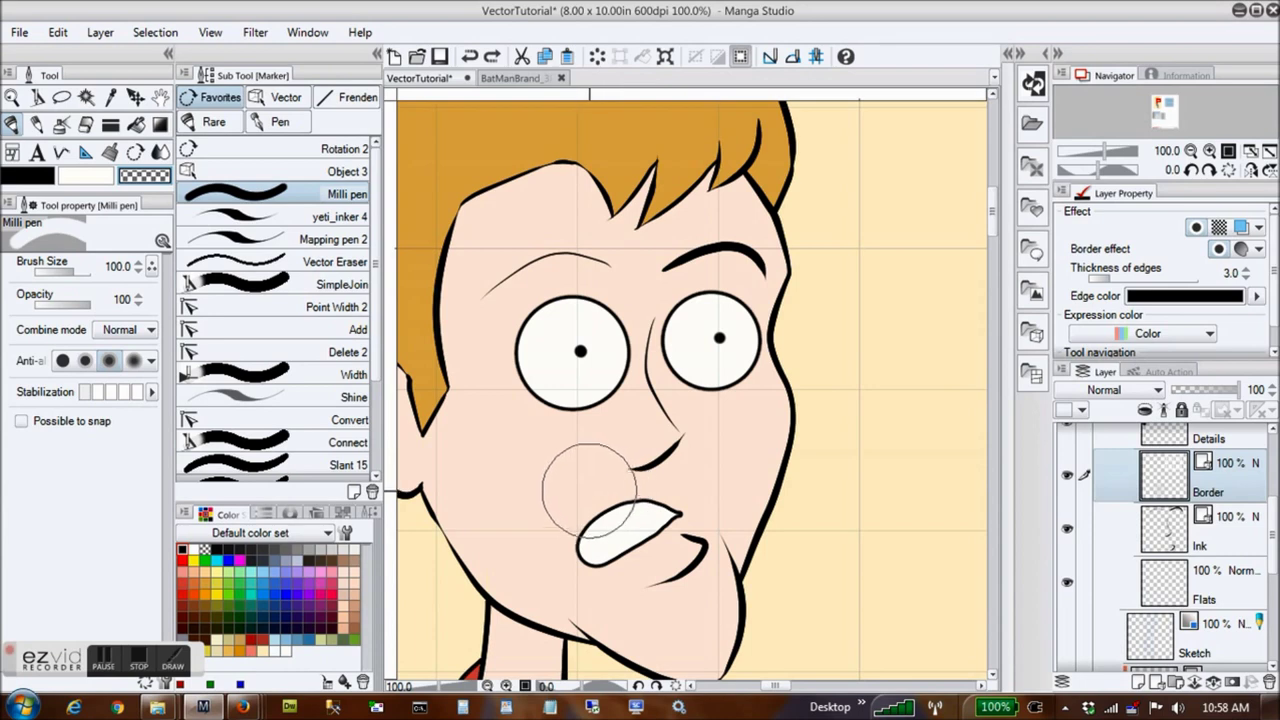
left_click_drag(589, 486, 673, 465)
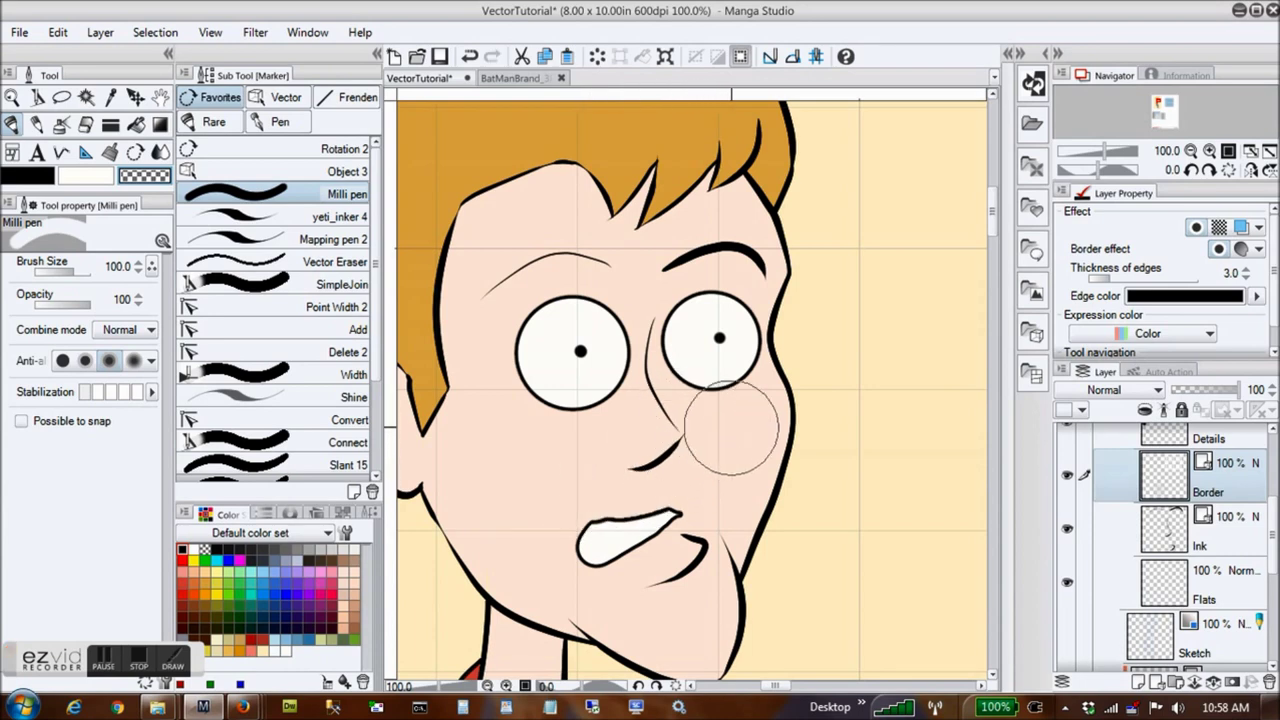
left_click_drag(607, 596, 724, 568)
key("ctrl+z")
key("ctrl+z")
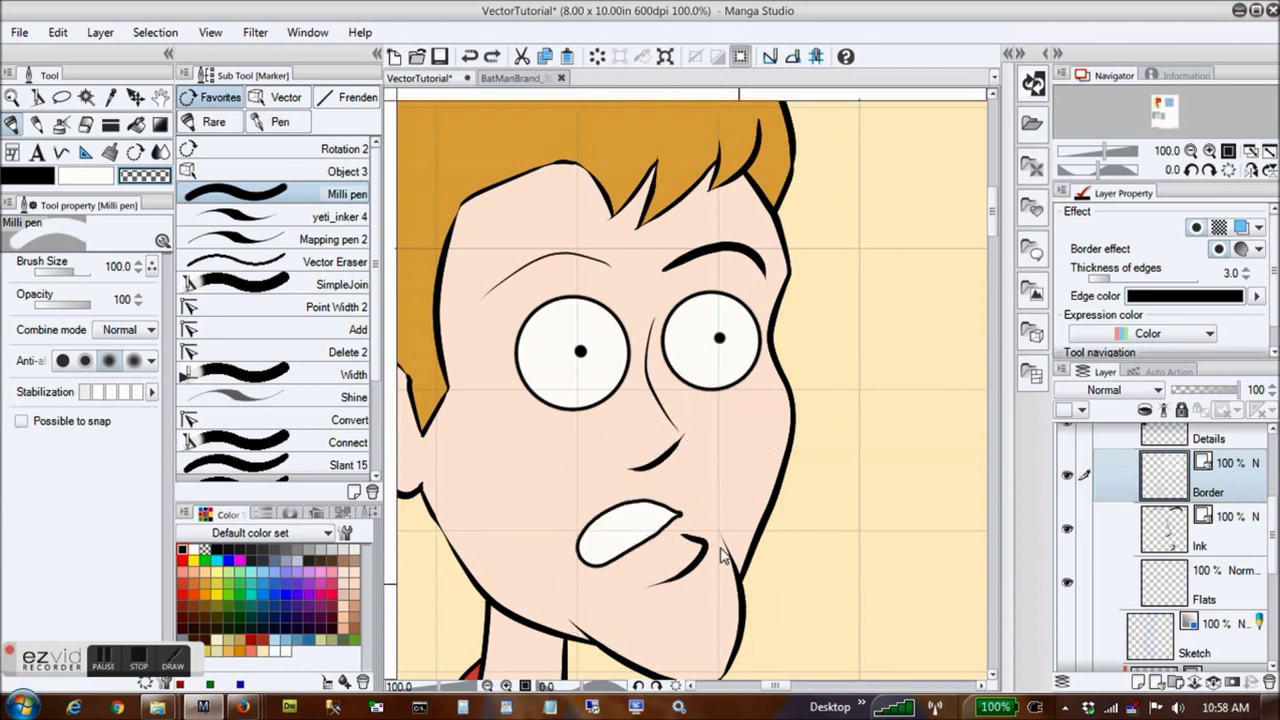
left_click_drag(614, 579, 696, 583)
key("ctrl+z")
Redraw the mouth as a flatter white shape with yeti_inker 4 at brush size 60, and adjust its upper stroke as an object
left_click(339, 217)
left_click_drag(664, 524, 595, 539)
left_click(347, 172)
left_click(604, 522)
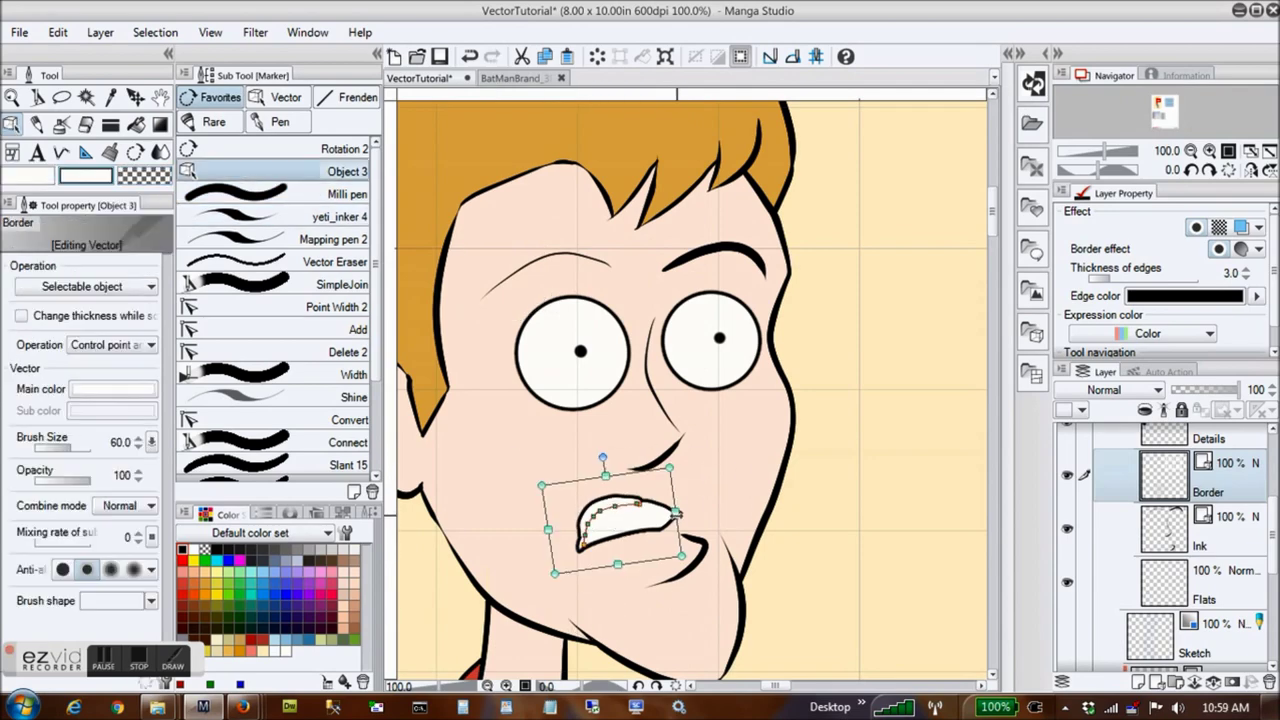
left_click(880, 494)
Thicken the whole eyebrow nearer the ear on the Ink layer by 2.0 with the Width tool
scroll(880, 494, "down", 4)
key("ctrl+space")
left_click_drag(845, 466, 865, 301)
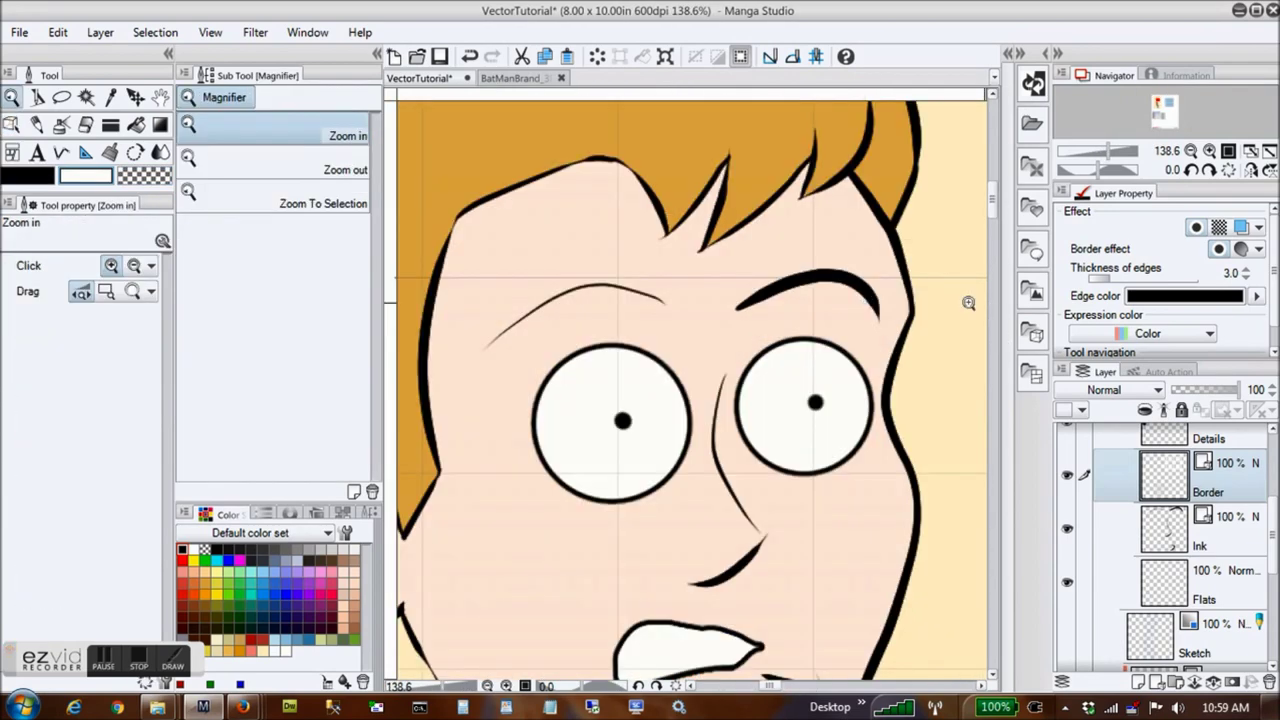
key("o")
left_click(838, 295)
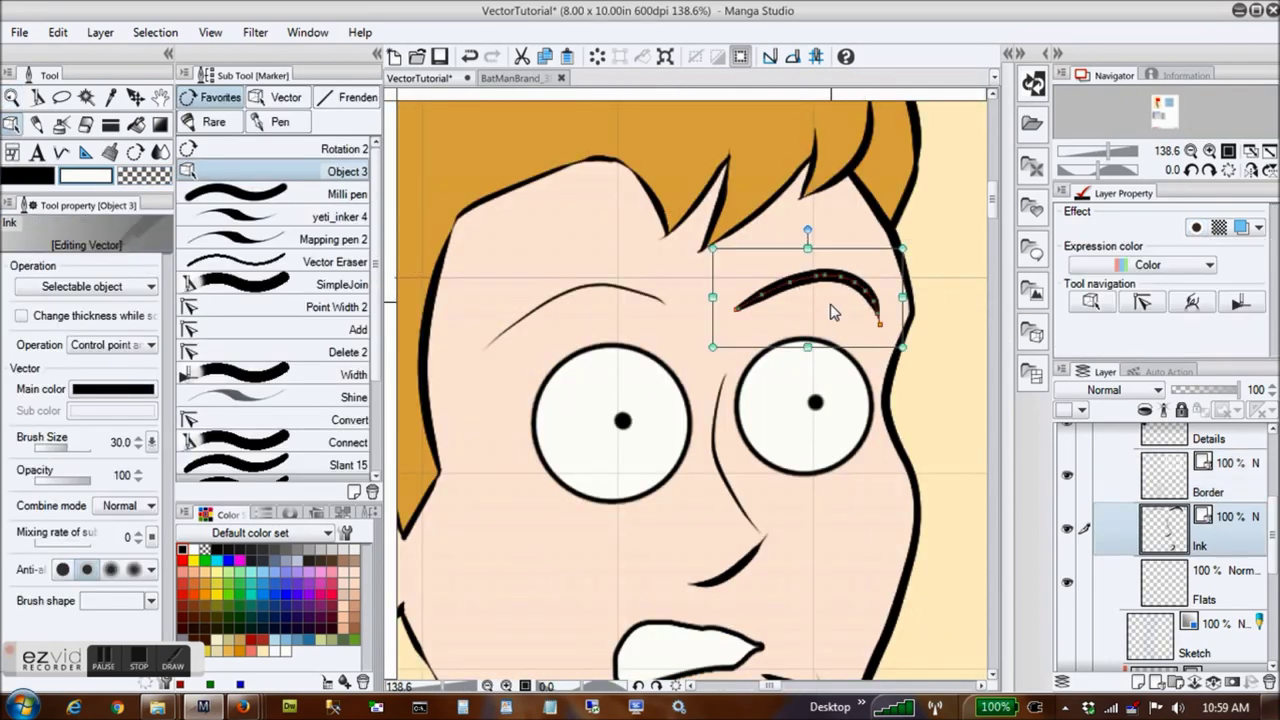
left_click(362, 378)
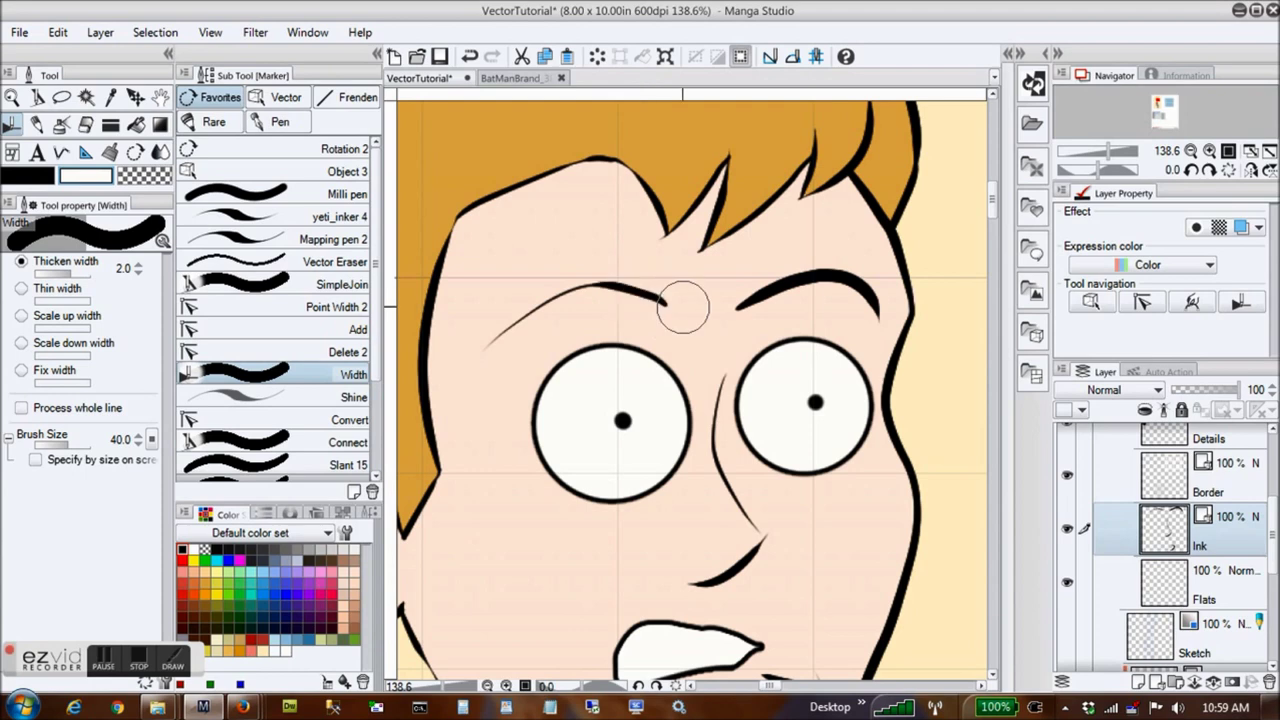
mouse_move(490, 352)
left_mouse_down()
mouse_move(575, 295)
mouse_move(677, 280)
mouse_move(670, 318)
left_mouse_up()
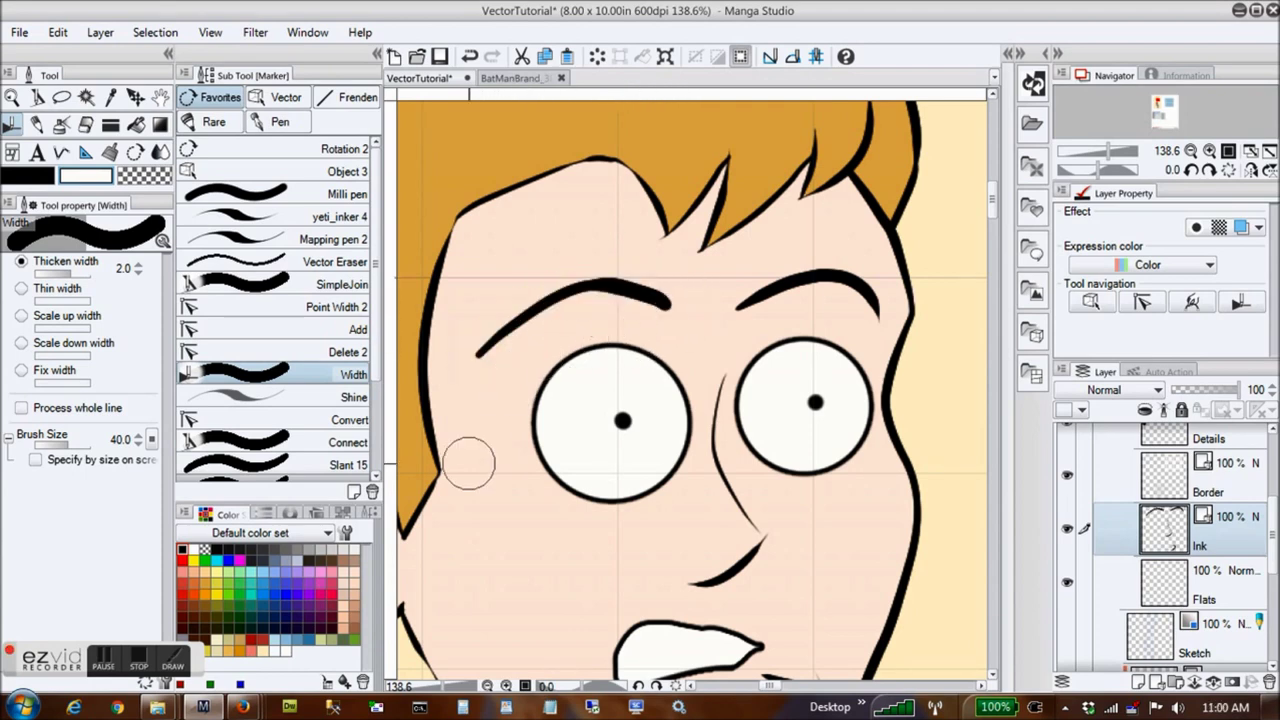
Draw both eyebrows in the hair's orange on the Border layer with yeti_inker 4 at brush size 60
left_click(1210, 487)
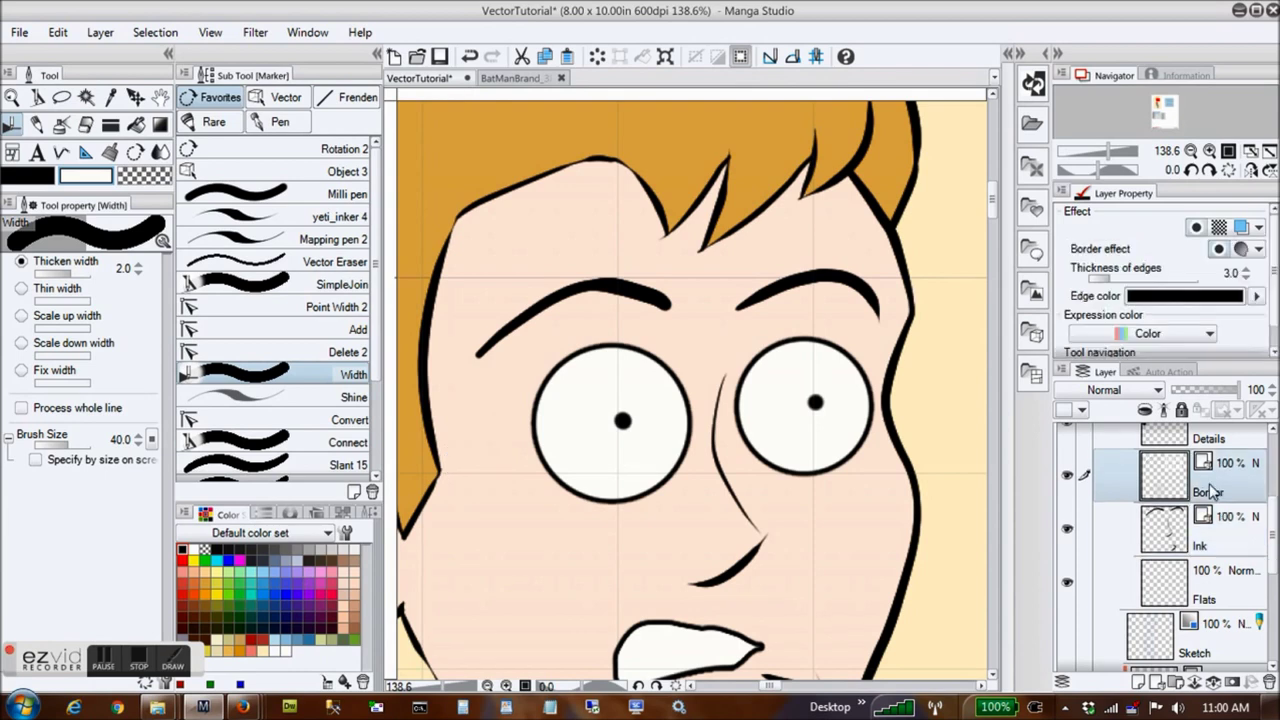
left_click(250, 216)
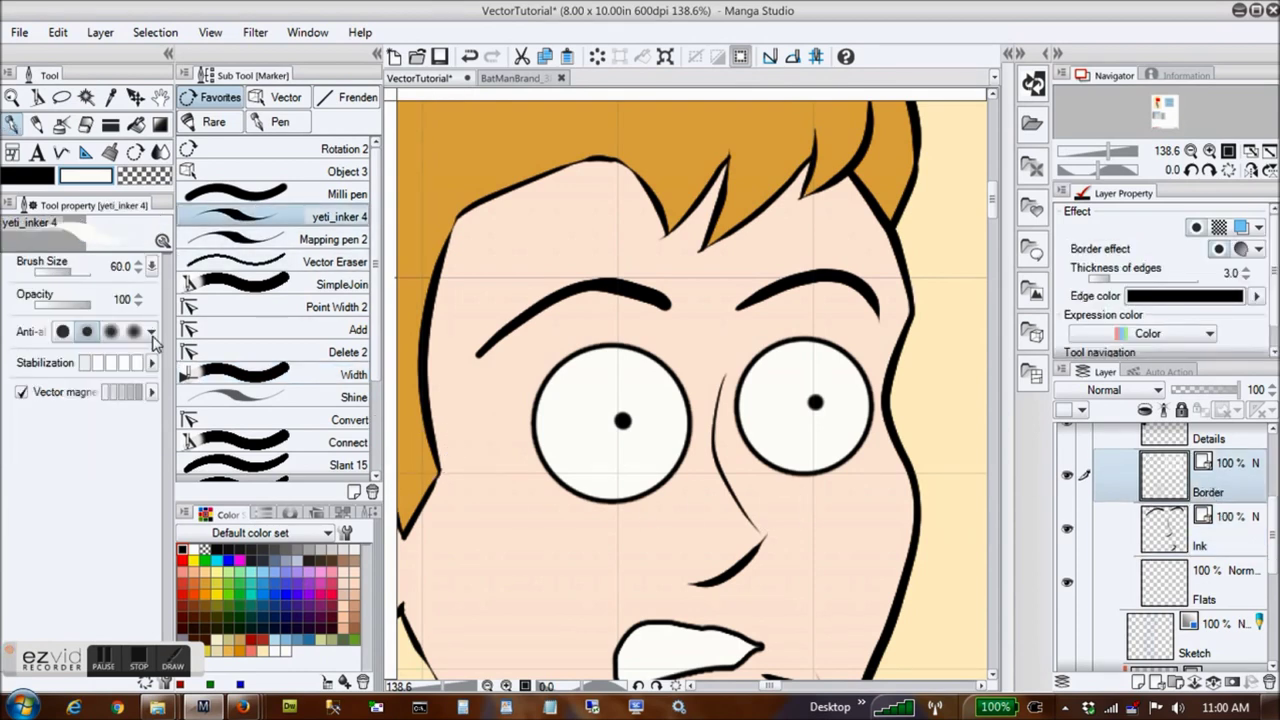
left_click(204, 580)
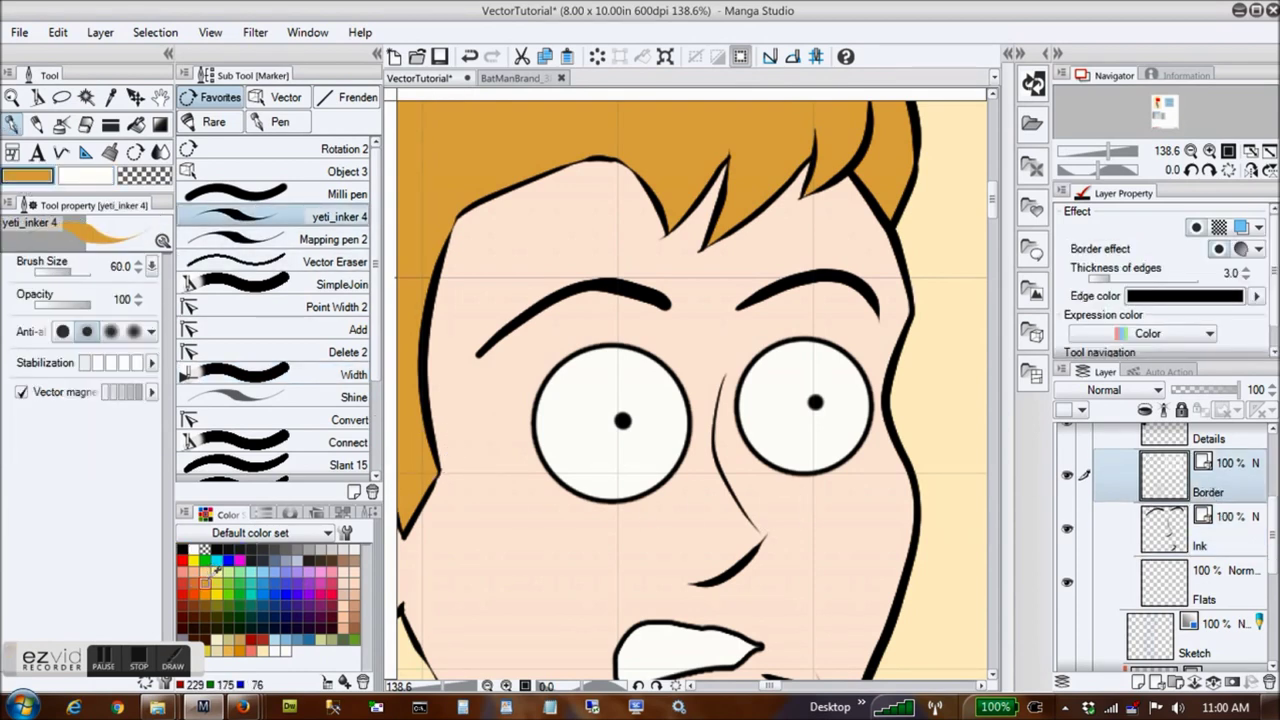
mouse_move(651, 294)
left_mouse_down()
mouse_move(591, 295)
mouse_move(534, 383)
left_mouse_up()
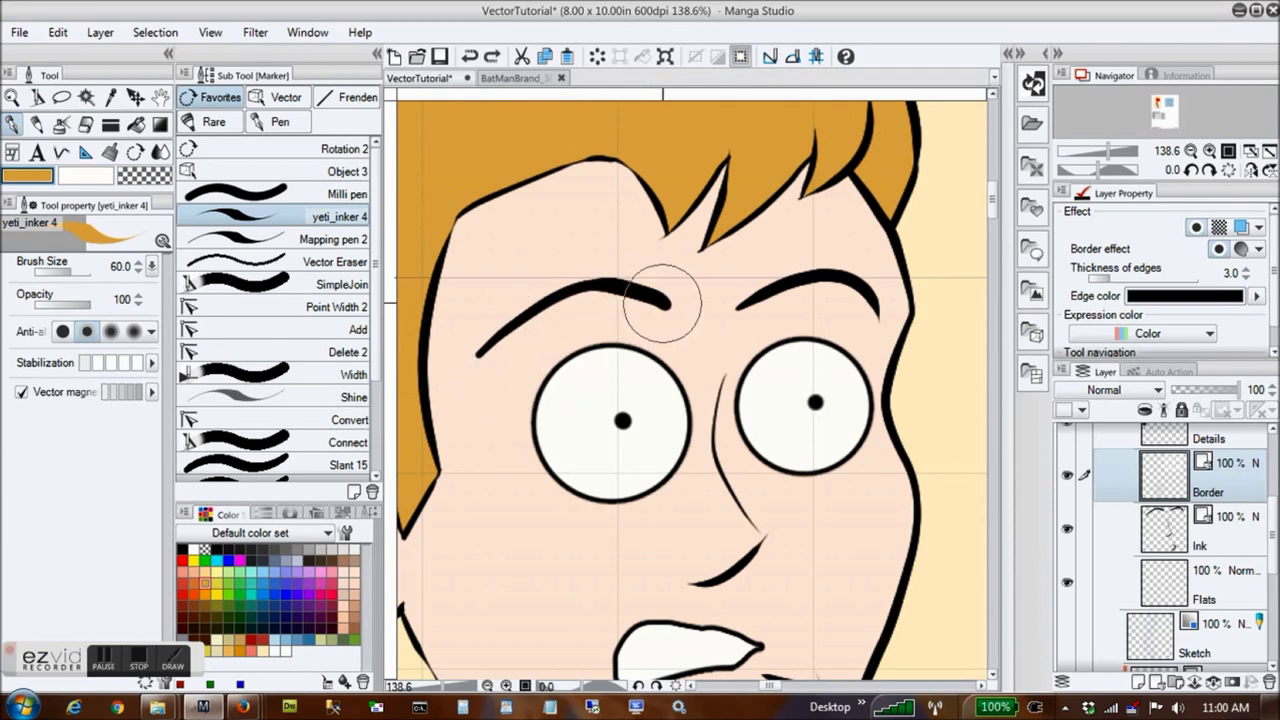
left_click_drag(663, 297, 471, 357)
mouse_move(753, 301)
left_mouse_down()
mouse_move(887, 292)
mouse_move(862, 303)
mouse_move(877, 330)
left_mouse_up()
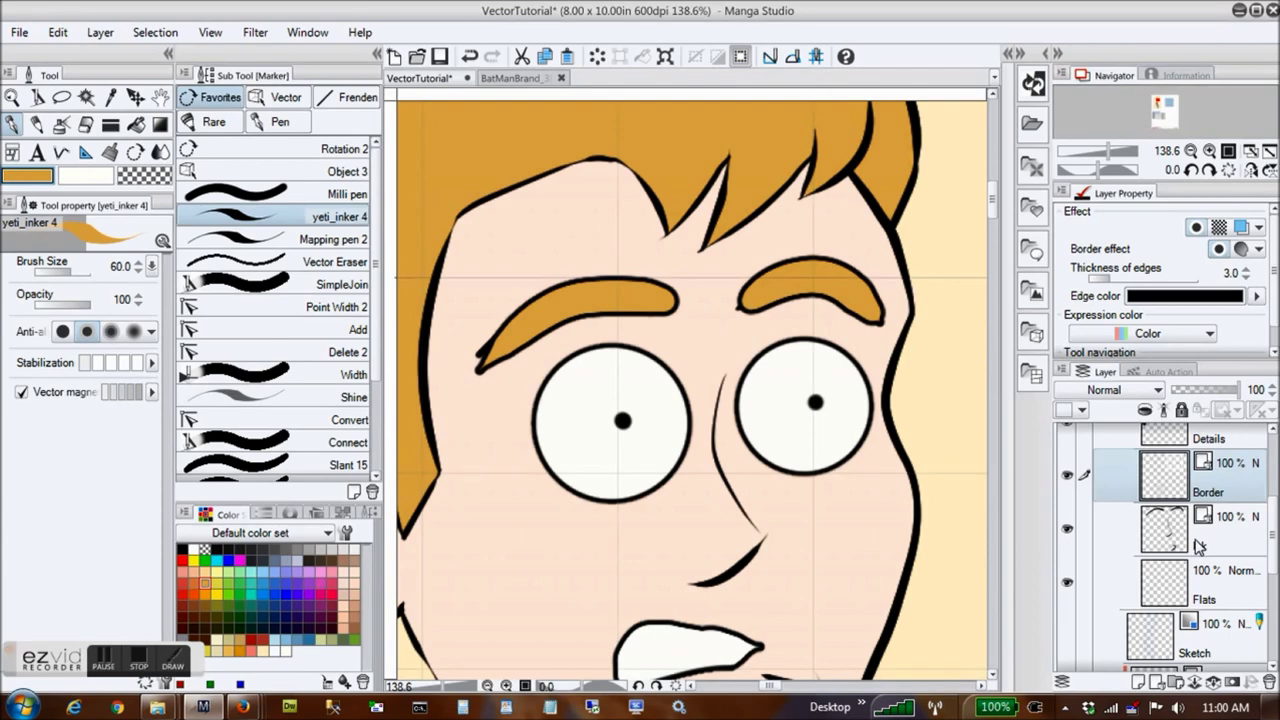
Delete the orange eyebrow strokes from the Border layer and the black eyebrow lines from the Ink layer
left_click(300, 172)
left_click(809, 288, "shift")
key("Delete")
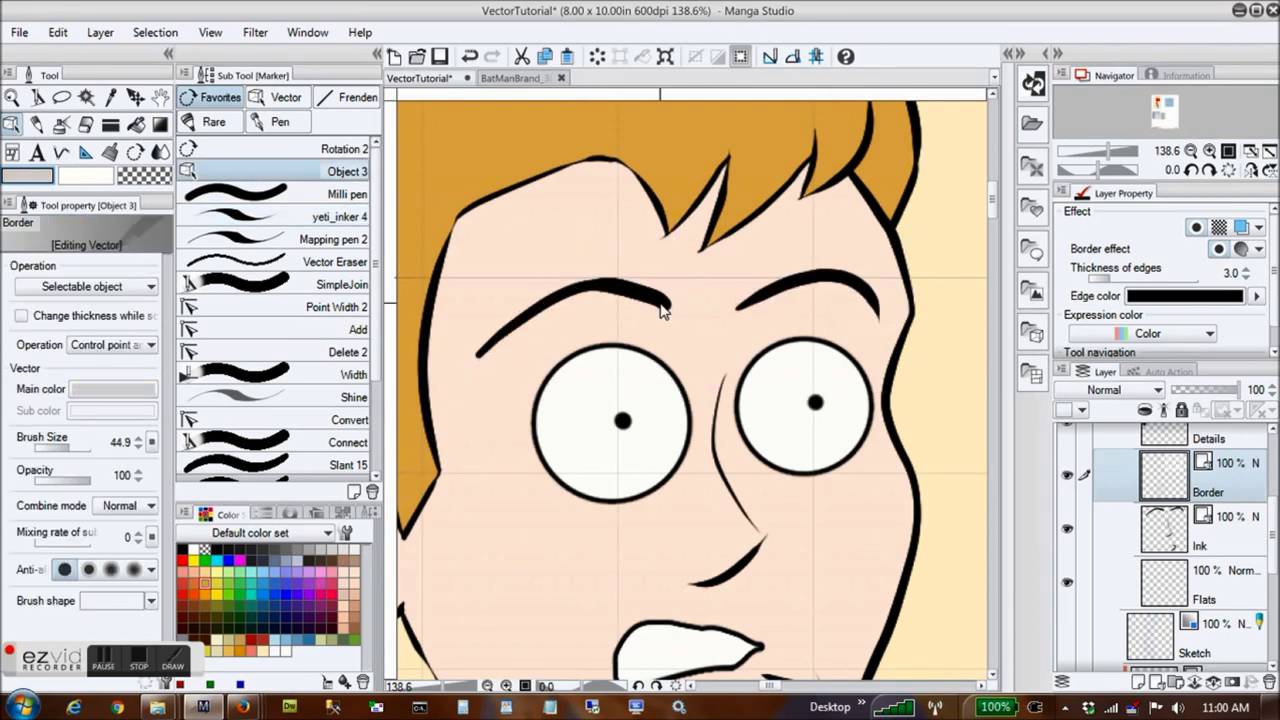
left_click(662, 301)
left_click(805, 281, "shift")
key("Delete")
Outline the eyebrow nearer the ear in black on the Ink layer with yeti_inker 4 at brush size 30, undoing unsatisfactory strokes
key("p")
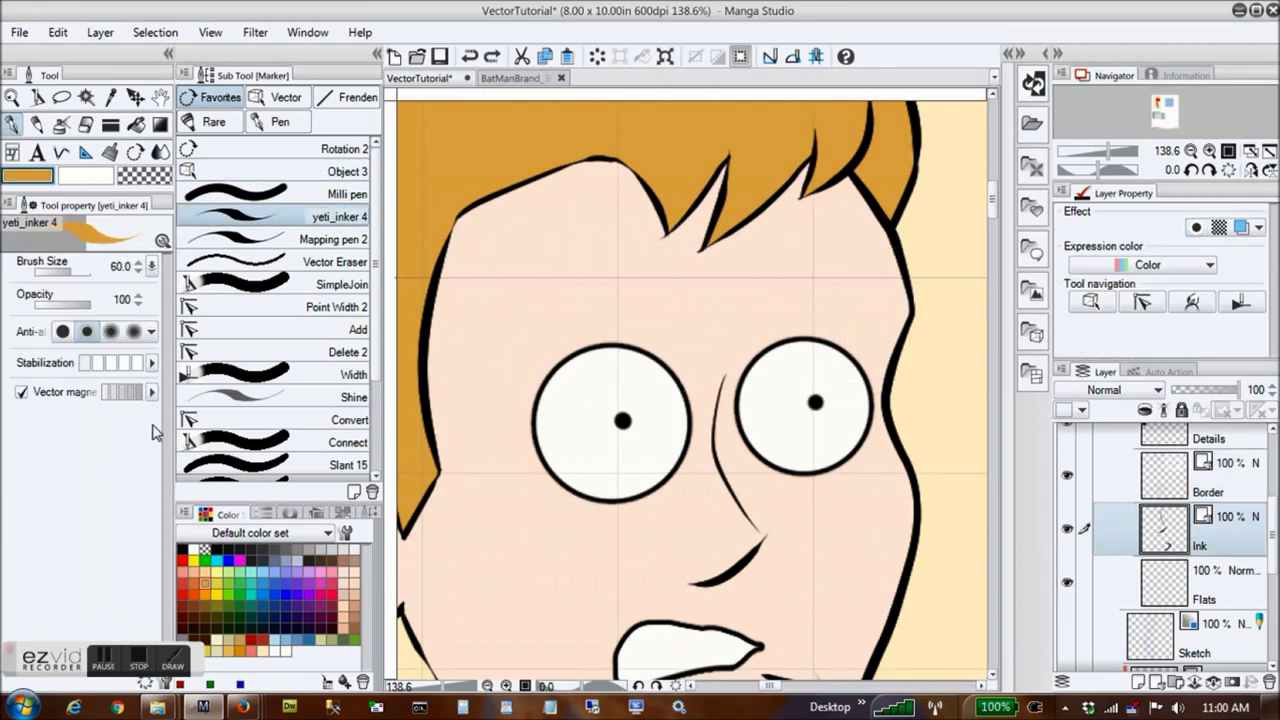
left_click(183, 550)
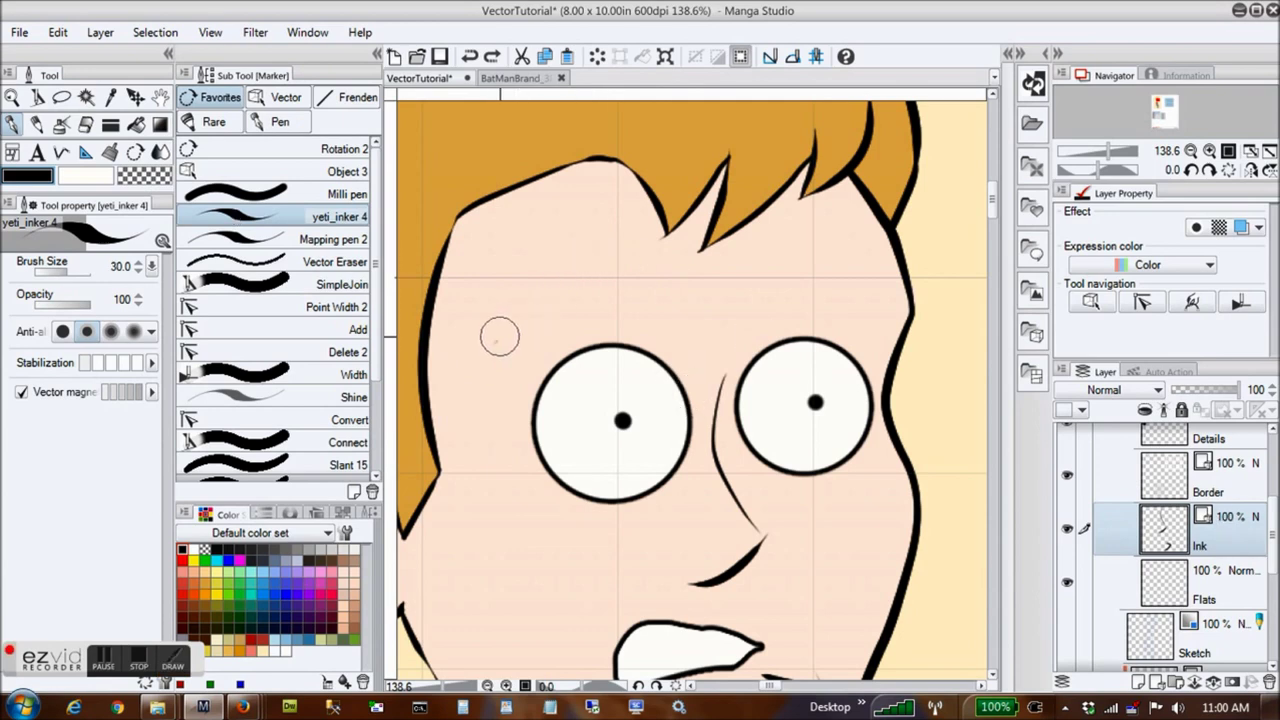
key("ctrl+z")
left_click_drag(499, 340, 676, 298)
key("ctrl+z")
left_click_drag(500, 348, 692, 303)
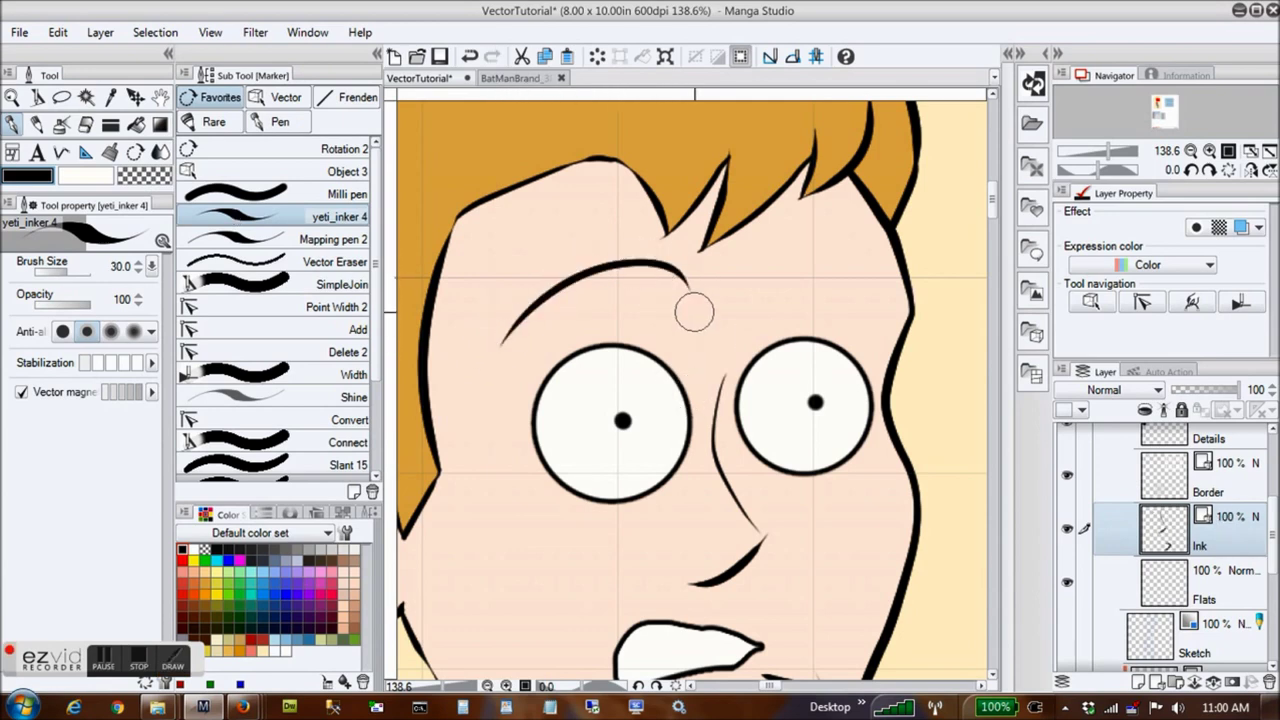
left_click_drag(501, 344, 697, 307)
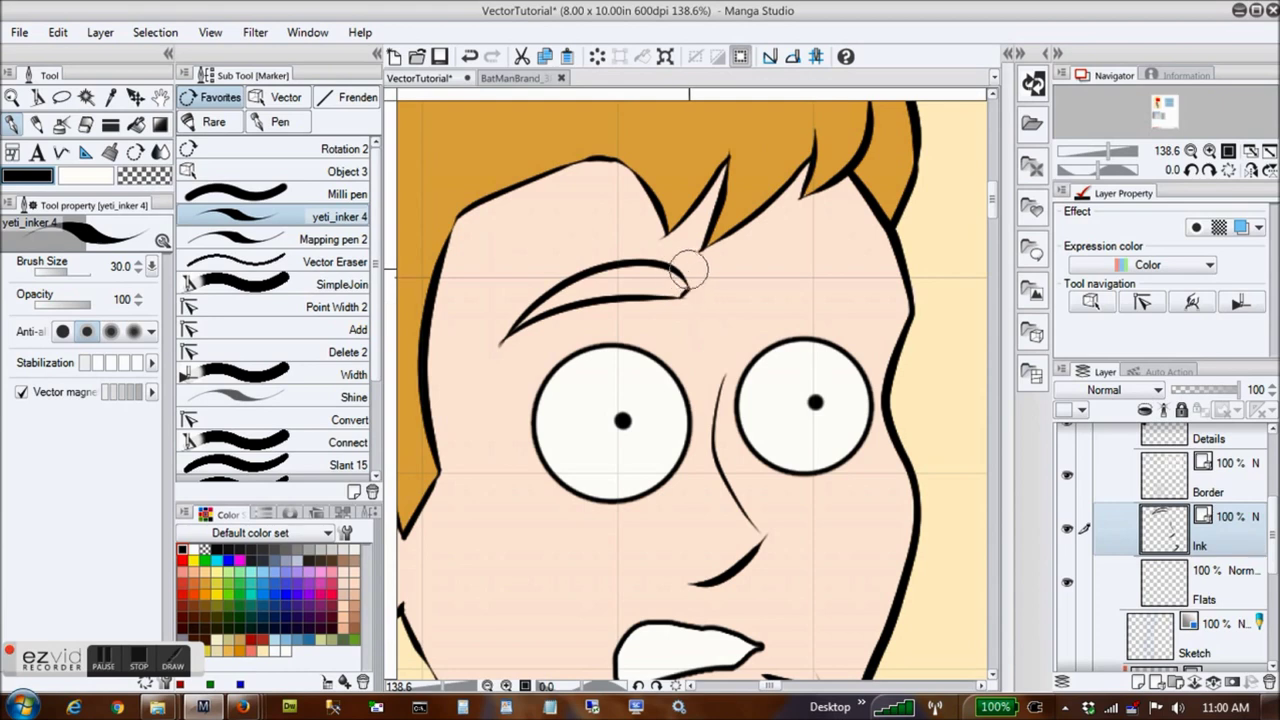
Draw the upper edge of the other eyebrow's outline as a black arch, undoing the first stroke
mouse_move(733, 294)
left_mouse_down()
mouse_move(753, 262)
mouse_move(886, 291)
left_mouse_up()
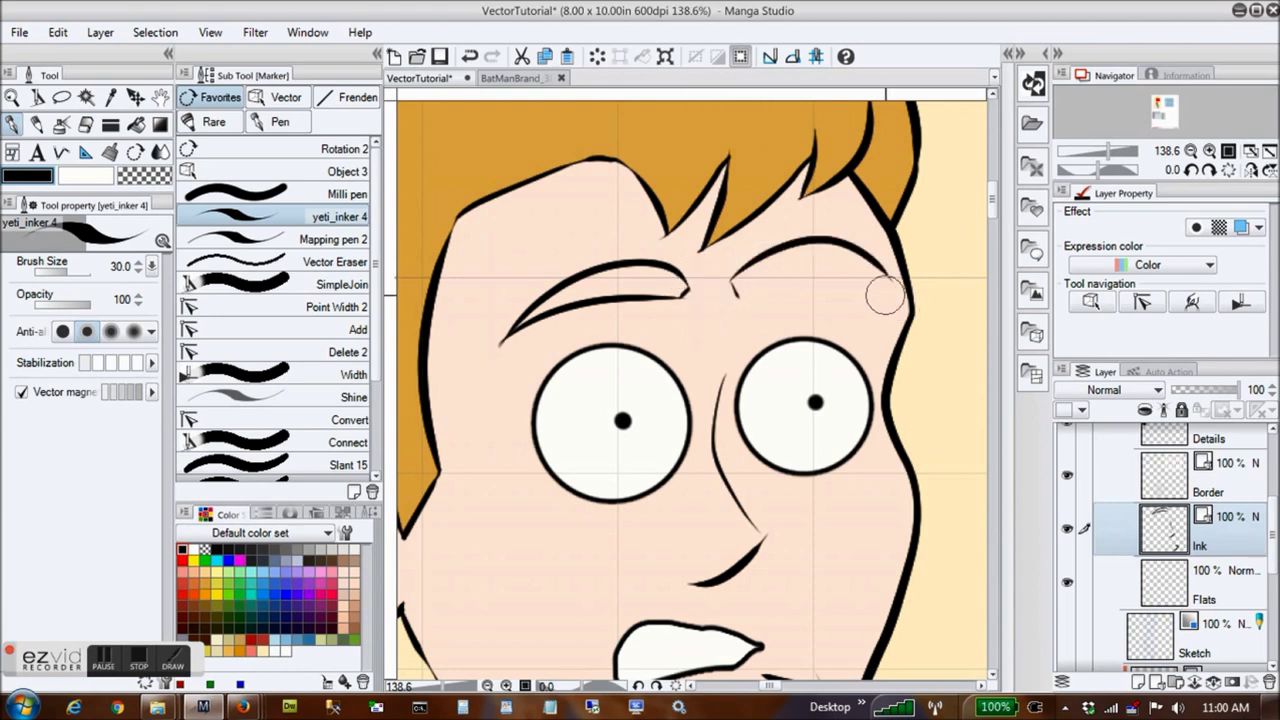
key("ctrl+z")
mouse_move(733, 294)
left_mouse_down()
mouse_move(765, 263)
mouse_move(880, 290)
left_mouse_up()
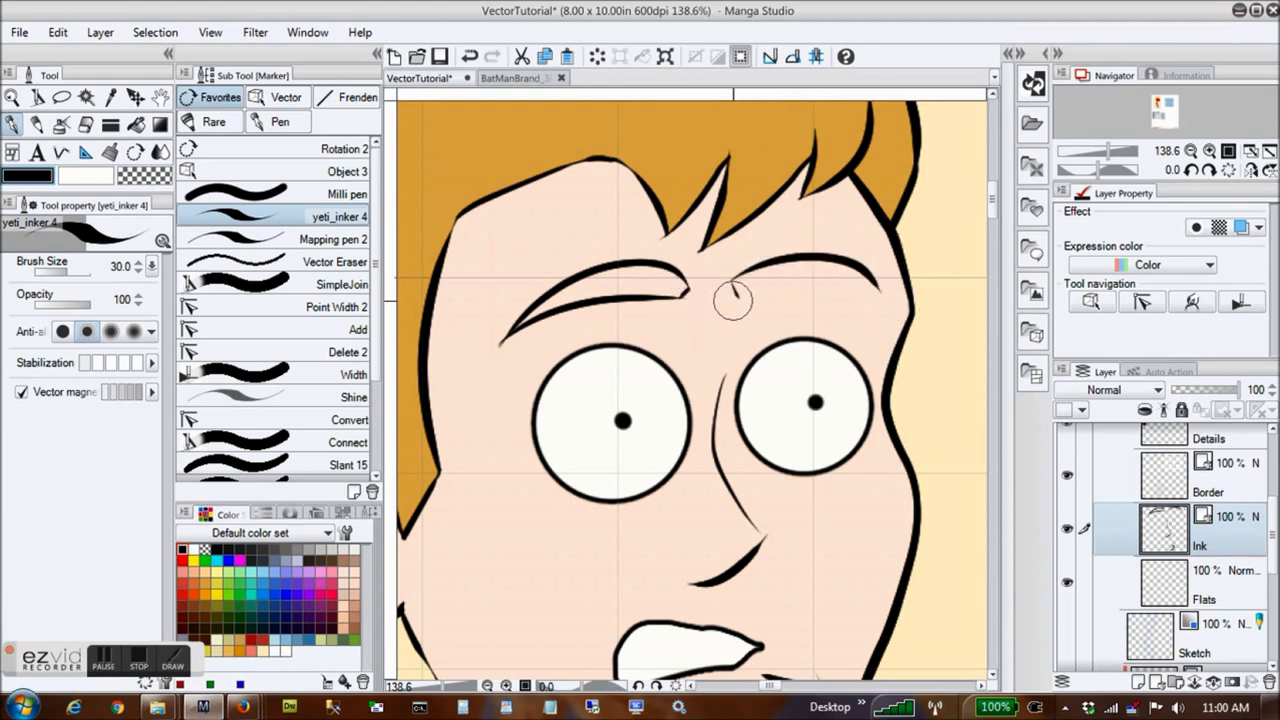
Close that eyebrow's outline with a nearly straight lower edge, undoing and repeating unsatisfactory strokes
left_click_drag(733, 301, 890, 310)
key("ctrl+z")
mouse_move(737, 299)
left_mouse_down()
mouse_move(803, 288)
mouse_move(874, 321)
left_mouse_up()
key("ctrl+z")
key("ctrl+z")
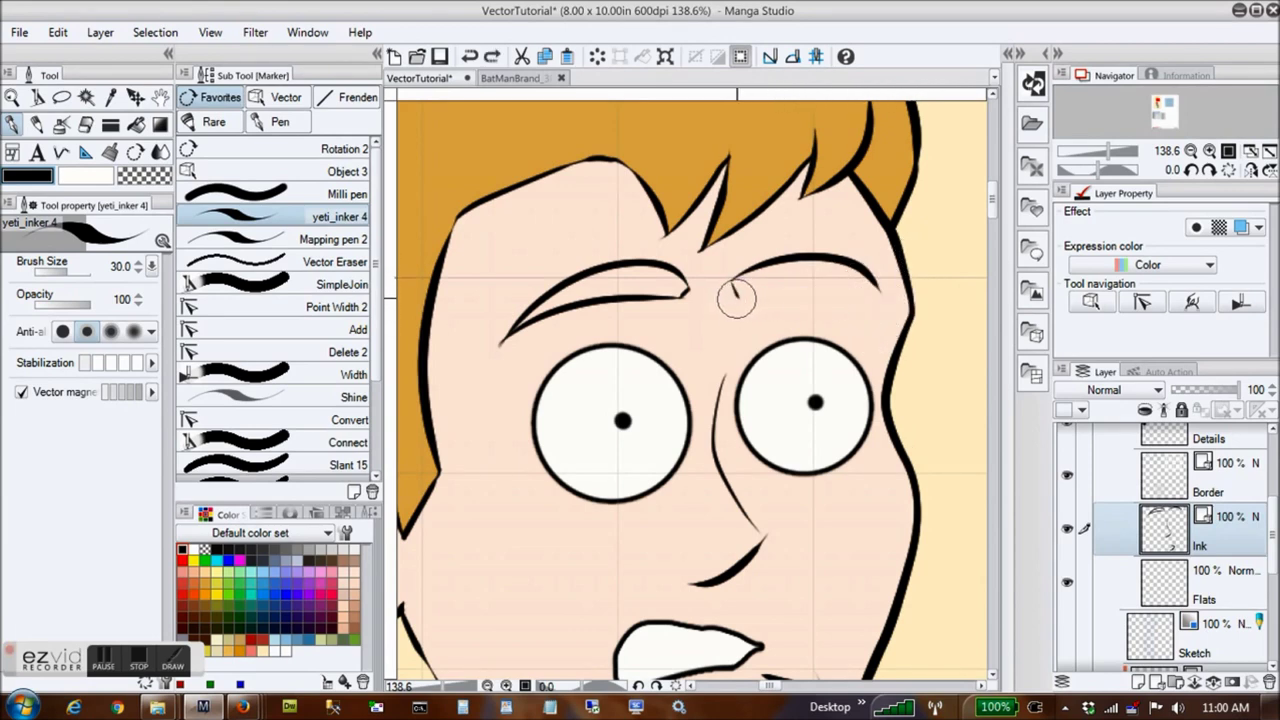
left_click_drag(729, 294, 871, 286)
key("ctrl+z")
left_click_drag(737, 289, 840, 291)
key("ctrl+z")
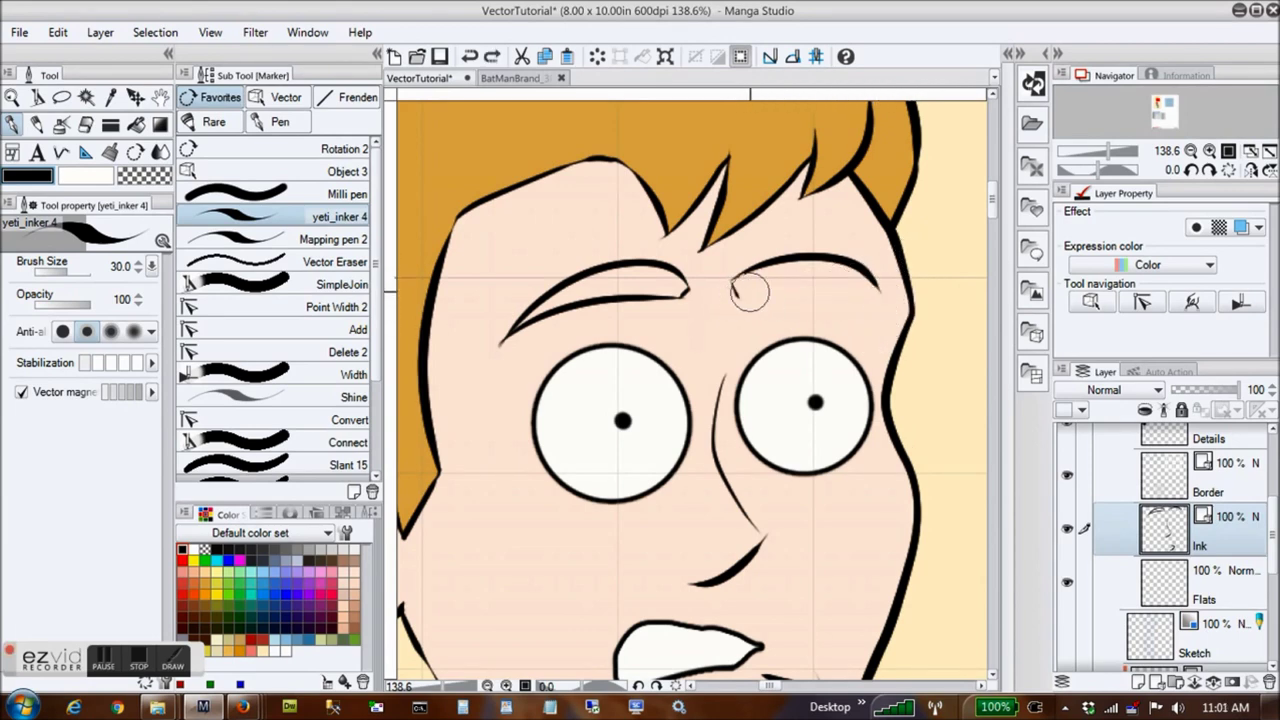
left_click_drag(735, 291, 832, 287)
key("ctrl+z")
left_click_drag(737, 289, 866, 293)
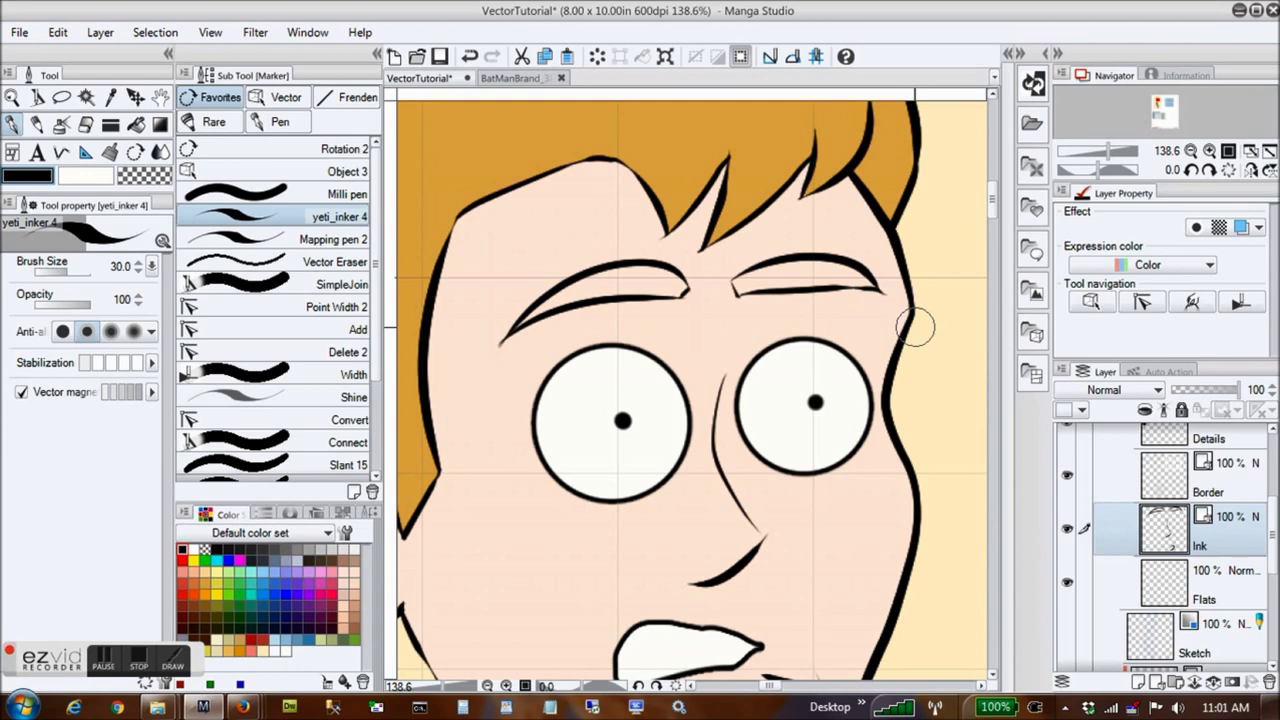
Stretch the outlined eyebrow farther from the ear slightly wider and tilt it clockwise as an object, and select both eyebrows
key("o")
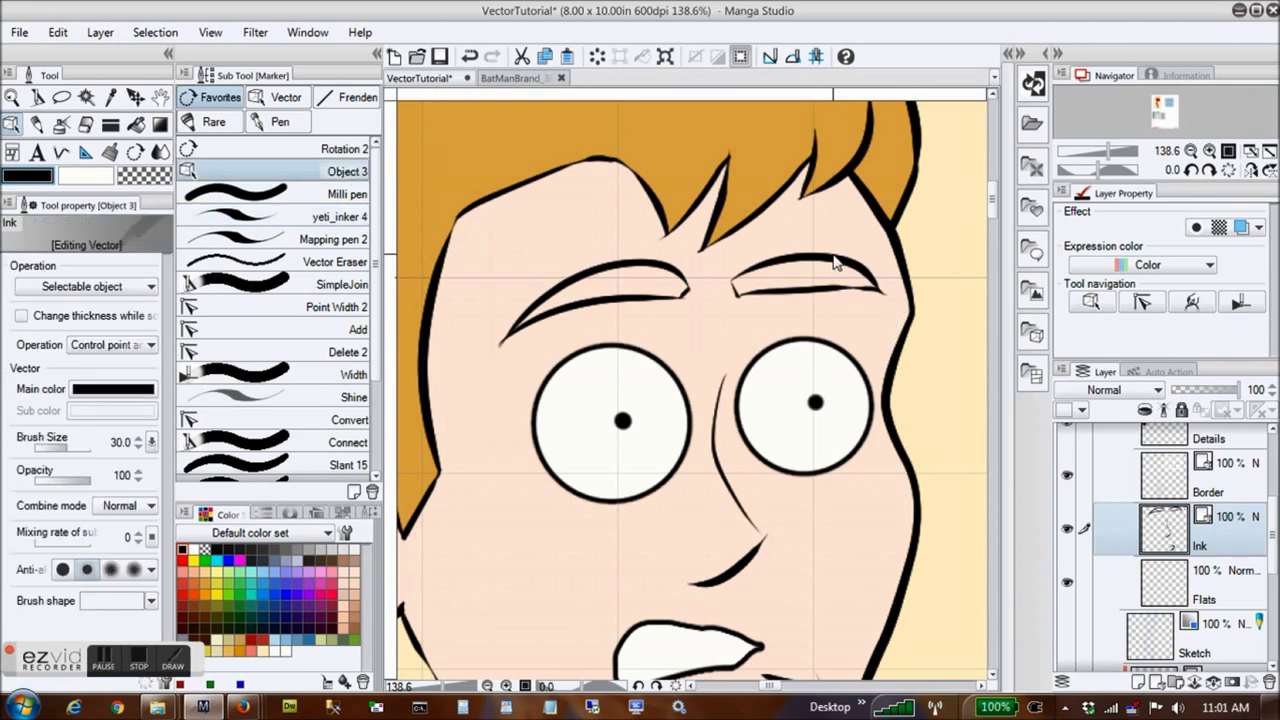
left_click(835, 262)
left_click_drag(909, 275, 929, 280)
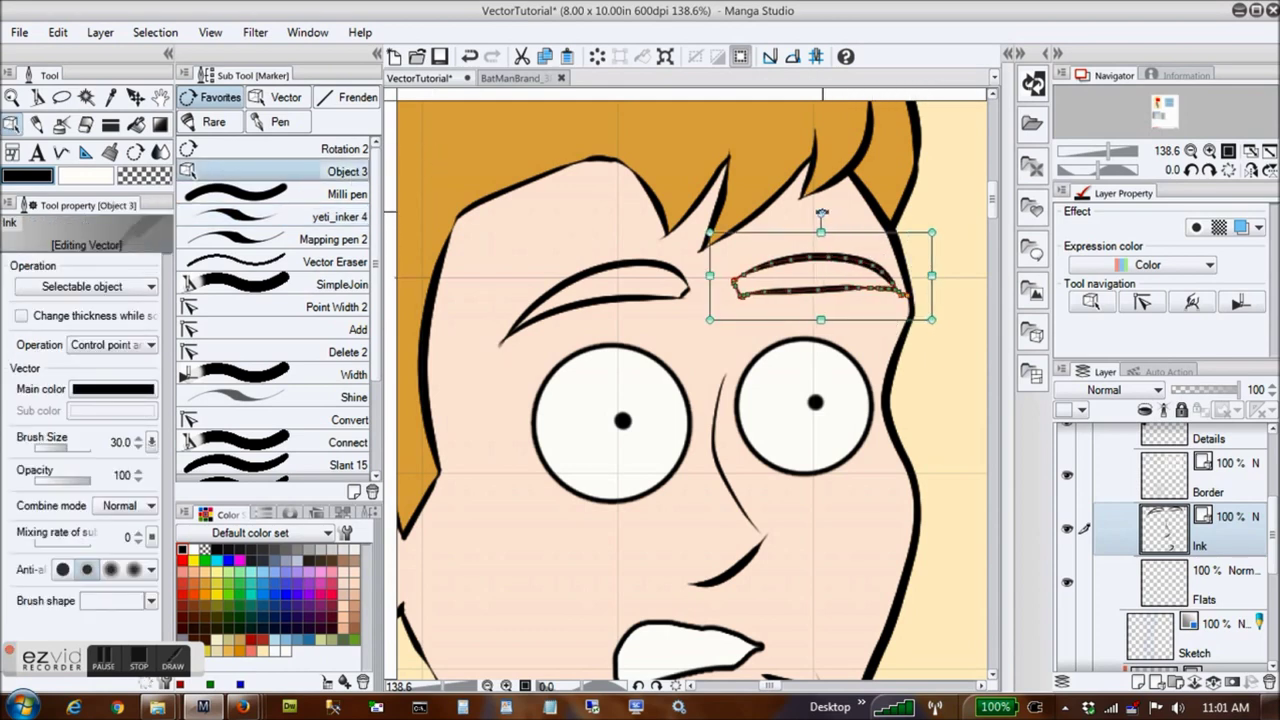
left_click_drag(821, 213, 826, 216)
left_click_drag(888, 328, 886, 334)
left_click(960, 388)
mouse_move(968, 262)
left_mouse_down()
mouse_move(663, 309)
mouse_move(435, 468)
left_mouse_up()
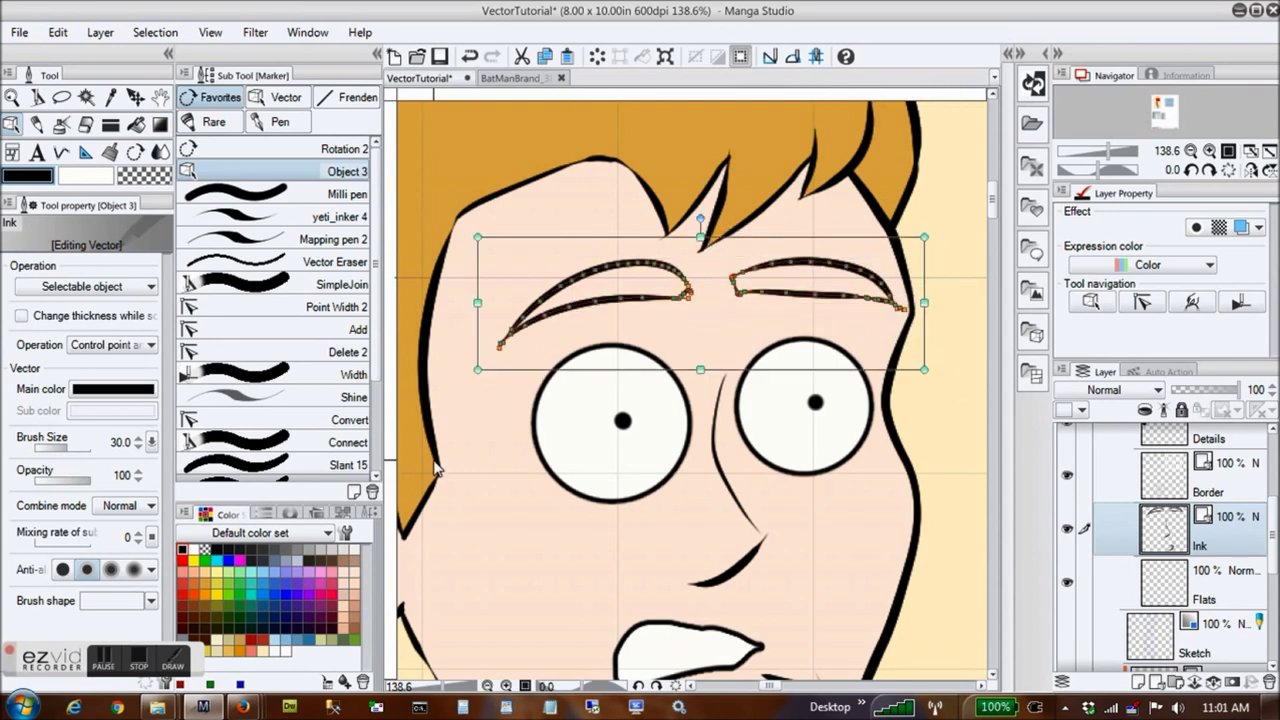
Fill both outlined eyebrows with the hair's orange on the Flats layer using the Refer another layer fill
left_click(1239, 597)
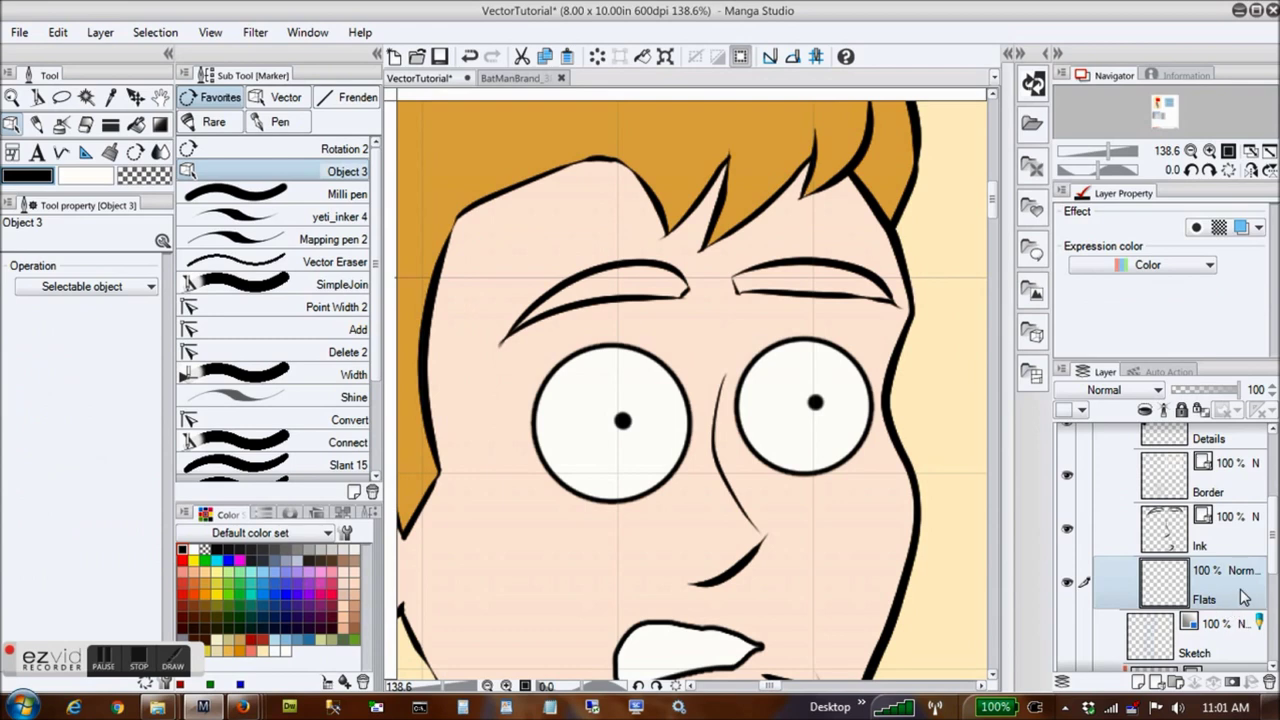
left_click(136, 124)
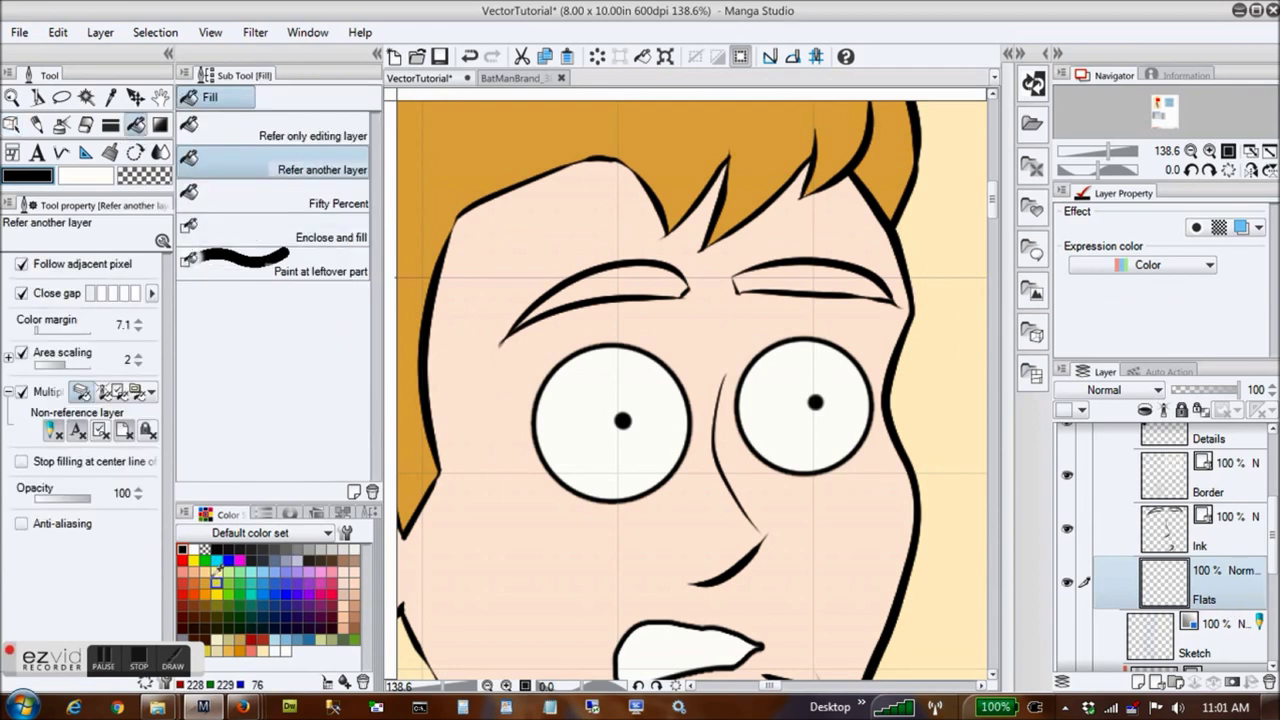
left_click(668, 278)
left_click(811, 277)
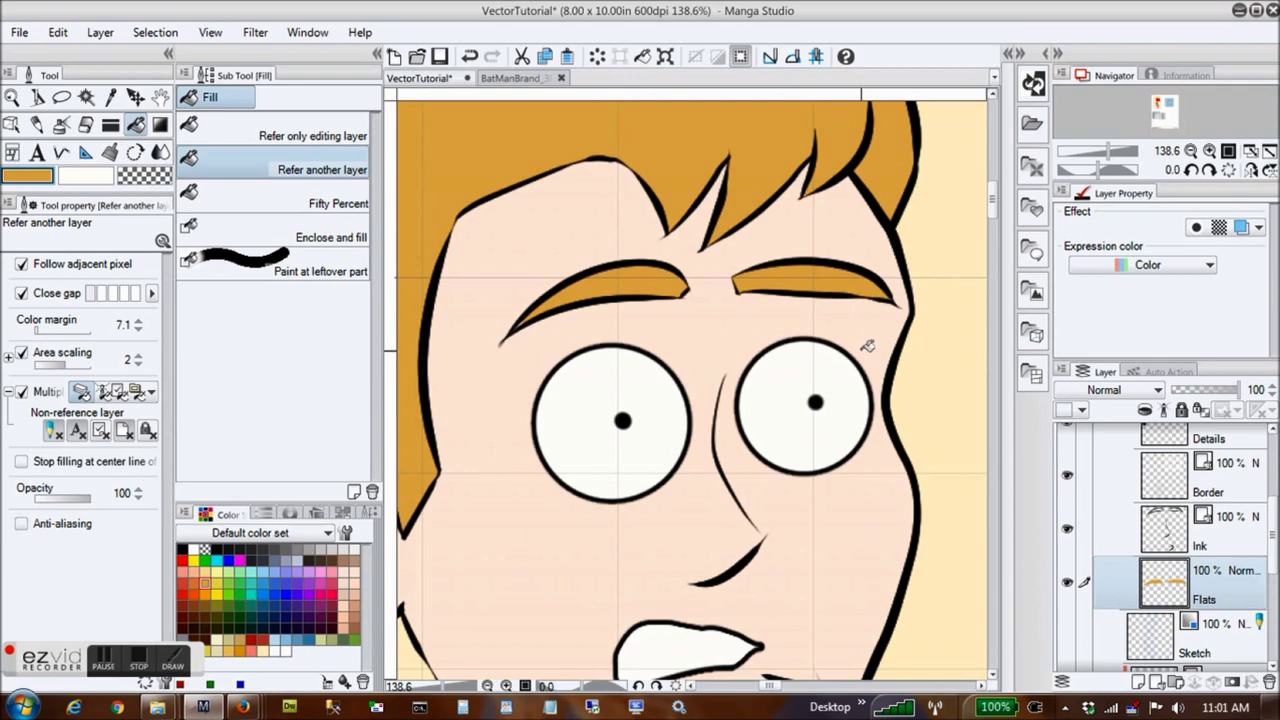
Select the eyebrow area with the lasso and delete the orange fills and black outlines from the Flats and Ink layers
scroll(868, 346, "down", 2)
left_click(62, 97)
left_click_drag(866, 240, 976, 285)
left_click(1220, 531)
key("Delete")
Draw orange eyebrows on the Border layer with the Milli pen, undoing the size 100 strokes and redrawing them at size 70
left_click(1220, 480)
left_click(280, 194)
left_click_drag(597, 340, 702, 287)
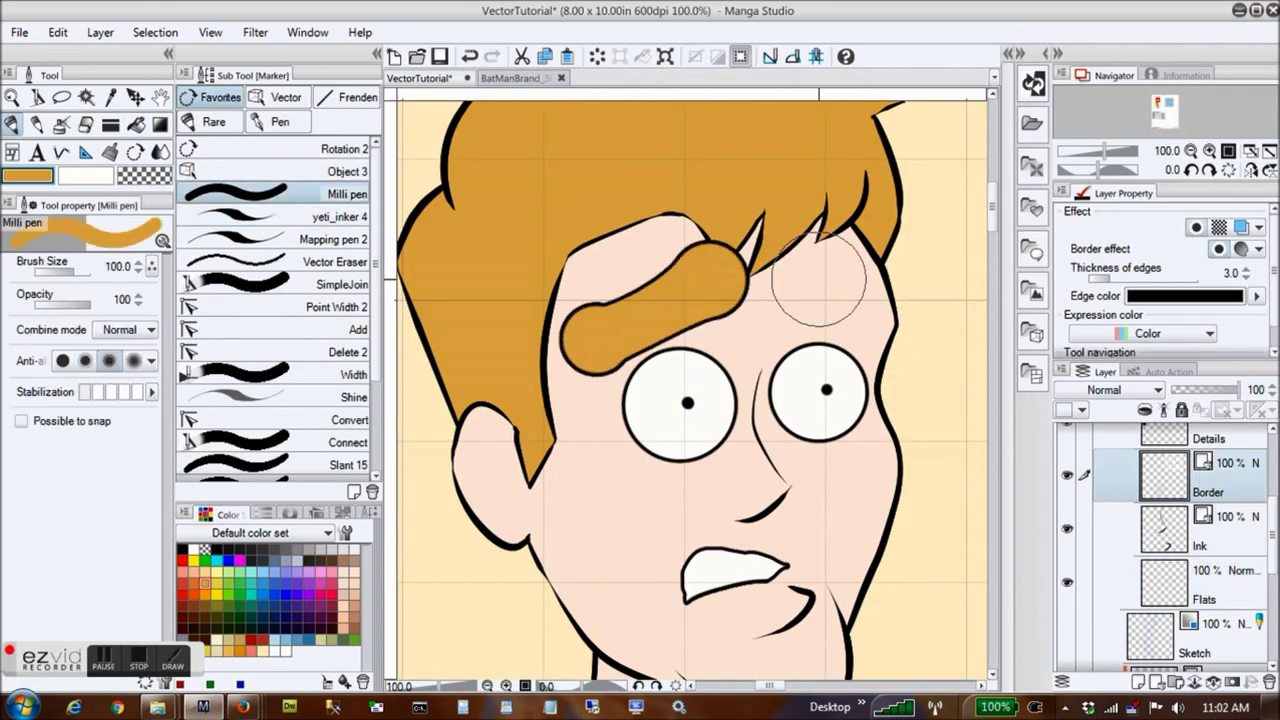
left_click_drag(819, 280, 830, 303)
key("ctrl+z")
key("ctrl+z")
left_click_drag(626, 322, 702, 298)
left_click_drag(792, 298, 864, 302)
Try pasting a copy of the window's outer frame on the Base folder's Border layer, and undo it
scroll(819, 300, "down", 4)
scroll(620, 400, "up", 3)
left_click(145, 176)
left_click_drag(786, 686, 806, 692)
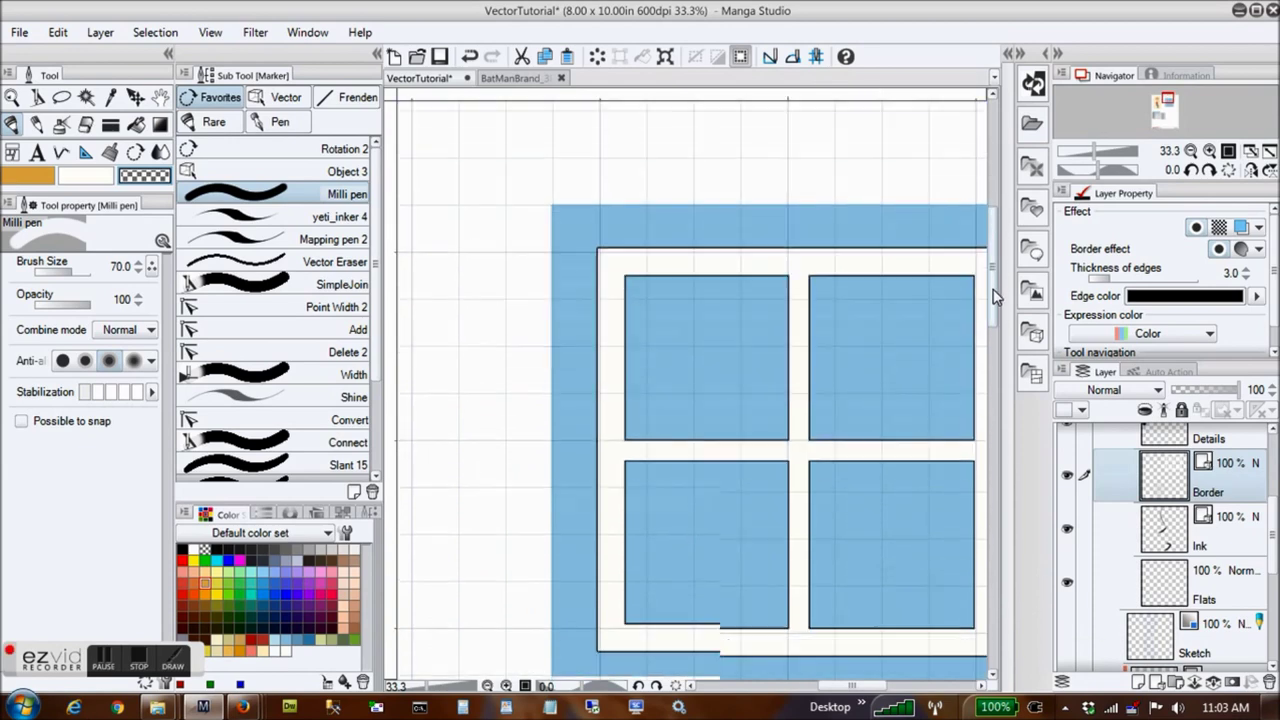
left_click_drag(996, 297, 996, 306)
left_click_drag(868, 687, 882, 688)
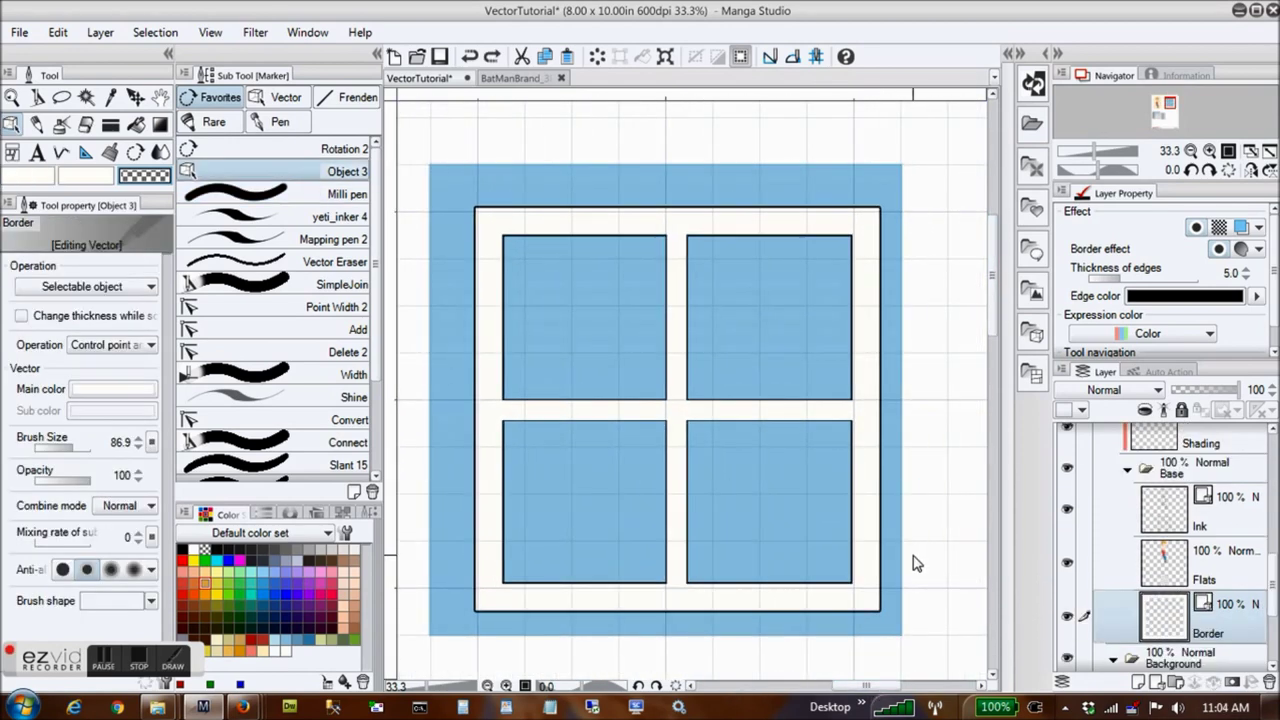
left_click(912, 563)
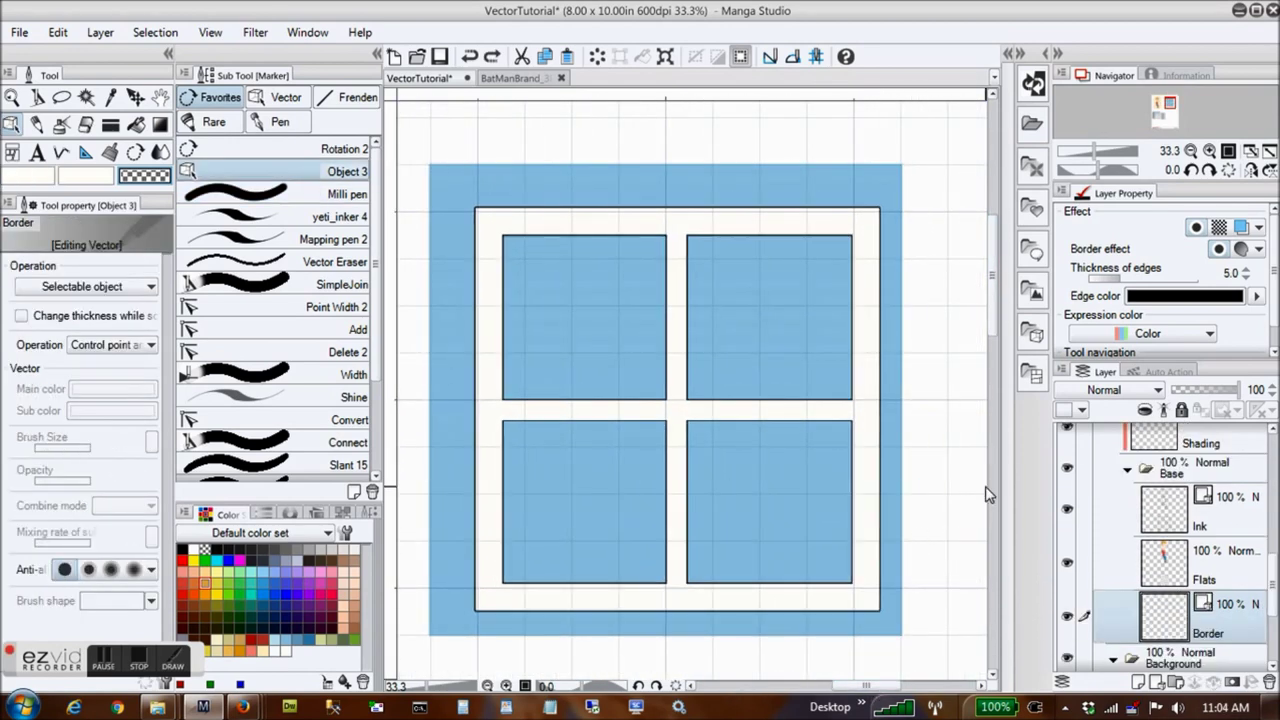
left_click_drag(928, 198, 500, 669)
key("ctrl+v")
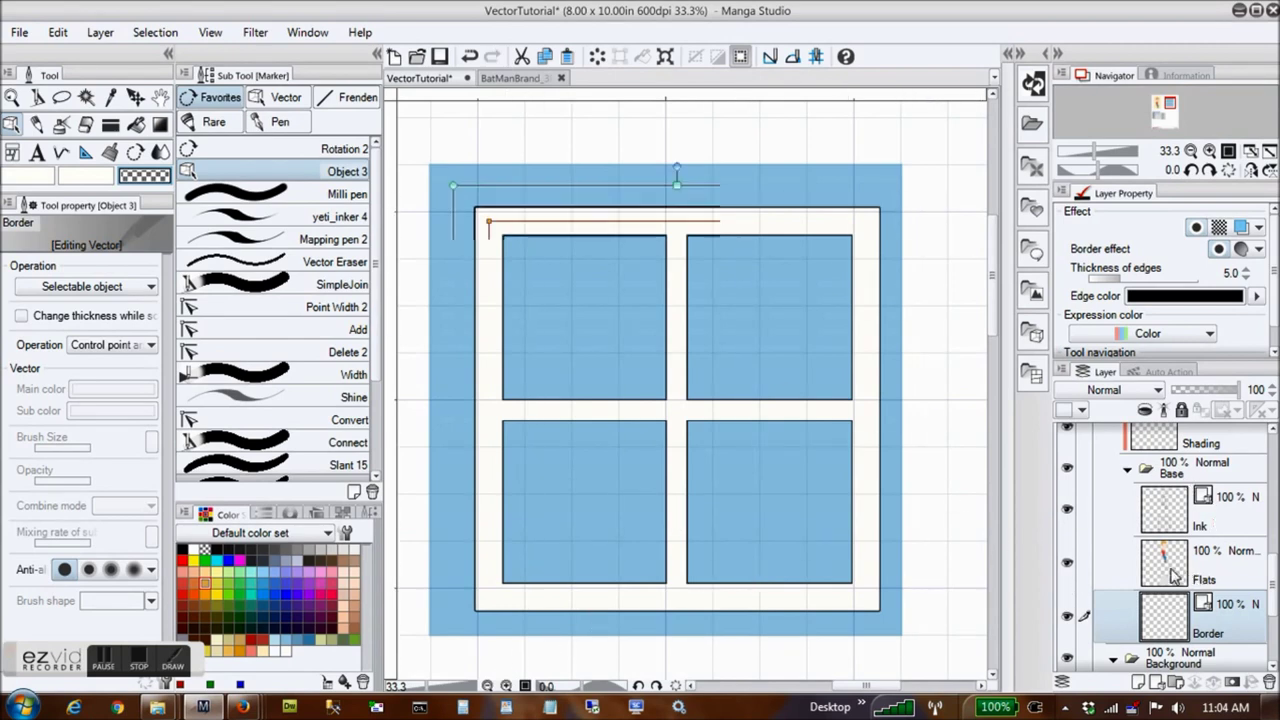
left_click_drag(960, 193, 530, 658)
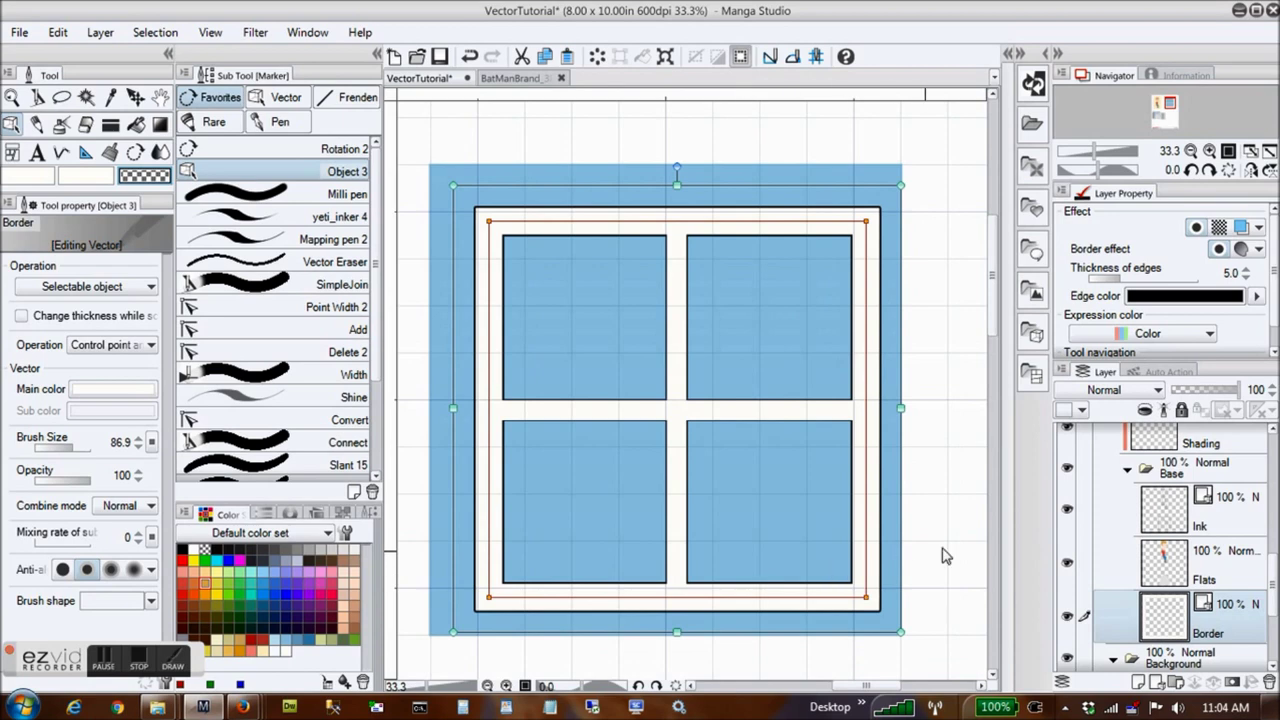
key("ctrl+z")
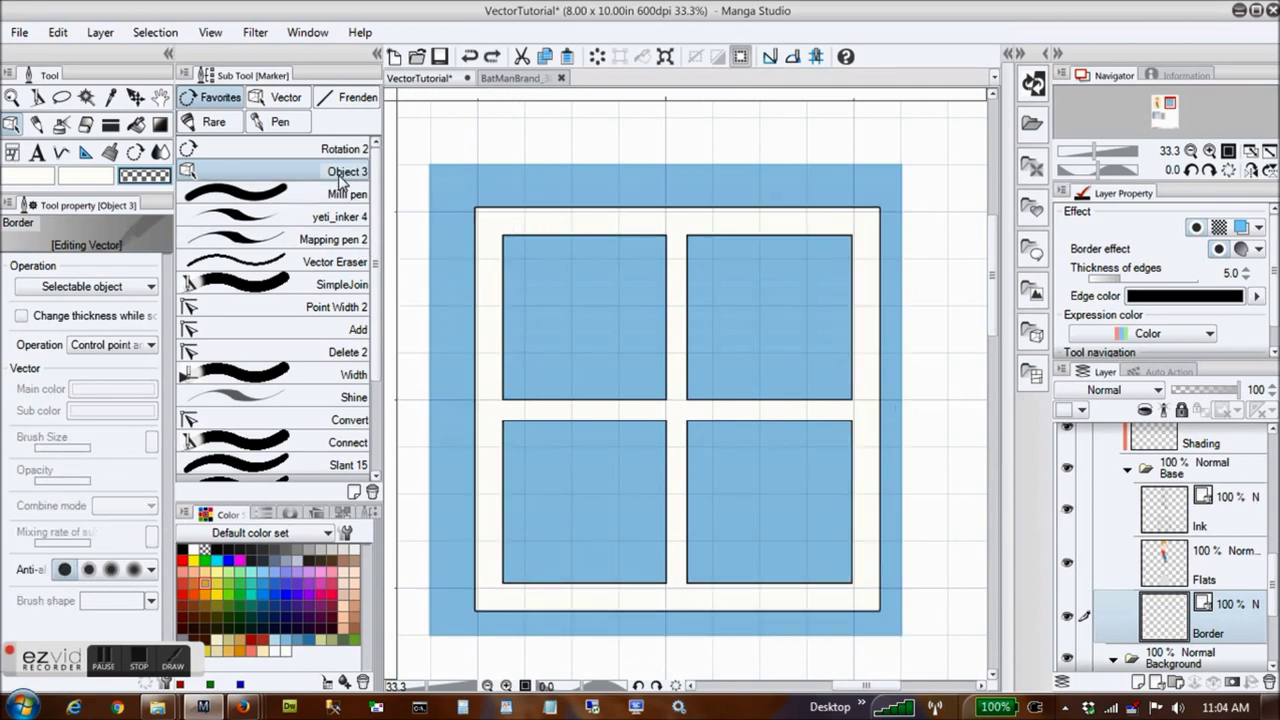
Copy the window's frame and crossbar lines from the Border layer with 3.0 edges and paste them onto the Base folder's Border layer
left_click(803, 223)
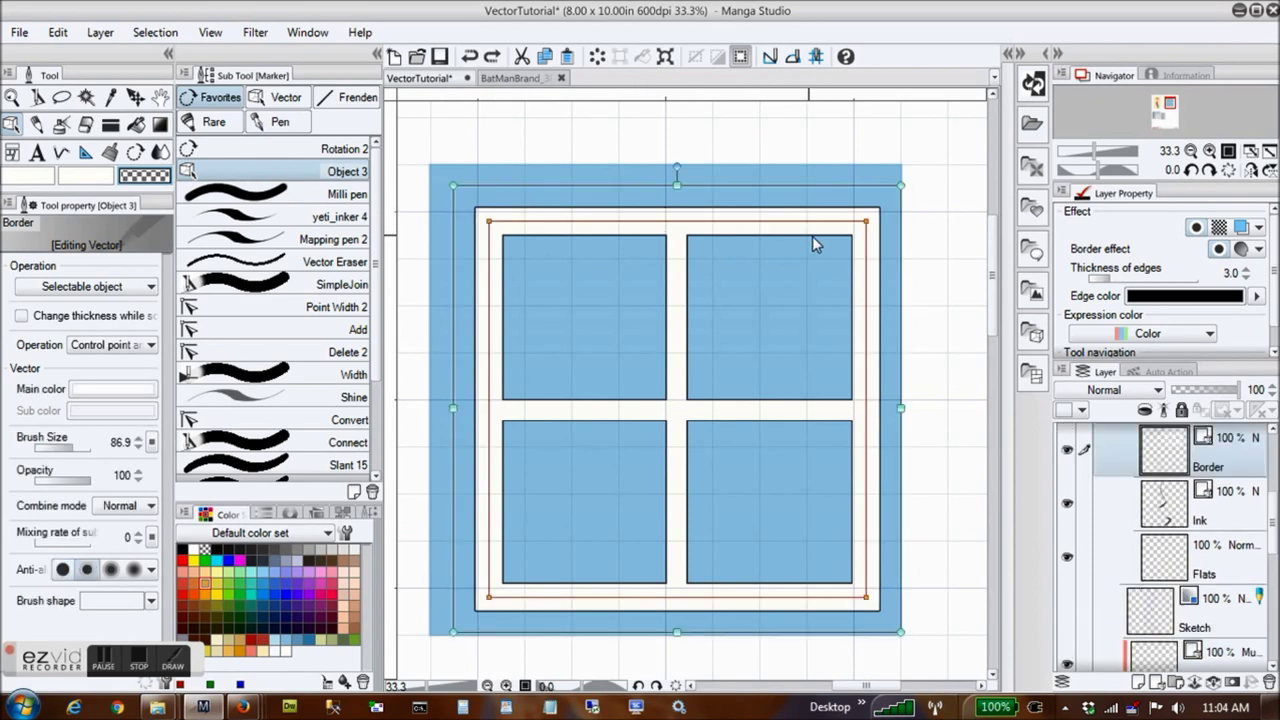
left_click_drag(938, 164, 572, 530)
key("ctrl+y")
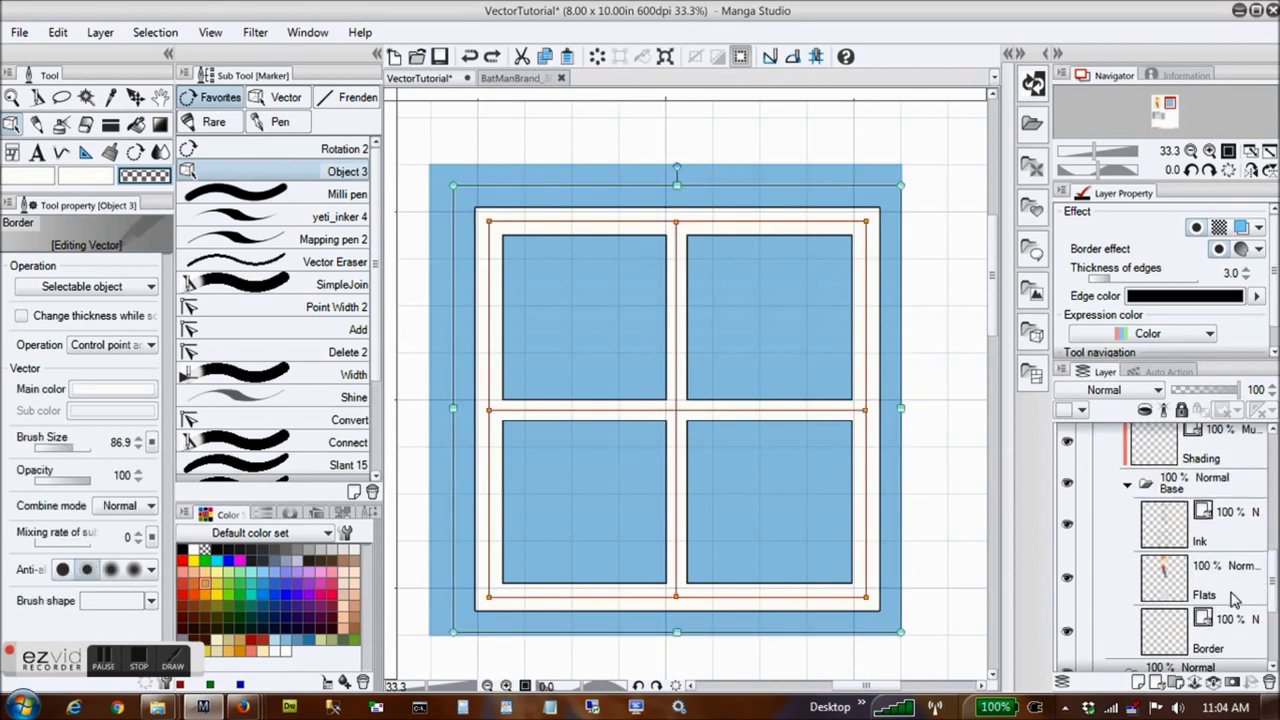
key("ctrl+y")
key("ctrl+y")
key("ctrl+y")
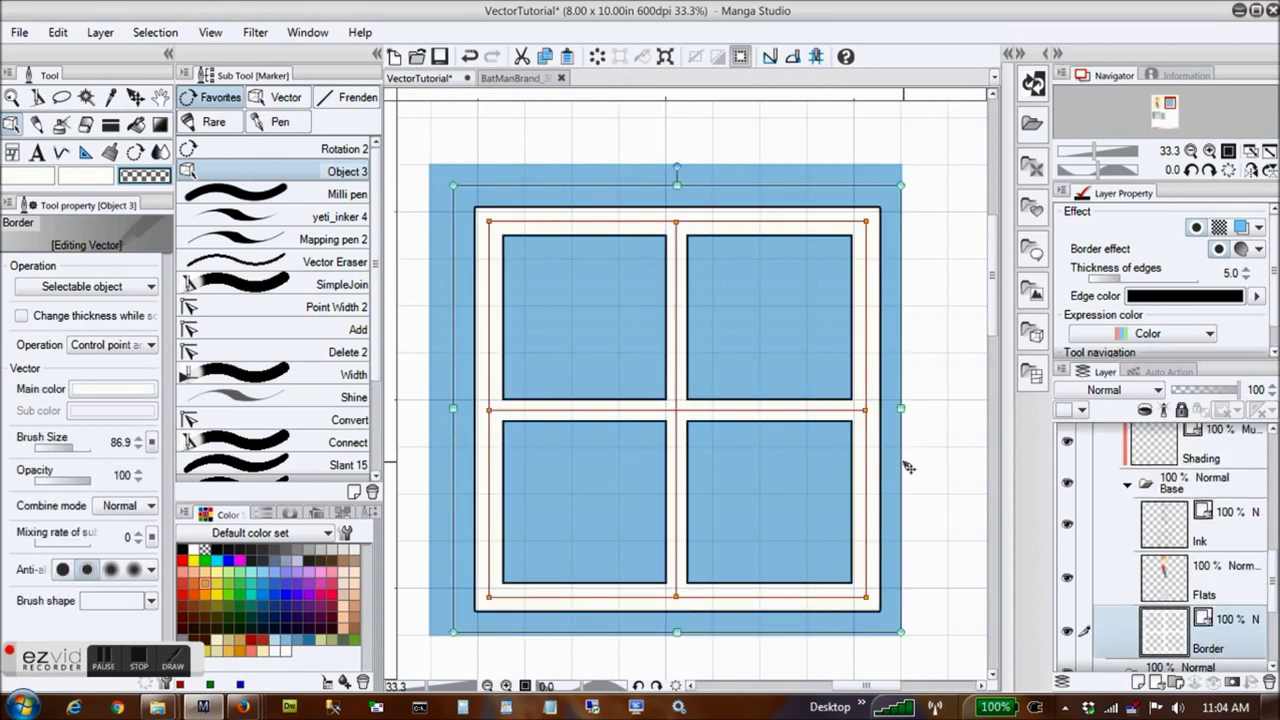
Shift the pasted window lines slightly up and left, and trim their overhang with a transparent polyline along the frame's left and top edges
left_click_drag(904, 462, 895, 456)
left_click(61, 152)
left_click(470, 625)
left_click(469, 202)
double_click(874, 201)
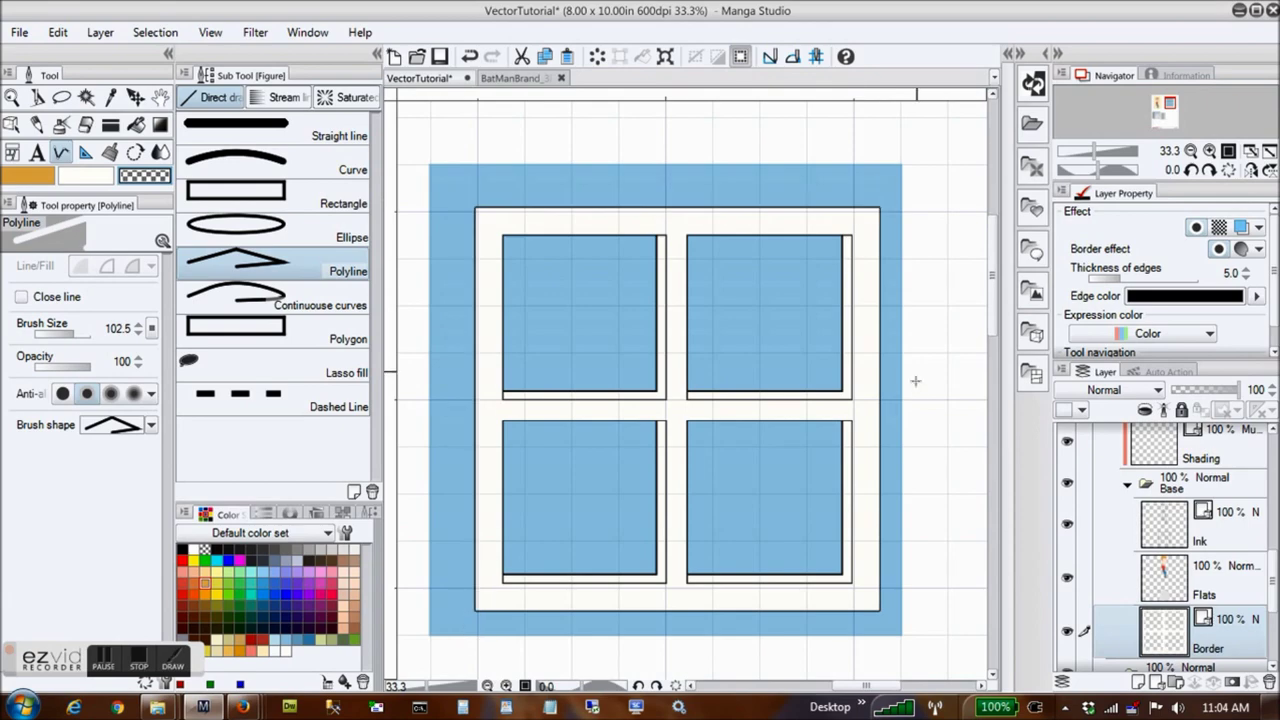
Hide the Base folder's Flats layer to expose the building photo, and select the Ink layer for the Straight line tool
scroll(915, 381, "down", 3)
left_click_drag(996, 333, 996, 420)
left_click(12, 97)
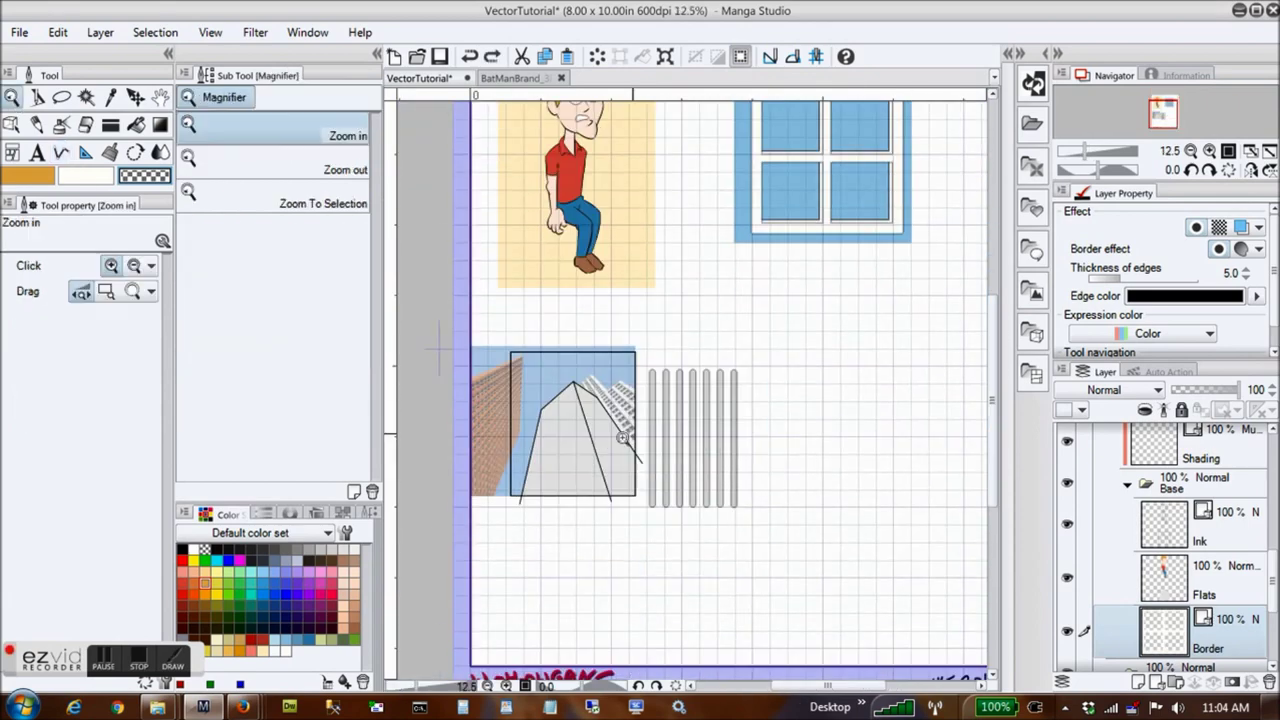
left_click_drag(590, 439, 688, 551)
left_click_drag(827, 687, 824, 691)
left_click(38, 97)
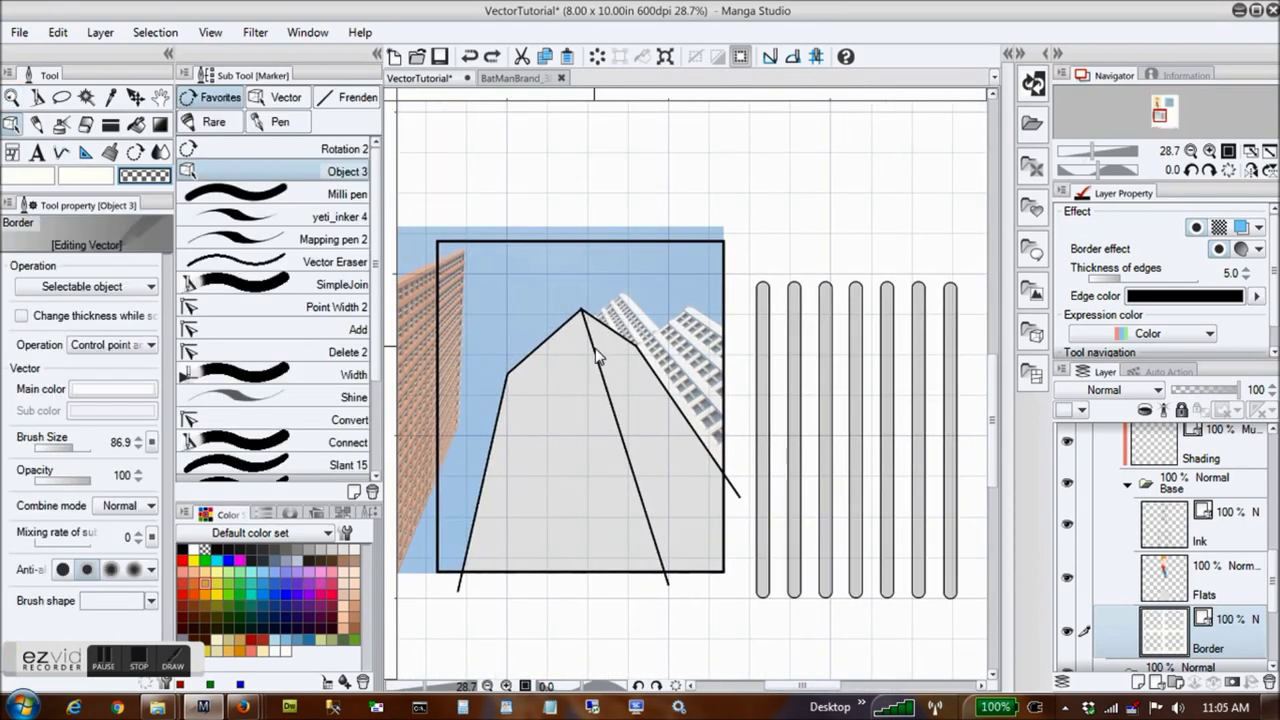
left_click(597, 357)
left_click(110, 125)
left_click(61, 152)
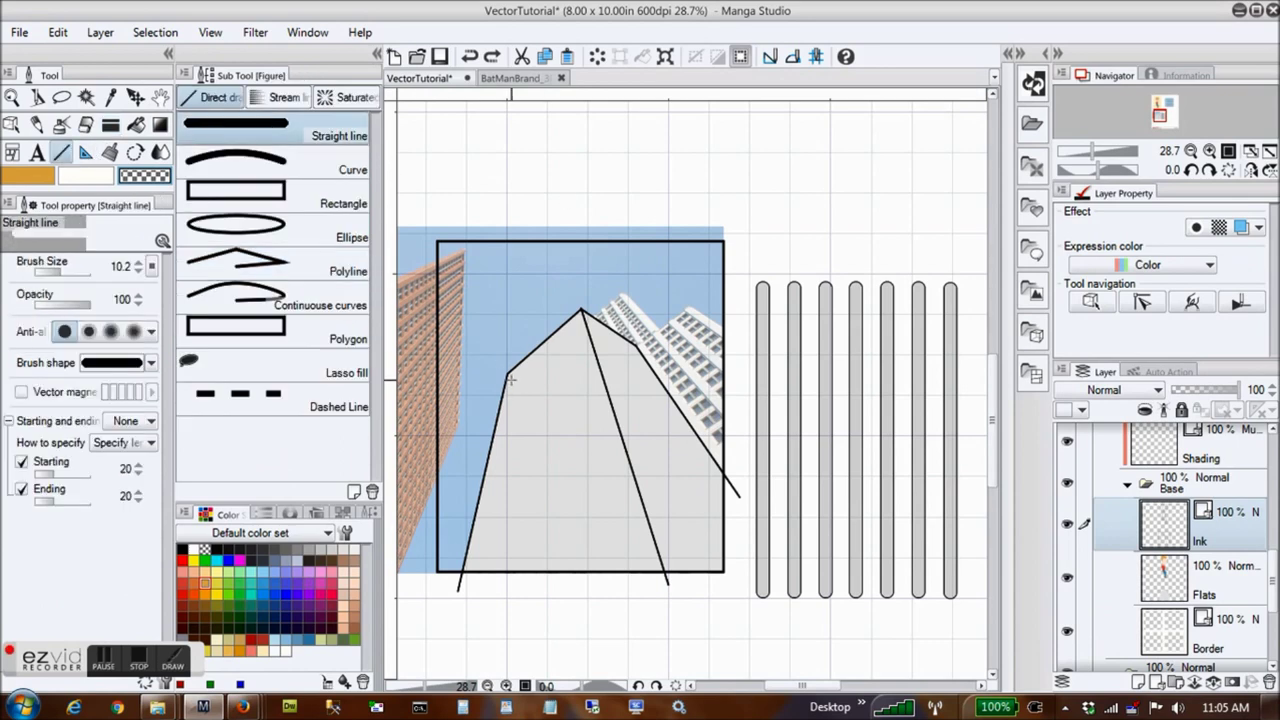
mouse_move(1273, 584)
left_mouse_down()
mouse_move(1273, 626)
mouse_move(1273, 584)
left_mouse_up()
left_click(1202, 552)
left_click(1065, 556)
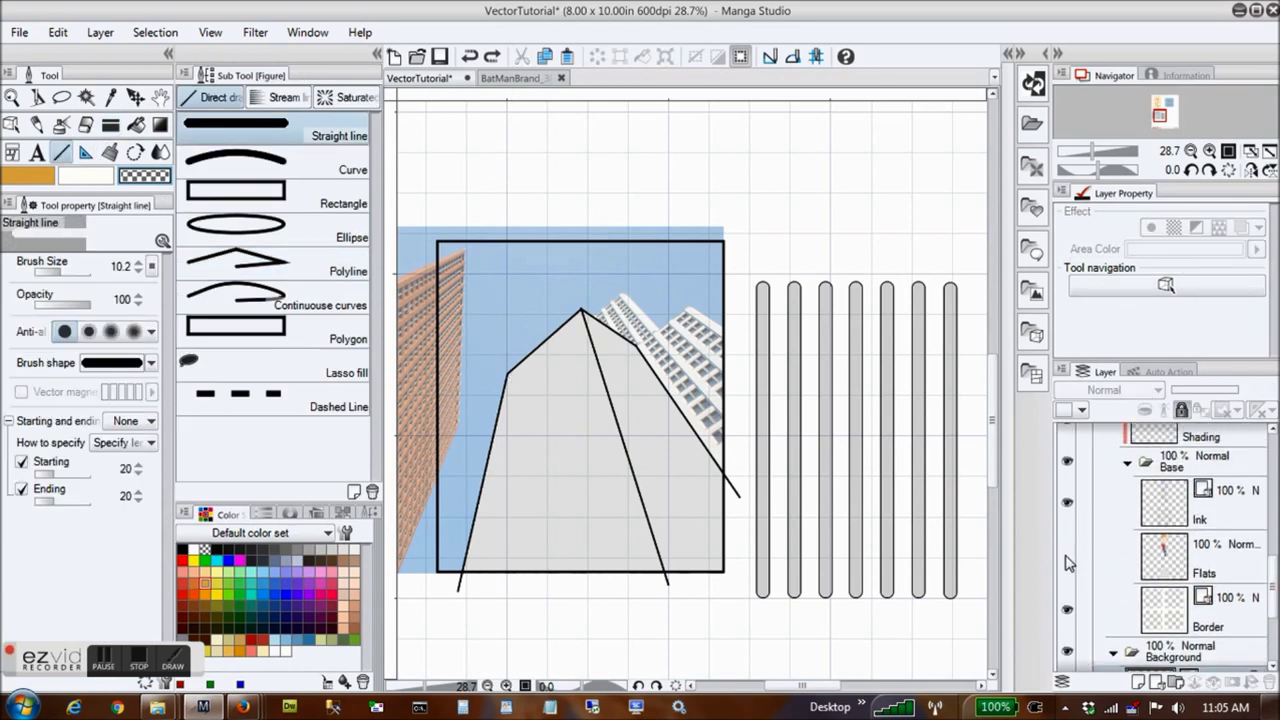
left_click(1202, 505)
Draw black straight lines at brush size 5.0 along the window rows and down the window columns of the building's left face
left_click(182, 550)
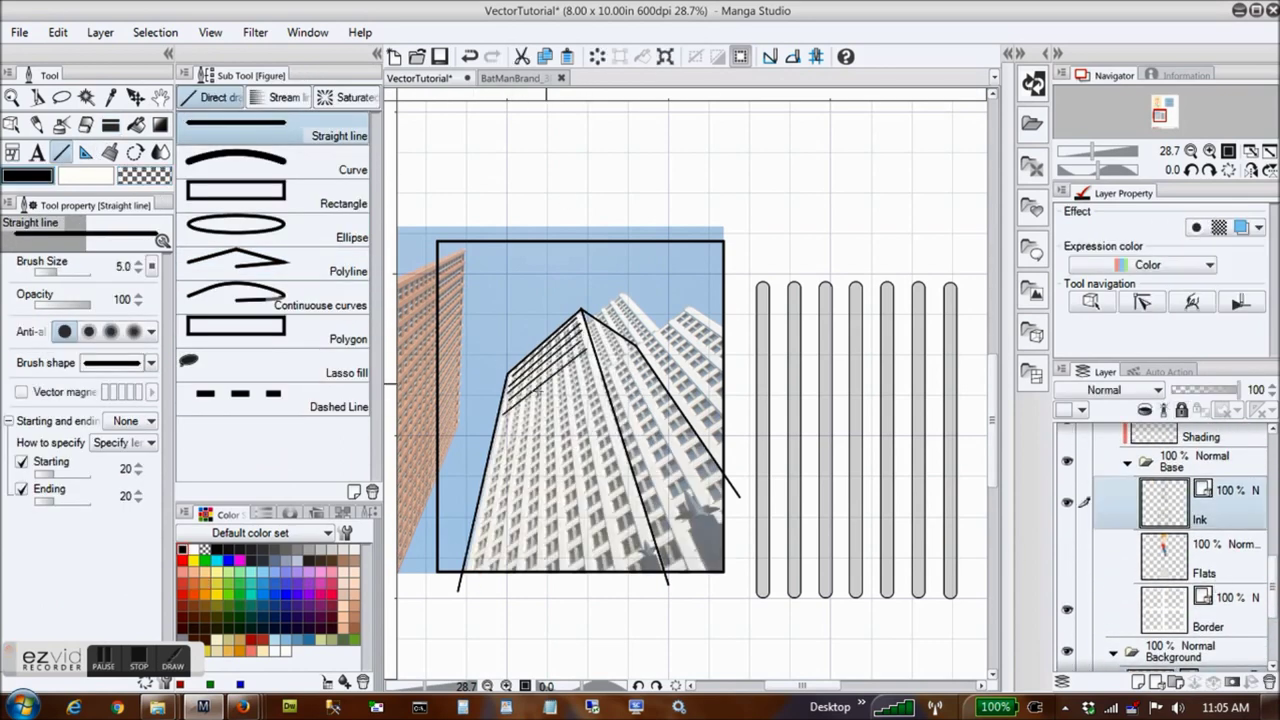
left_click_drag(571, 321, 634, 590)
mouse_move(567, 323)
left_mouse_down()
mouse_move(620, 600)
mouse_move(601, 596)
left_mouse_up()
mouse_move(560, 331)
left_mouse_down()
mouse_move(587, 592)
mouse_move(573, 597)
left_mouse_up()
left_click_drag(553, 338, 560, 601)
mouse_move(550, 340)
left_mouse_down()
mouse_move(548, 591)
mouse_move(535, 595)
left_mouse_up()
Erase the line pieces between the windows on the building's left face with the Vector Eraser, leaving separate window outlines near the roof corner
left_click_drag(558, 392, 680, 388)
key("e")
left_click_drag(611, 161, 638, 290)
left_click_drag(648, 158, 508, 262)
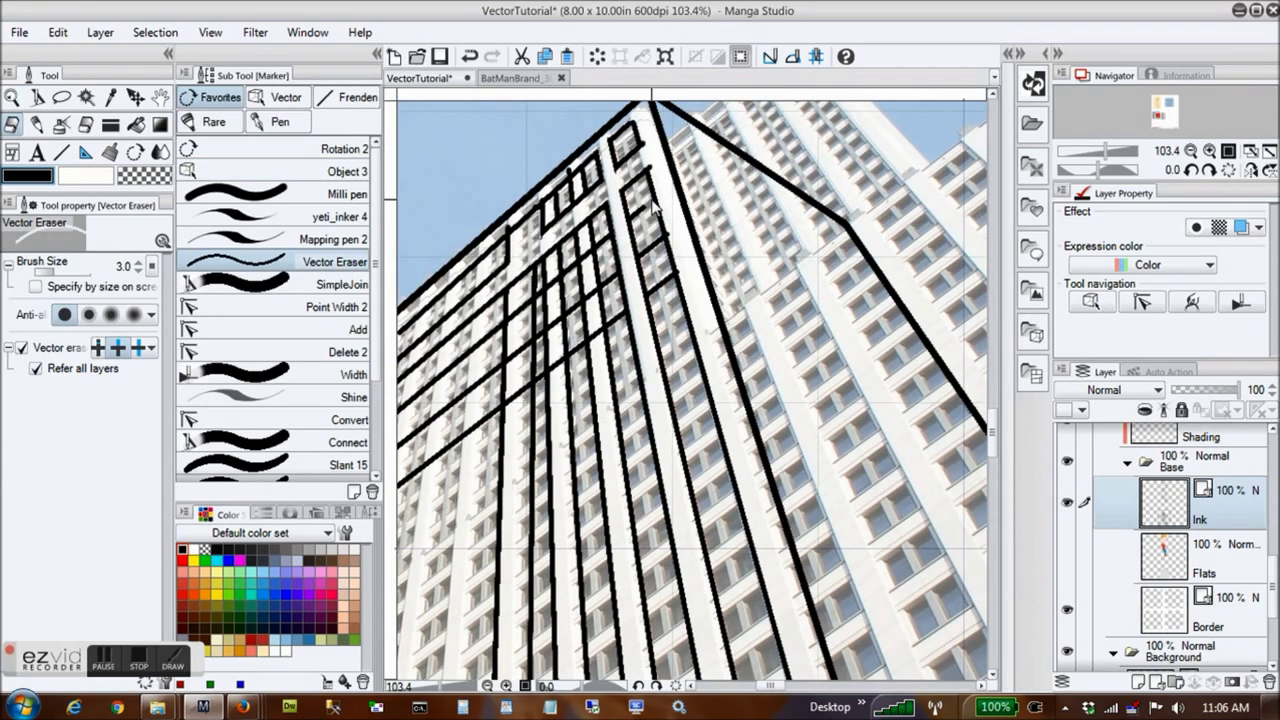
key("ctrl+z")
mouse_move(657, 220)
left_mouse_down()
mouse_move(545, 310)
mouse_move(662, 194)
left_mouse_up()
key("o")
key("e")
left_click_drag(550, 308, 532, 320)
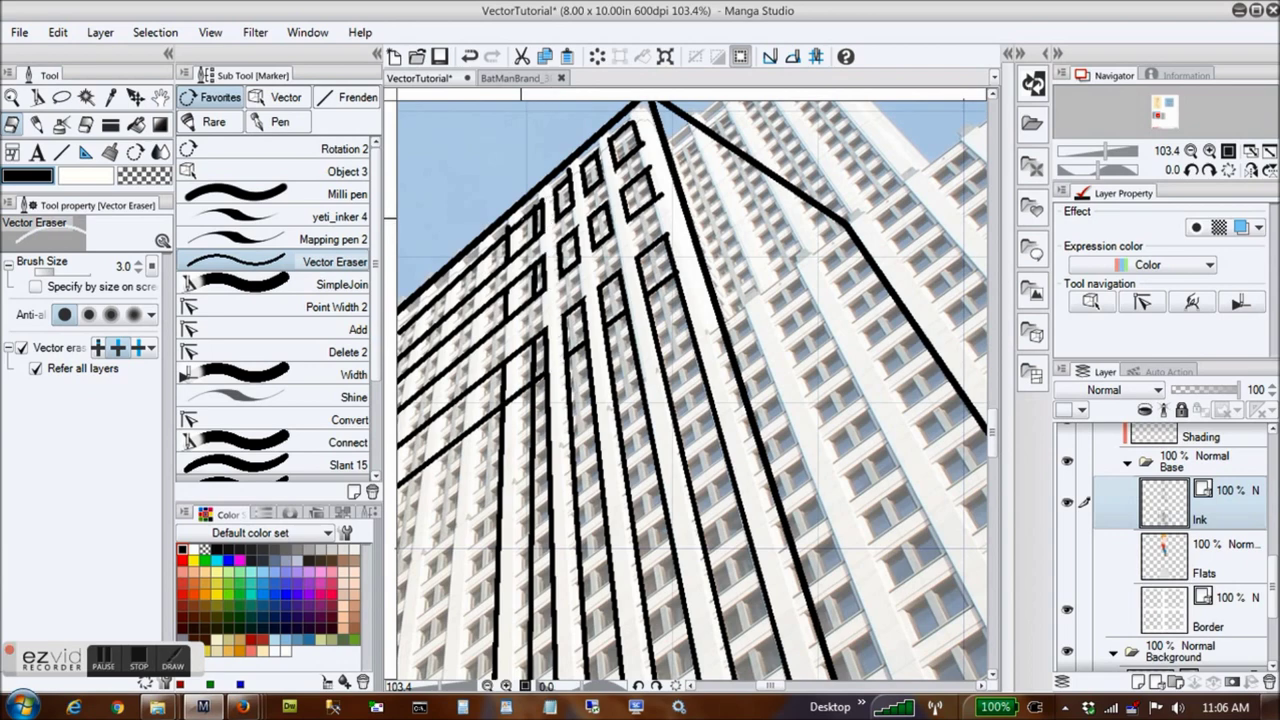
left_click_drag(521, 218, 518, 394)
left_click_drag(528, 450, 735, 440)
Select the Base folder's Flats layer and show it again over the building photo
key("g")
left_click(1205, 572)
left_click(1067, 556)
left_click(620, 450)
left_click(850, 430)
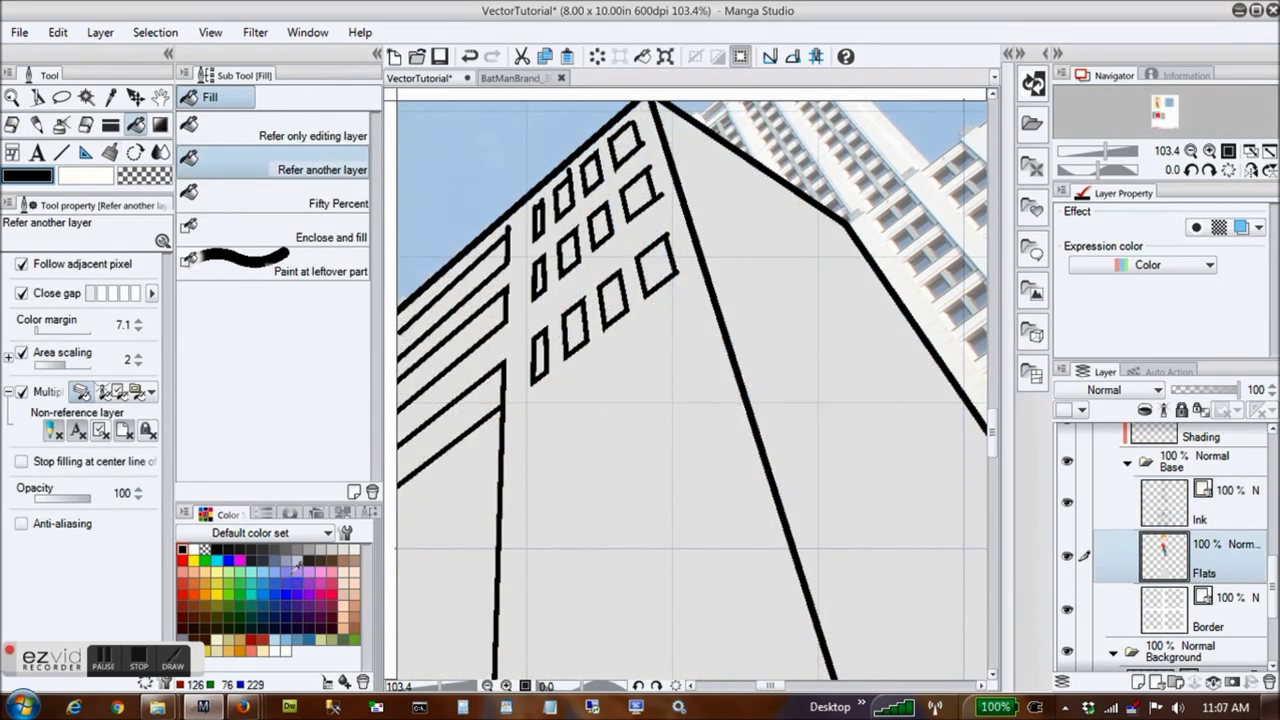
Fill the outlined building windows with blue on the Details folder's Flats layer, using the fill that refers to other layers
left_click(297, 639)
scroll(1180, 540, "up", 3)
left_click(1215, 462)
left_click(640, 195)
left_click(625, 143)
left_click(655, 265)
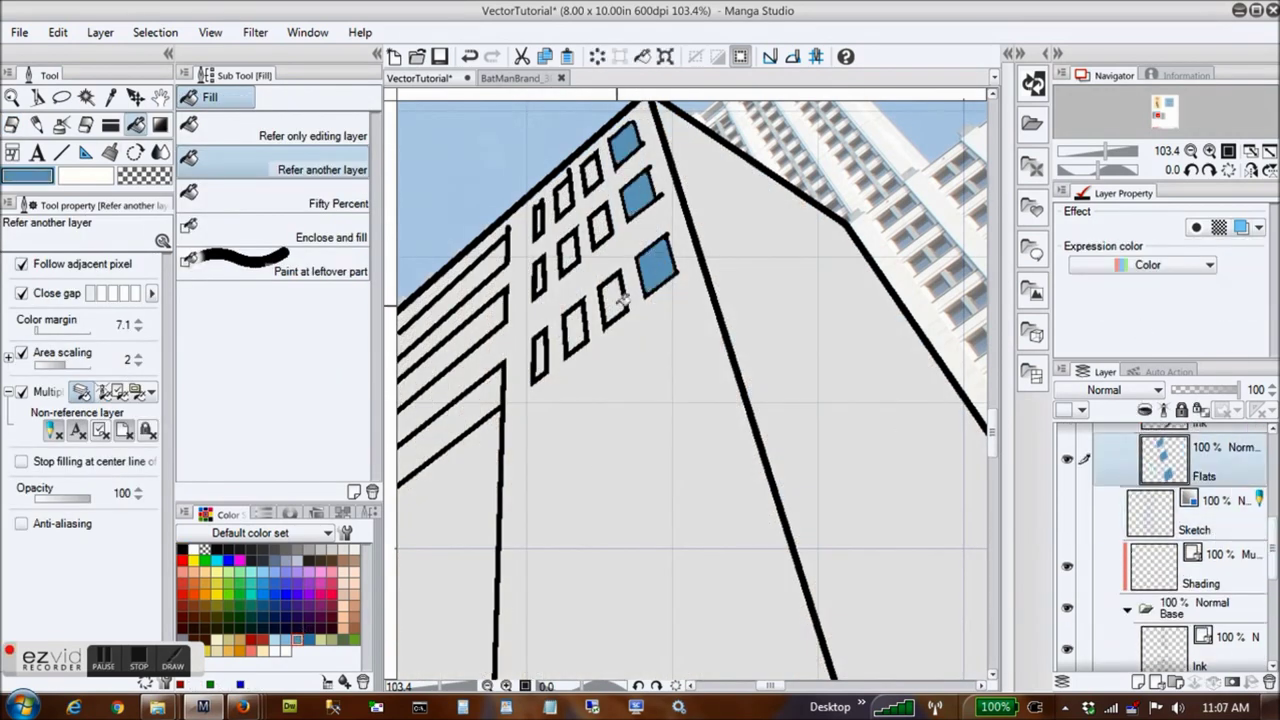
left_click(616, 299)
left_click(602, 227)
left_click(569, 252)
left_click(565, 198)
left_click(576, 329)
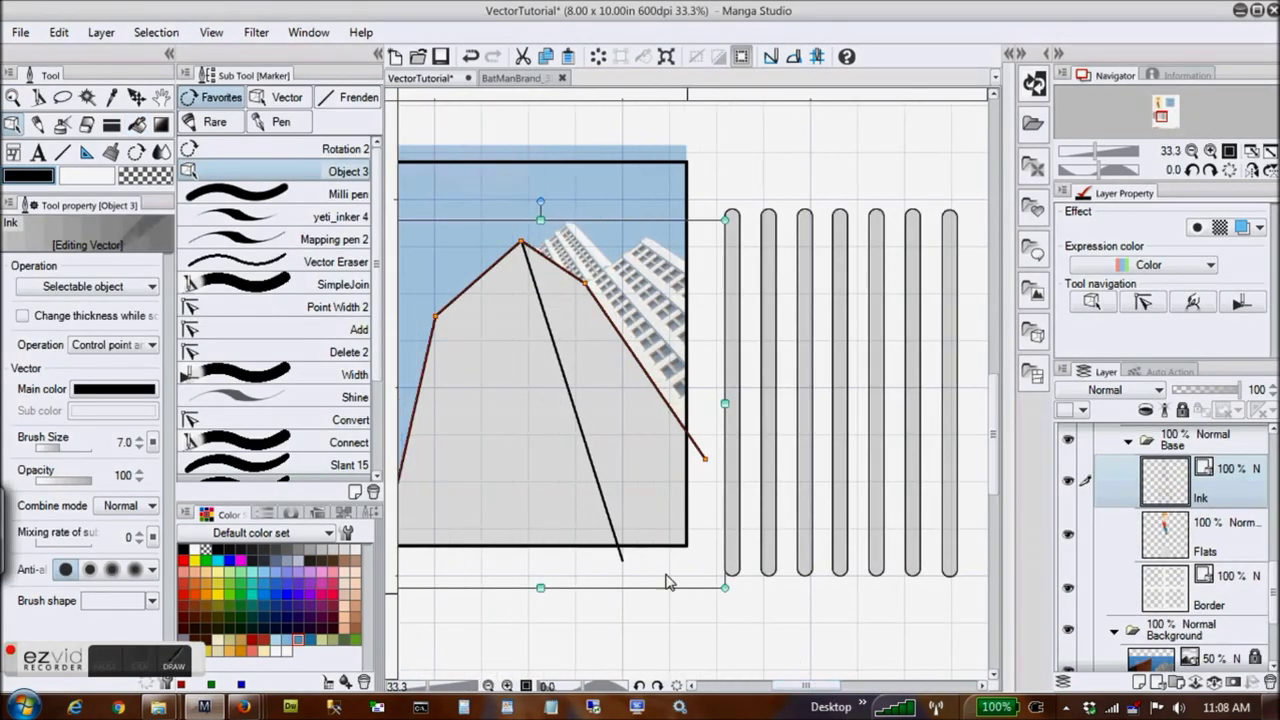
Duplicate the seven vertical gray bars beside the building on the Details folder's Border layer, and rotate the copies to horizontal
left_click(952, 265)
scroll(743, 150, "right", 2)
left_click_drag(651, 157, 900, 607)
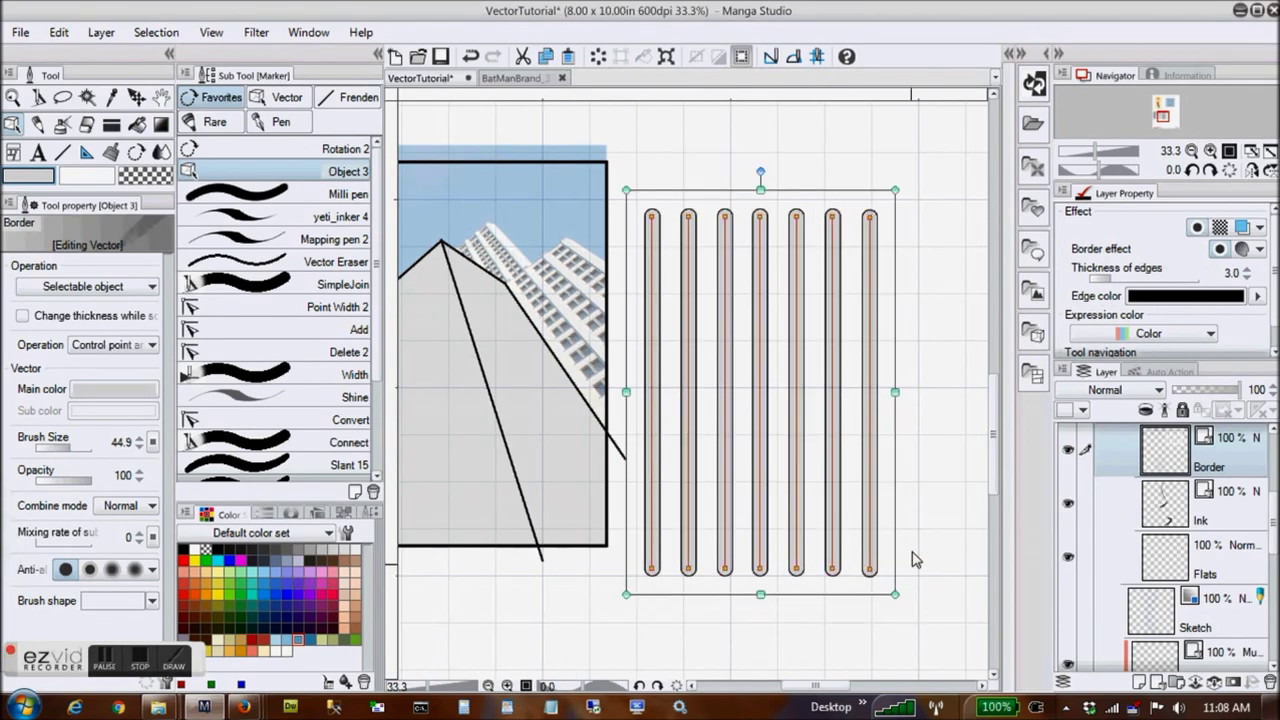
left_click_drag(896, 533, 930, 533)
left_click_drag(795, 173, 600, 396)
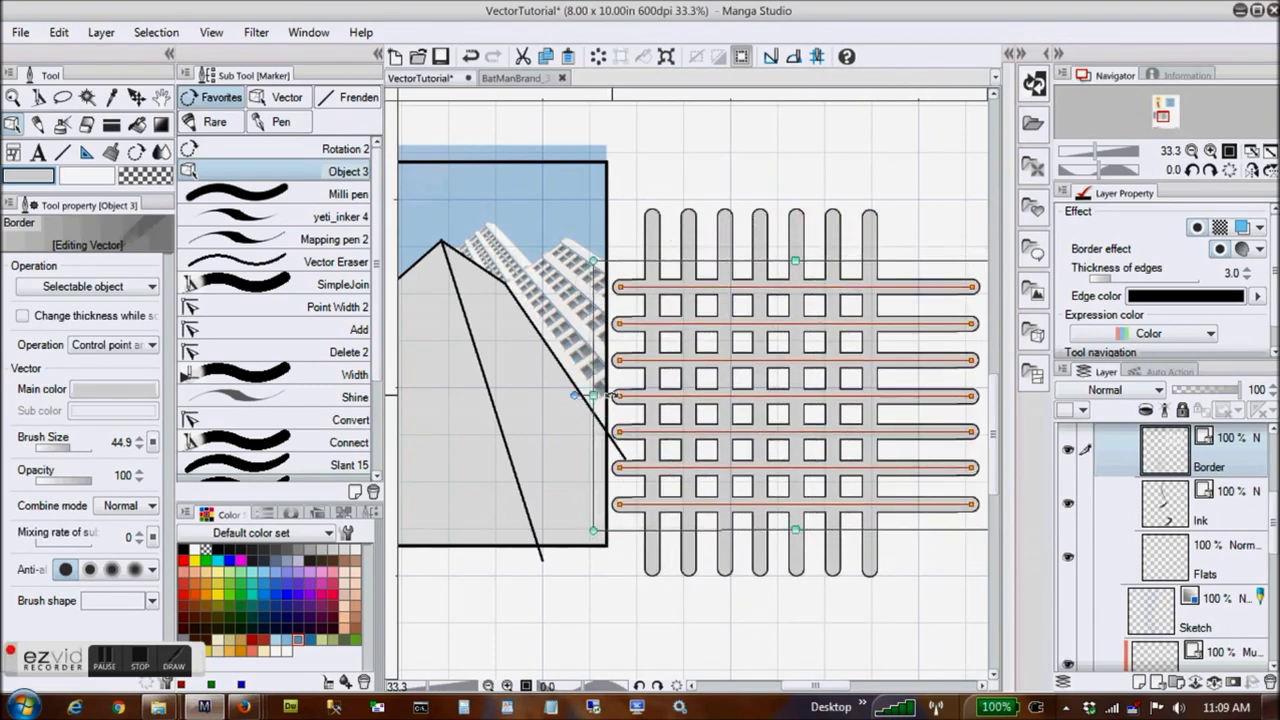
Move the horizontal bars up to the top of the vertical bars and shorten them to the same overall width
left_click_drag(612, 396, 641, 323)
left_click_drag(960, 400, 864, 401)
left_click_drag(934, 323, 786, 323)
left_click_drag(537, 325, 532, 325)
Copy and paste the horizontal bars, and move the copy down to extend the grid over the lower part of the vertical bars
key("ctrl+c")
key("ctrl+v")
left_click_drag(800, 400, 800, 508)
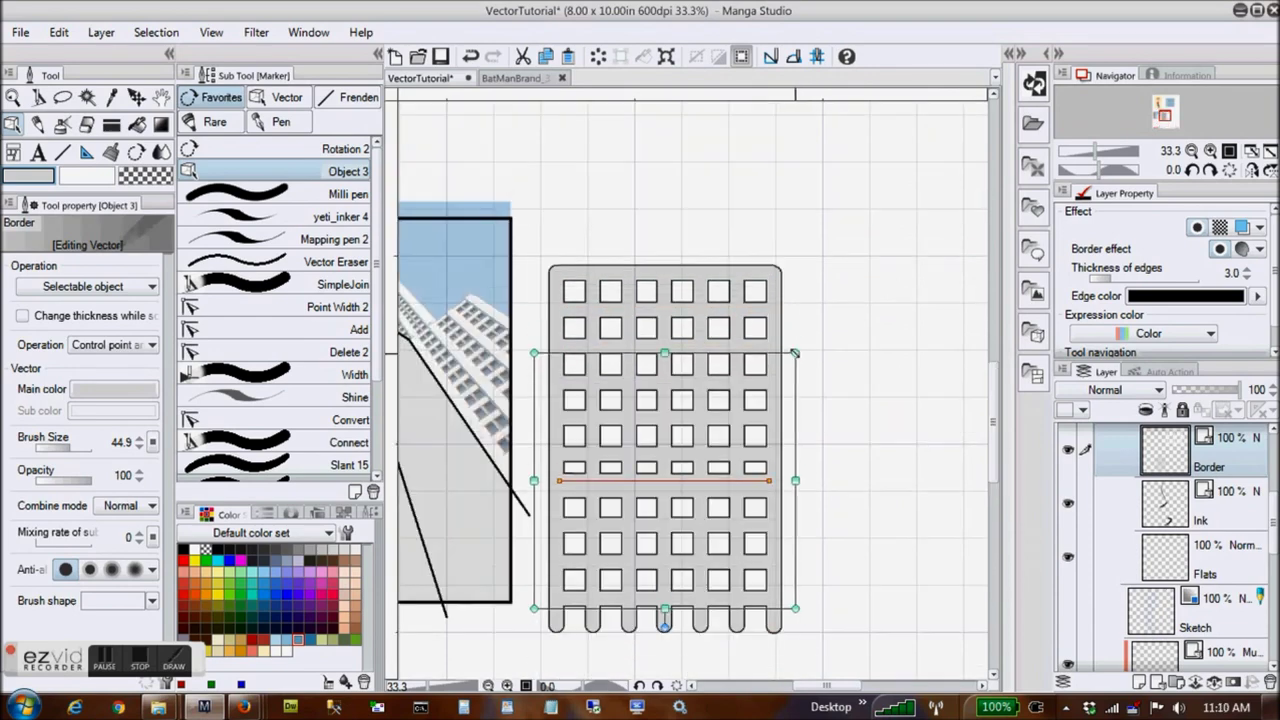
Undo the last bar adjustment, place the extra bar at the grid's top edge, and change its combine mode to trim the rounded ends
key("ctrl+z")
left_click_drag(684, 634, 665, 263)
left_click(127, 506)
left_click(120, 640)
left_click(825, 389)
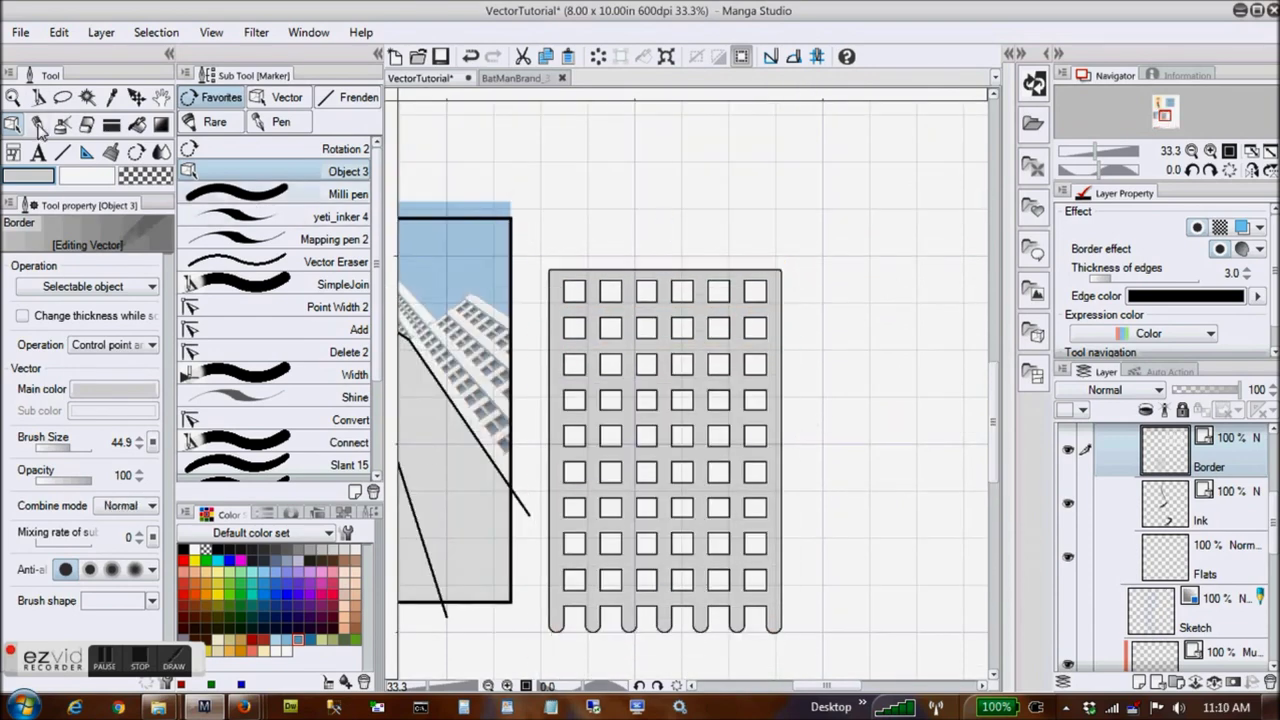
Enclose the whole grid of bars in a rectangular selection, and move it over the gray building in a free transform
left_click(62, 97)
left_click(322, 135)
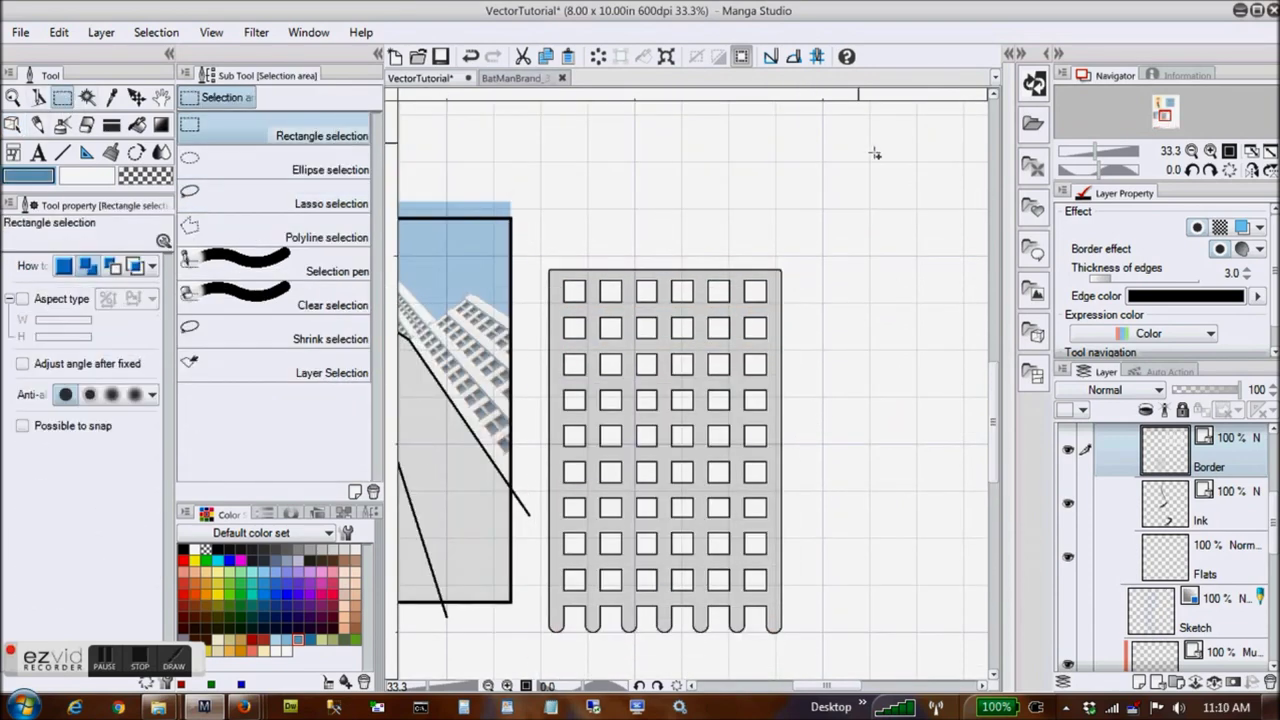
left_click_drag(902, 187, 503, 667)
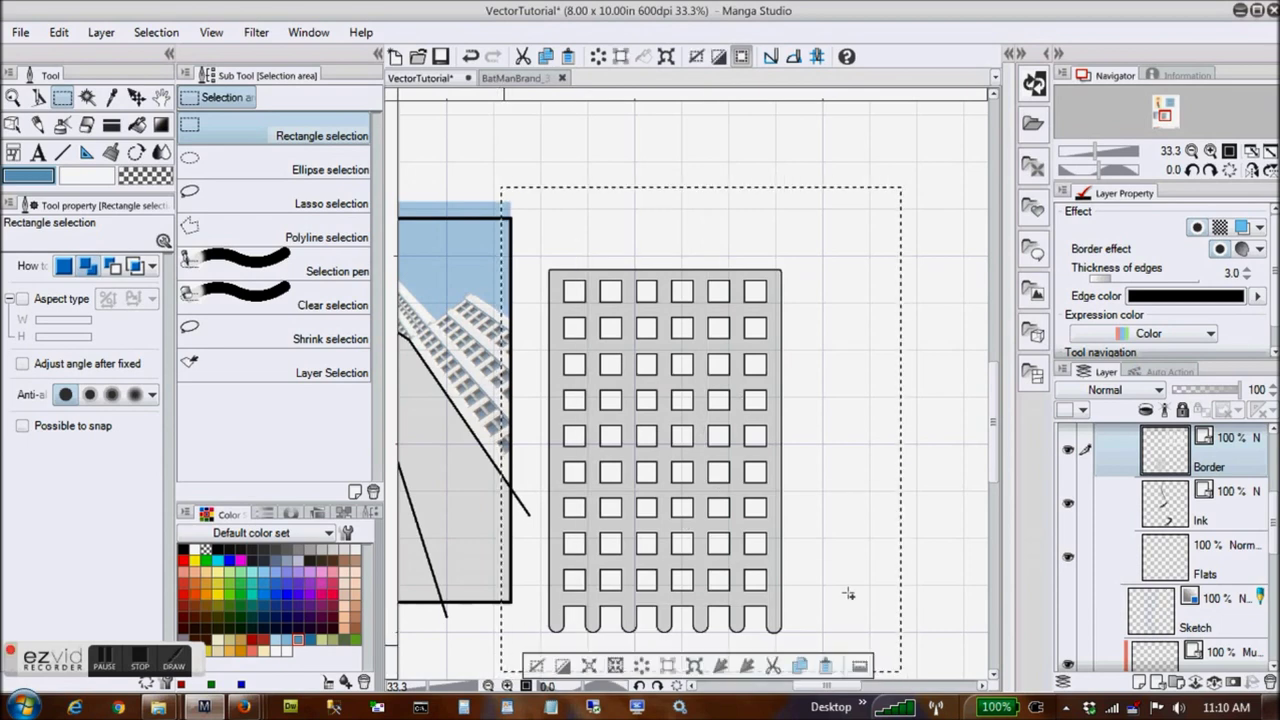
left_click_drag(851, 689, 838, 689)
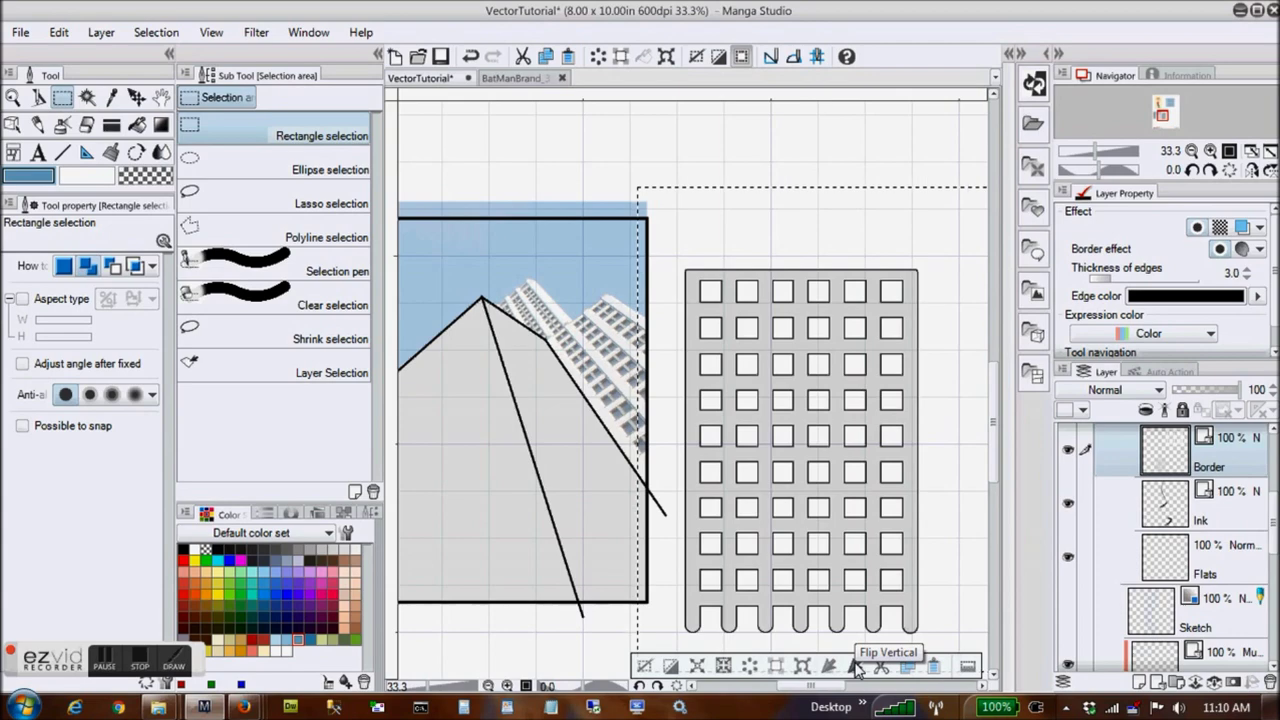
left_click(858, 667)
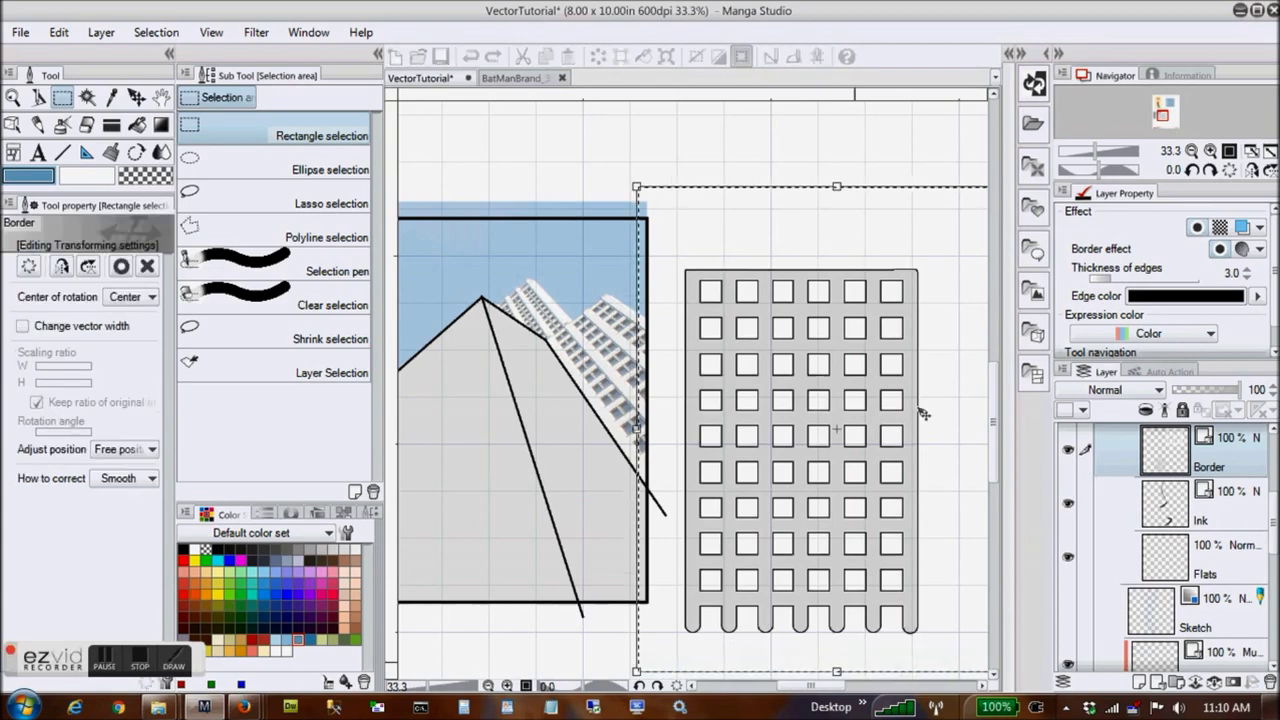
left_click_drag(936, 468, 642, 447)
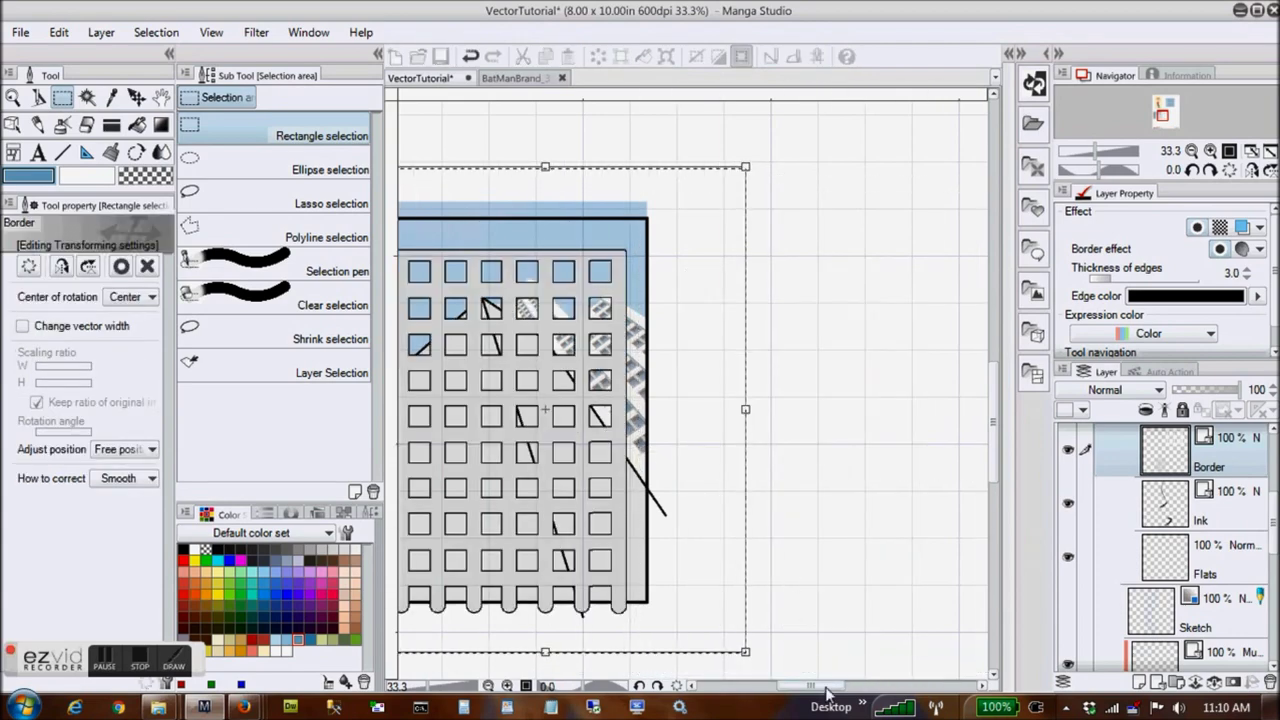
left_click_drag(826, 687, 800, 689)
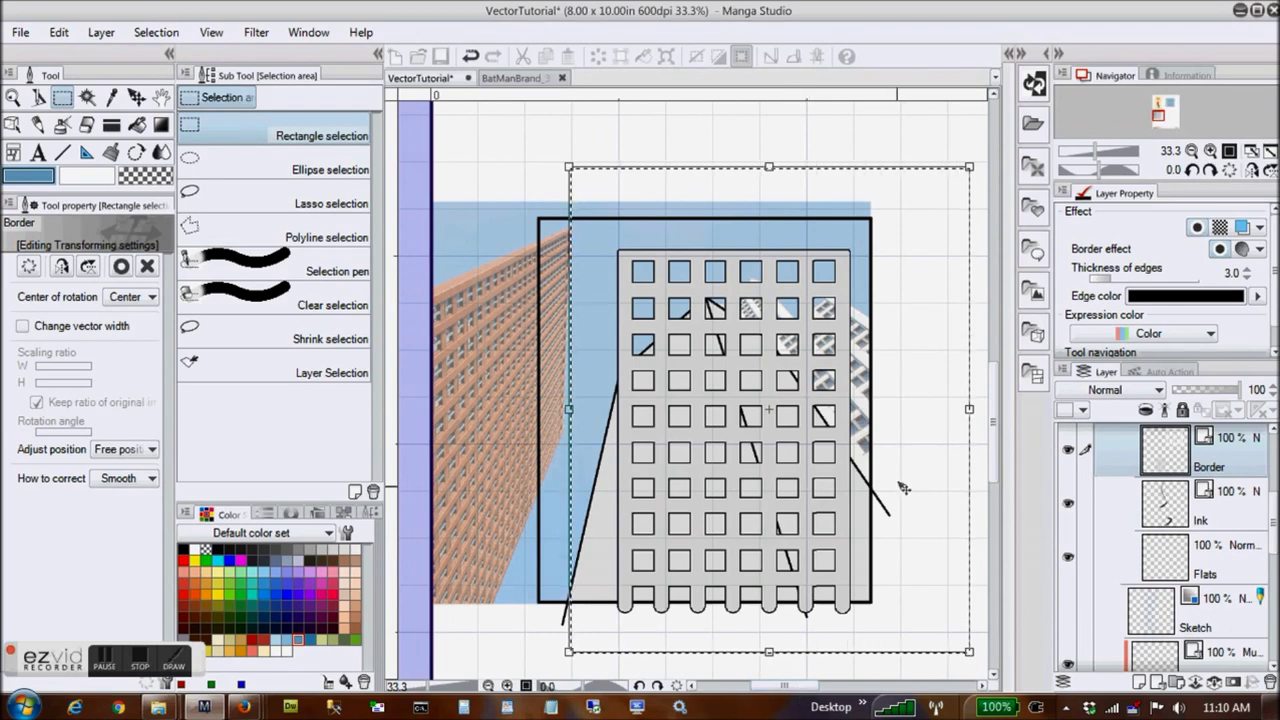
Distort the four corners of the window grid to match the perspective of the building's left face, and choose the Point Width 2 tool
left_click_drag(969, 167, 889, 208)
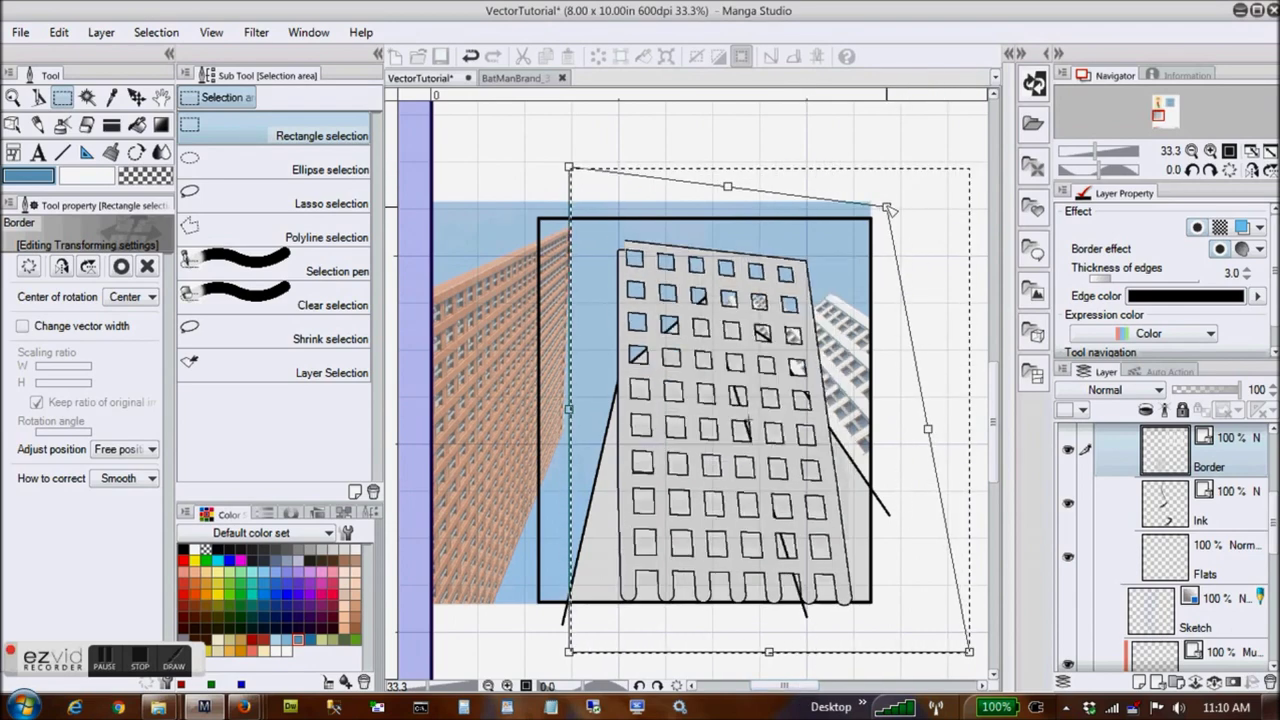
left_click_drag(568, 167, 594, 260)
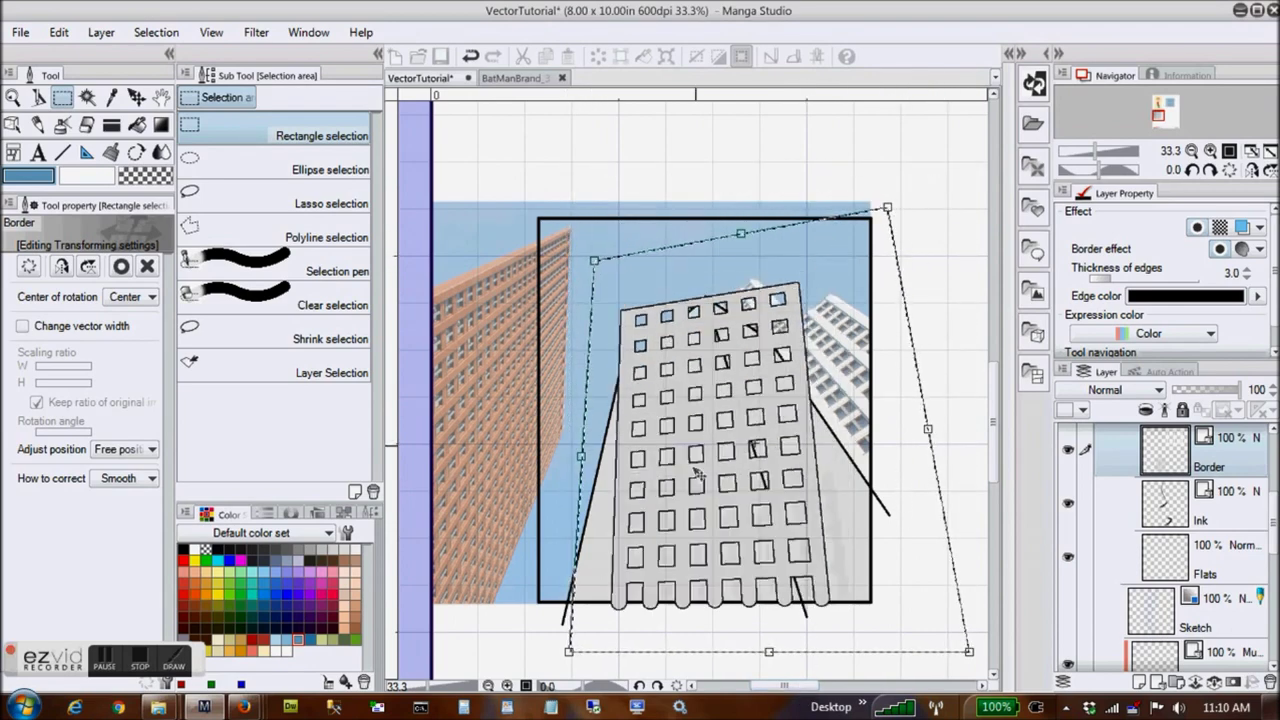
left_click_drag(568, 651, 527, 670)
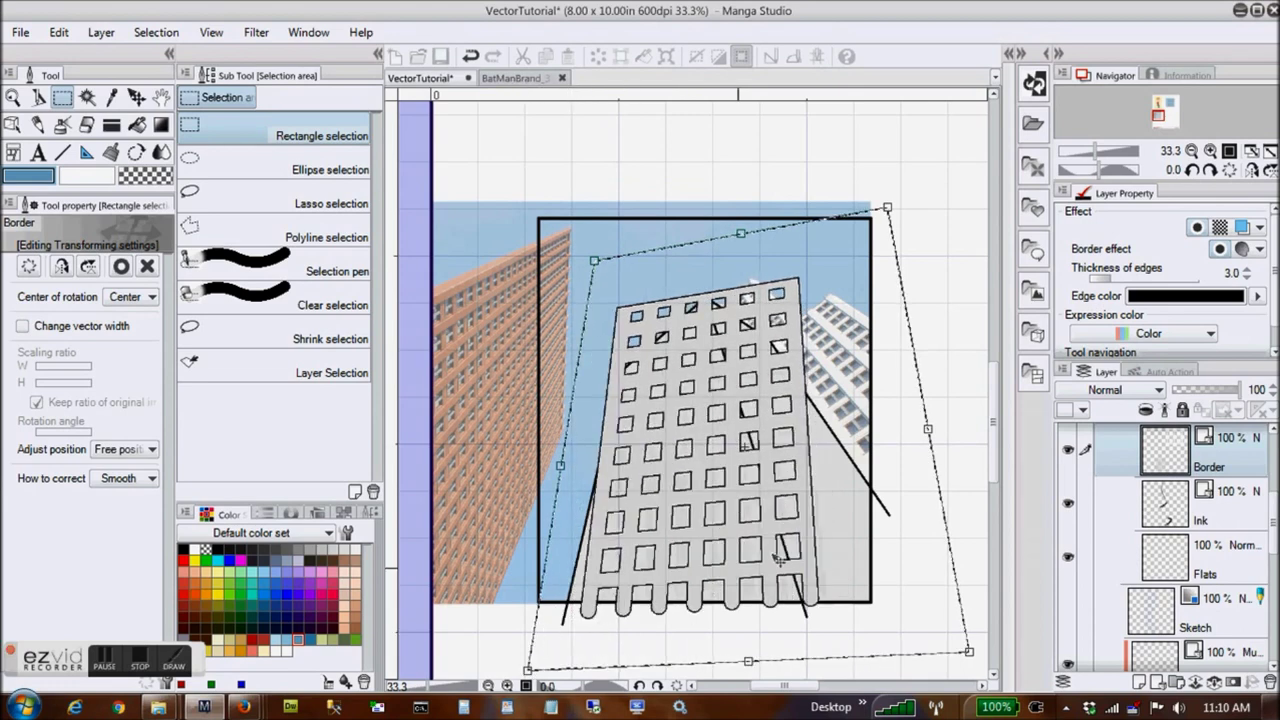
left_click_drag(968, 651, 948, 668)
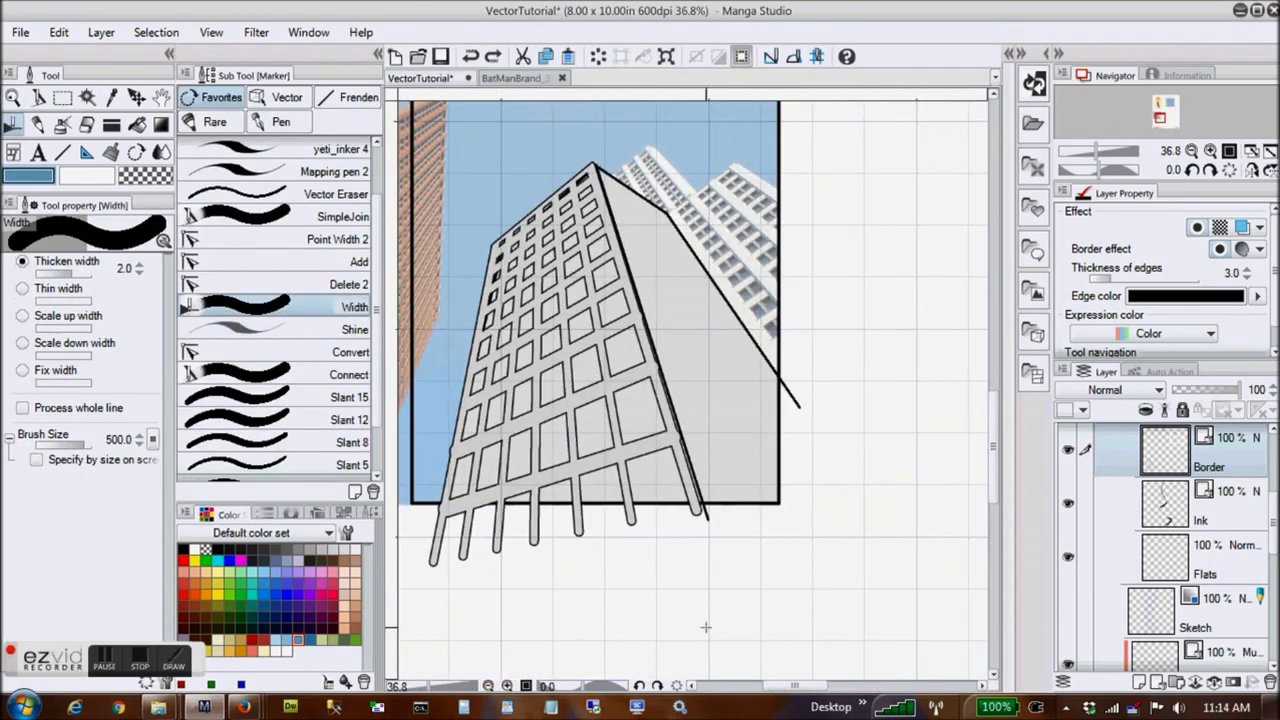
left_click(300, 239)
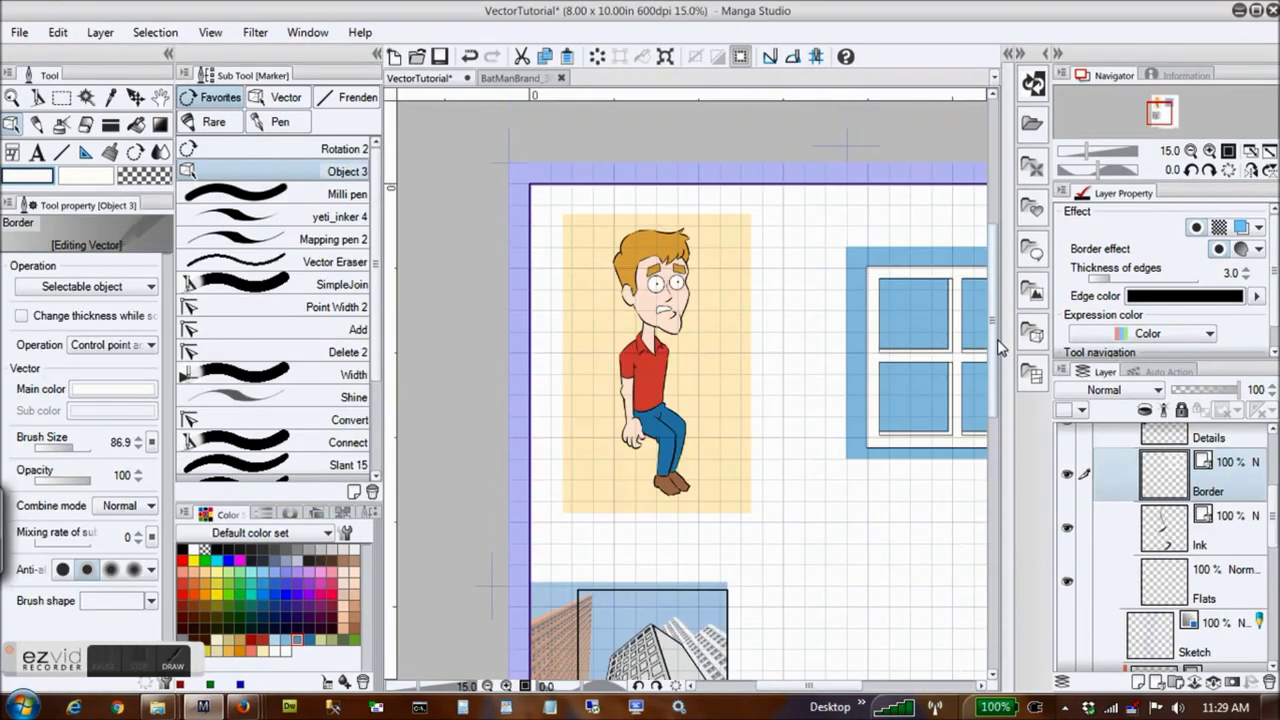
Show the Sketch layer over the cartoon man and select the Base folder's Border layer for drawing his chair
left_click(12, 97)
left_click(634, 371)
scroll(1067, 562, "down", 1)
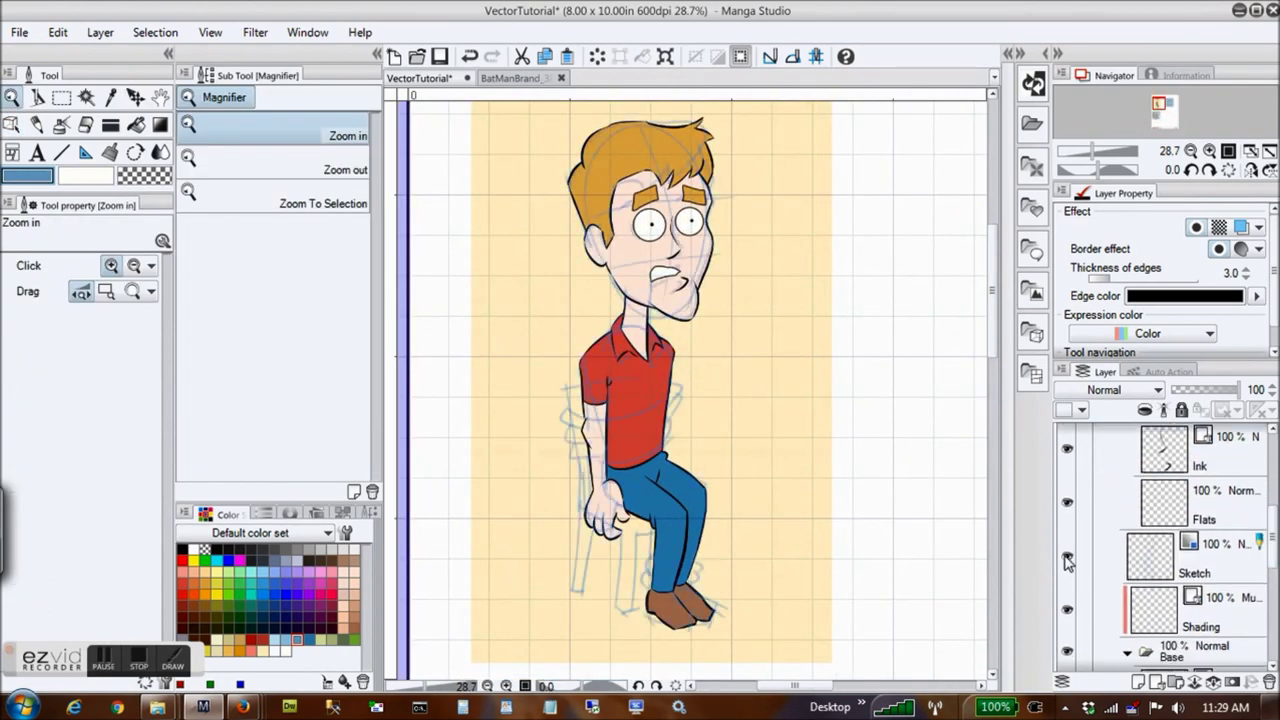
scroll(1067, 562, "down", 4)
left_click(1200, 590)
left_click(628, 499)
scroll(628, 499, "down", 2)
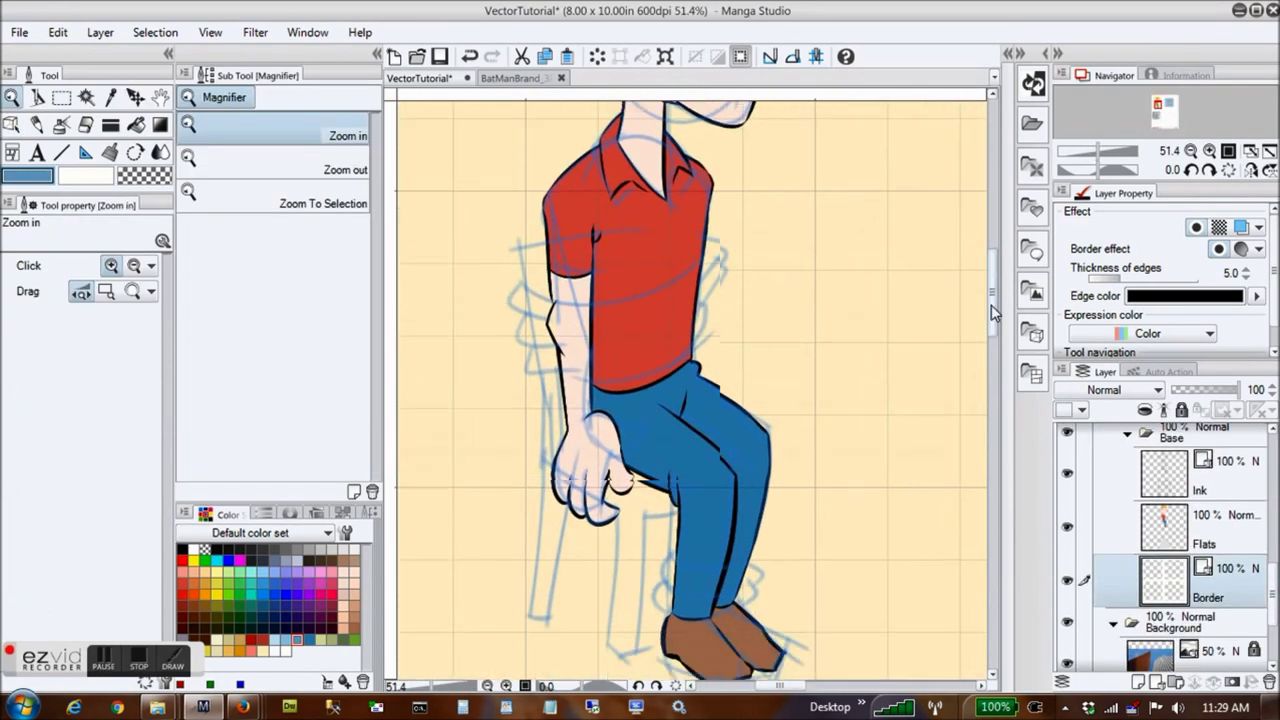
Draw the chair's back, seat and two legs in orange with the Milli pen, using size 60 for the legs, and choose the transparent color
key("p")
left_click(349, 194)
left_click(204, 584)
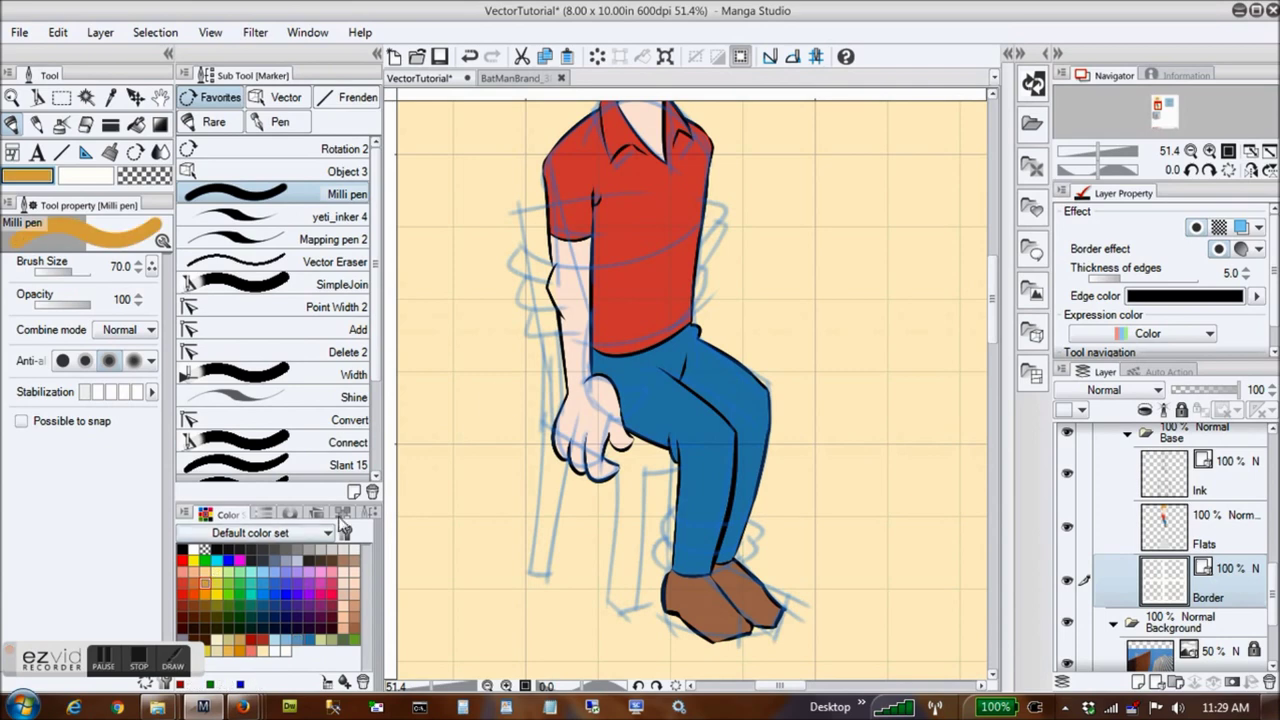
mouse_move(535, 190)
left_mouse_down()
mouse_move(580, 415)
mouse_move(645, 465)
mouse_move(675, 455)
left_mouse_up()
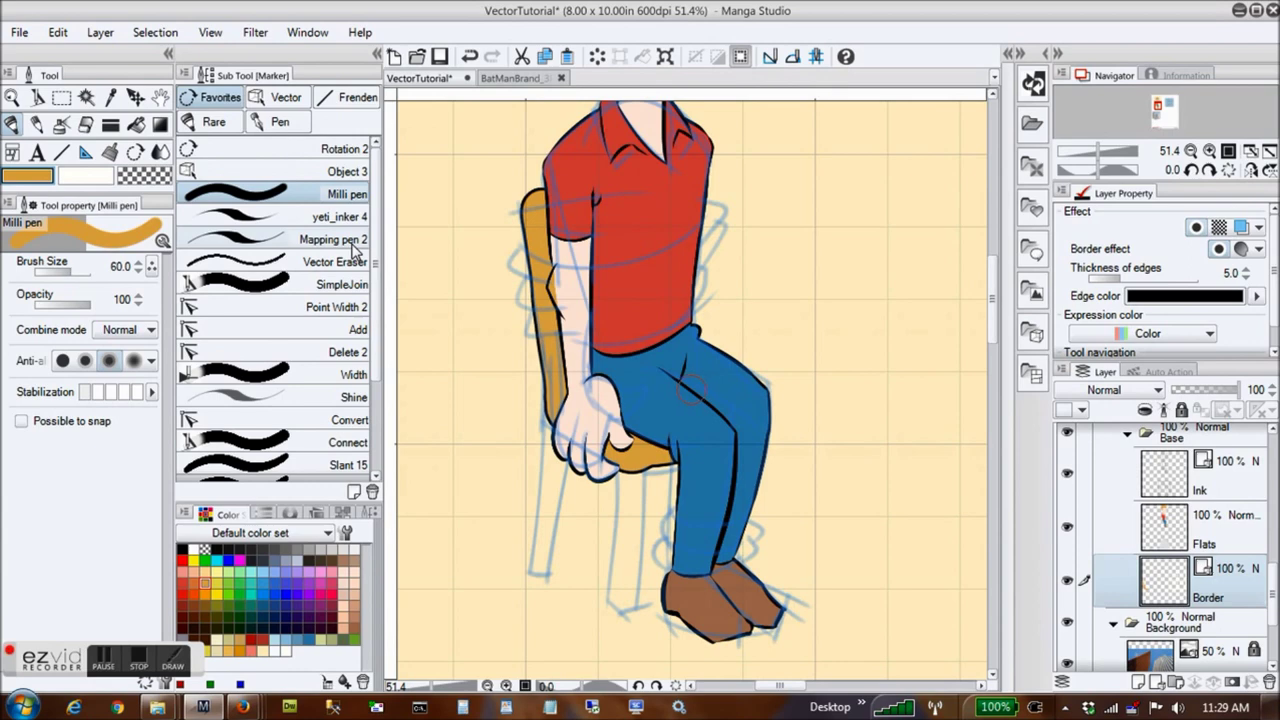
left_click_drag(548, 456, 543, 578)
left_click_drag(632, 462, 626, 603)
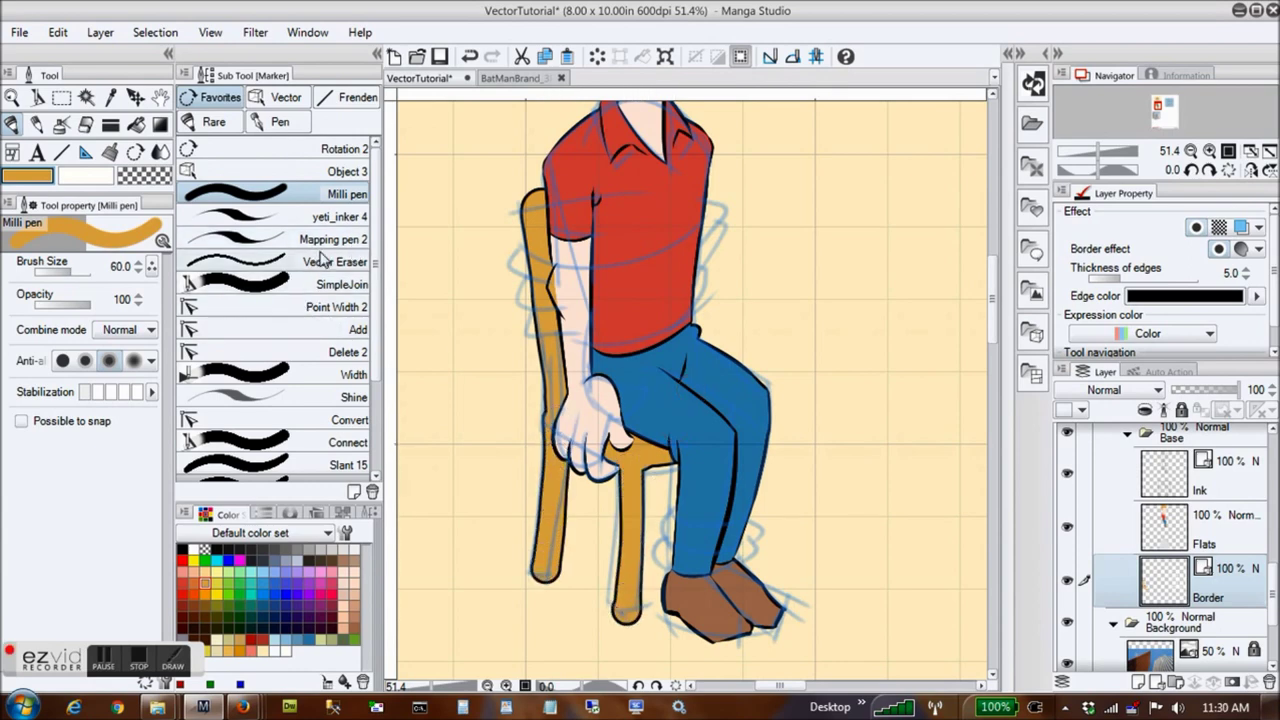
left_click(145, 176)
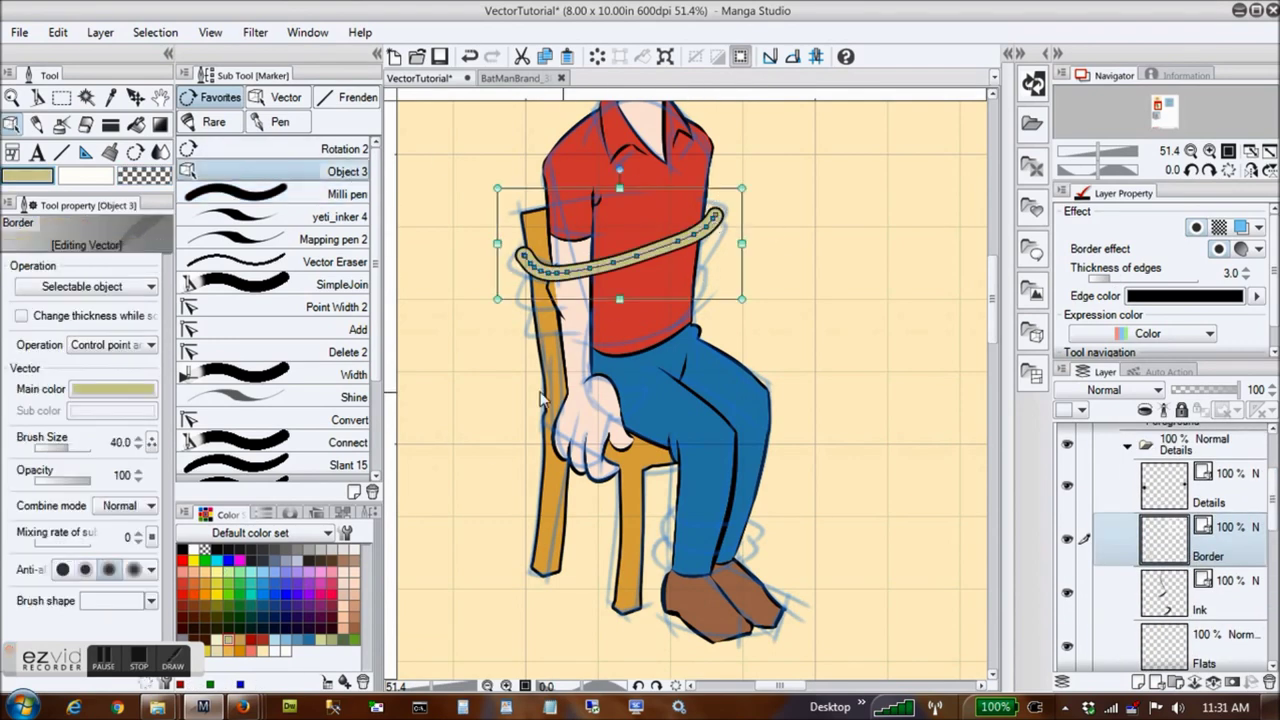
Simplify the control points of the tan rope across the man's chest with SimpleJoin, and switch to Point Width 2
left_click(348, 287)
left_click_drag(518, 254, 582, 270)
left_click(349, 308)
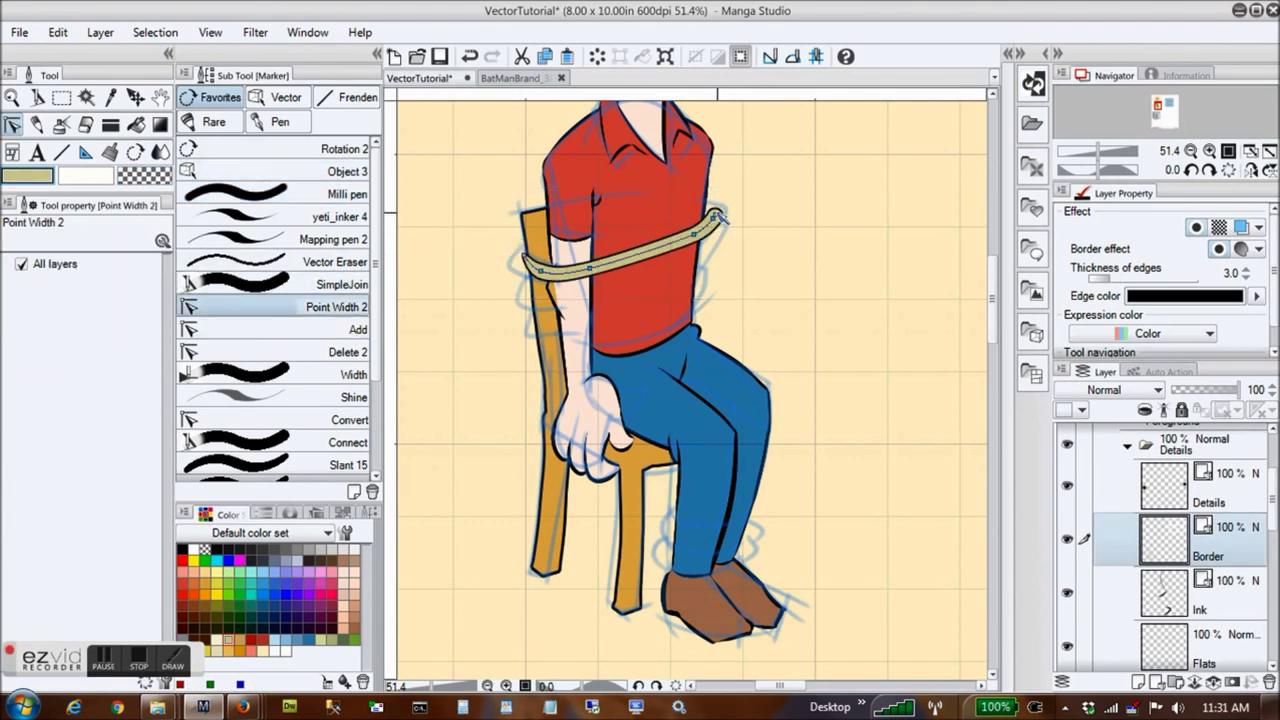
Reposition the rope's control points with the Add tool so it curves smoothly around the man's arm and chest
key("shift+y")
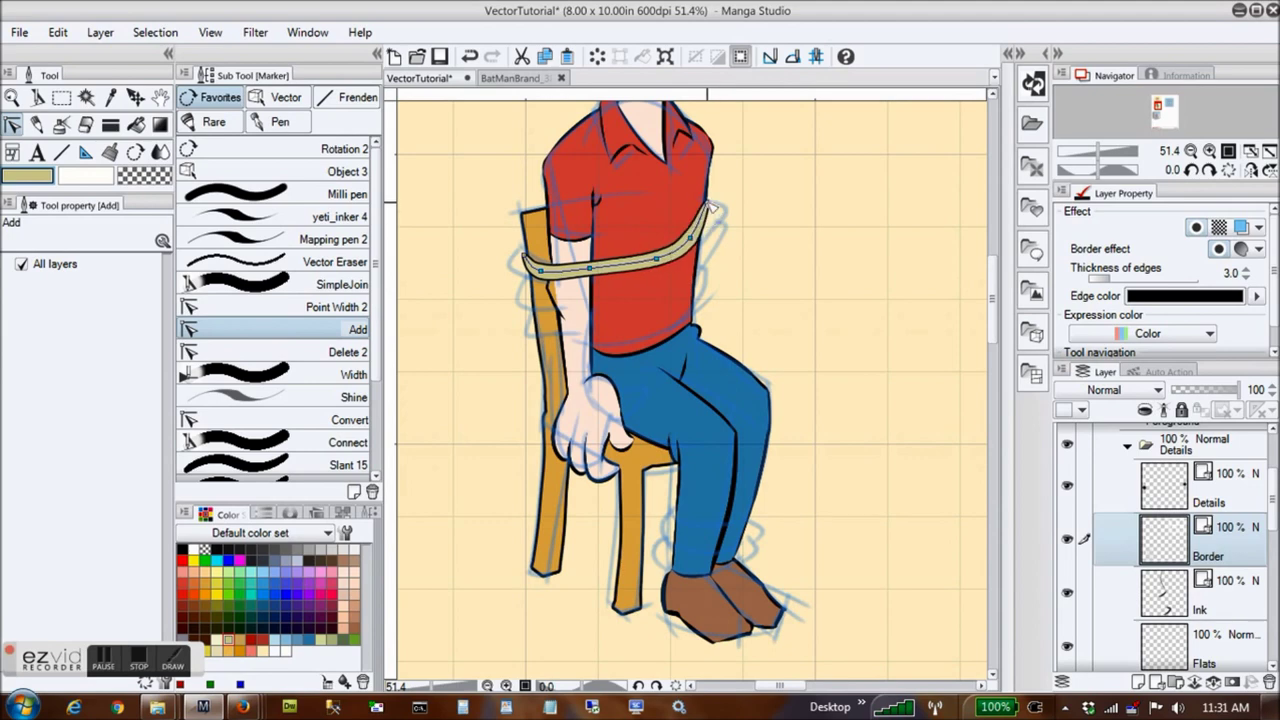
left_click_drag(690, 238, 708, 215)
left_click_drag(656, 259, 674, 248)
left_click_drag(589, 268, 679, 243)
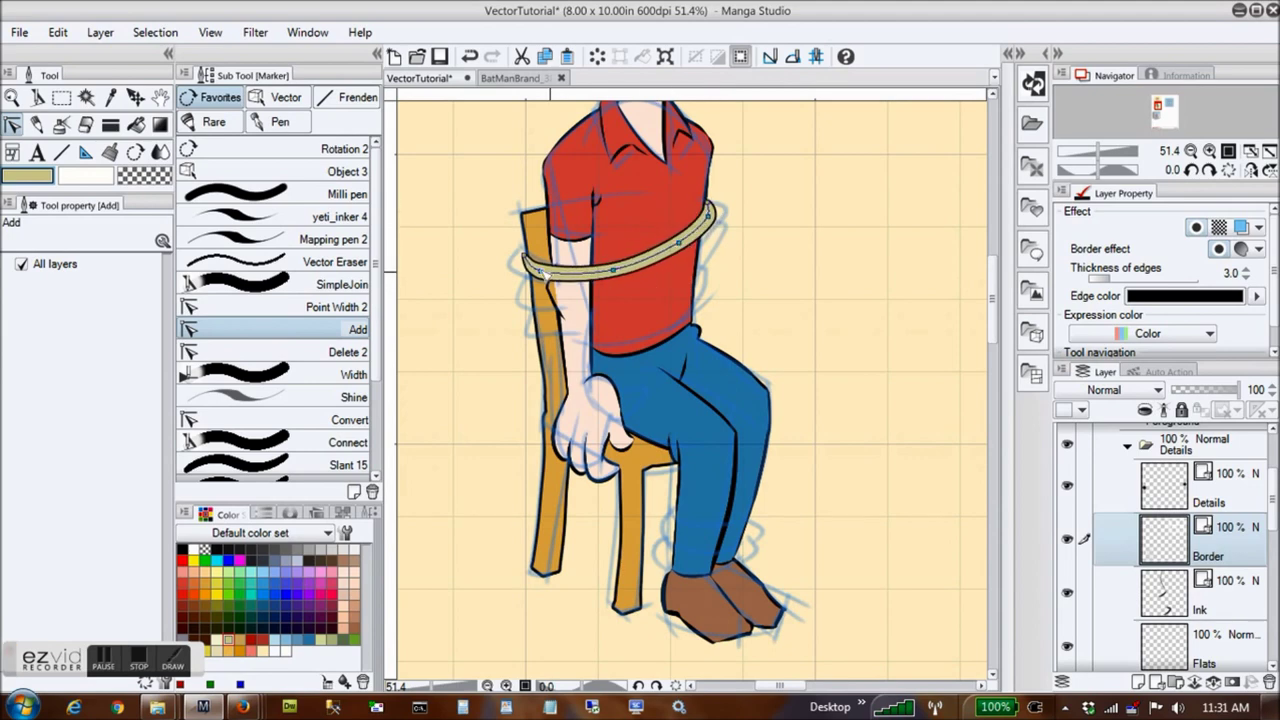
left_click_drag(541, 271, 531, 263)
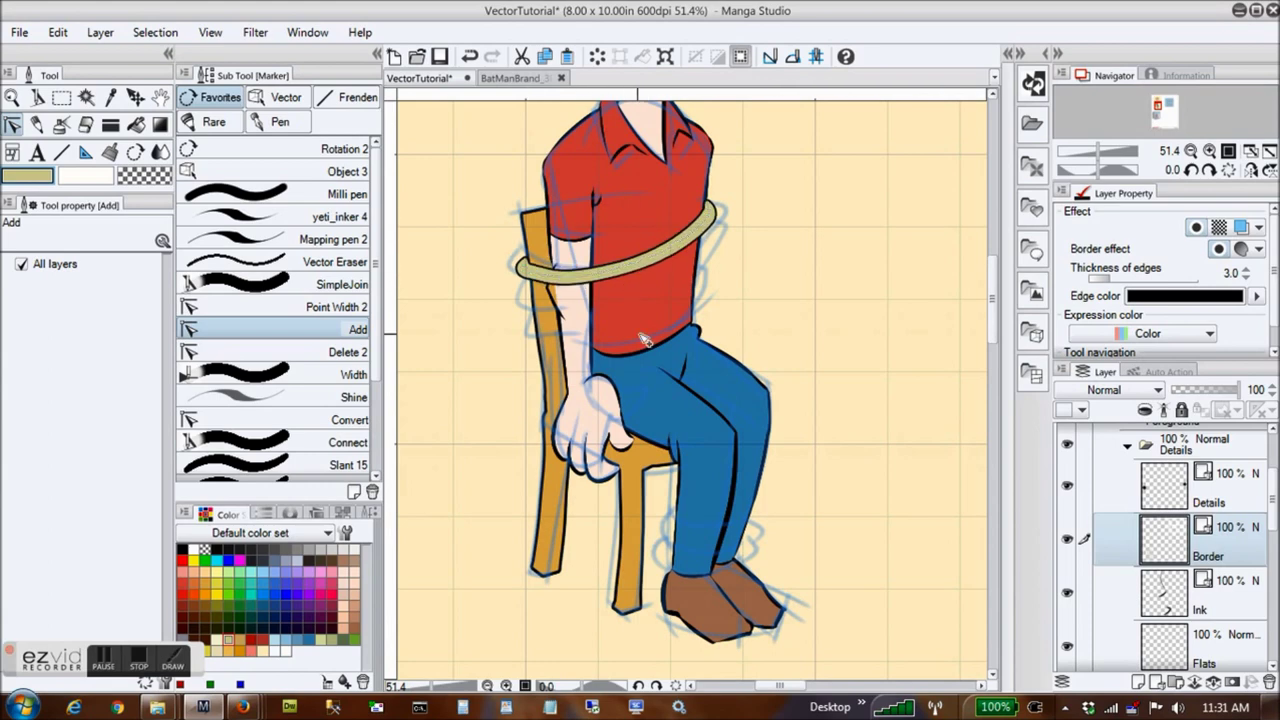
Duplicate the tan chest rope twice and stack the copies beneath it around the man's torso and arm
key("o")
left_click(711, 222)
key("ctrl+c")
key("ctrl+v")
left_click_drag(735, 272, 733, 318)
key("ctrl+c")
key("ctrl+v")
left_click(765, 316)
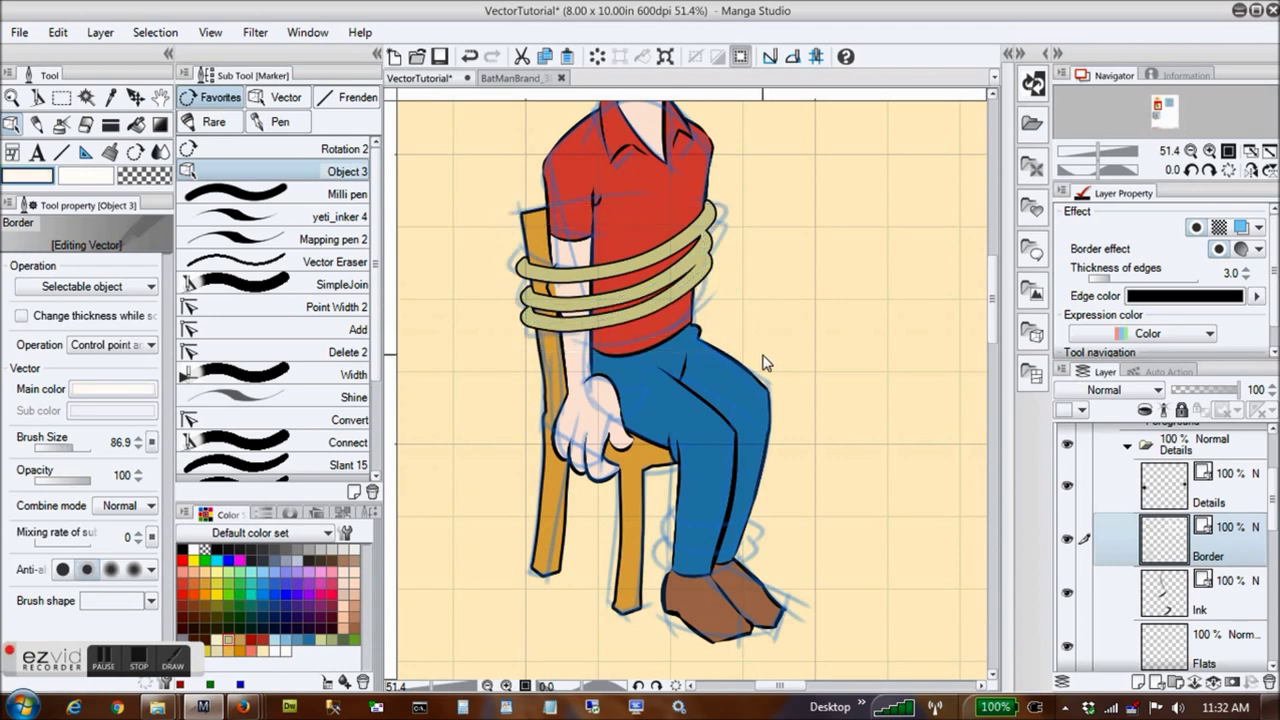
Copy a chest rope down to the ankles, scale it to wrap around both legs, and choose the Add tool to refine its points
left_click(703, 283)
key("ctrl+c")
key("ctrl+v")
left_click_drag(732, 332, 823, 584)
left_click_drag(823, 477, 774, 530)
left_click_drag(592, 603, 650, 583)
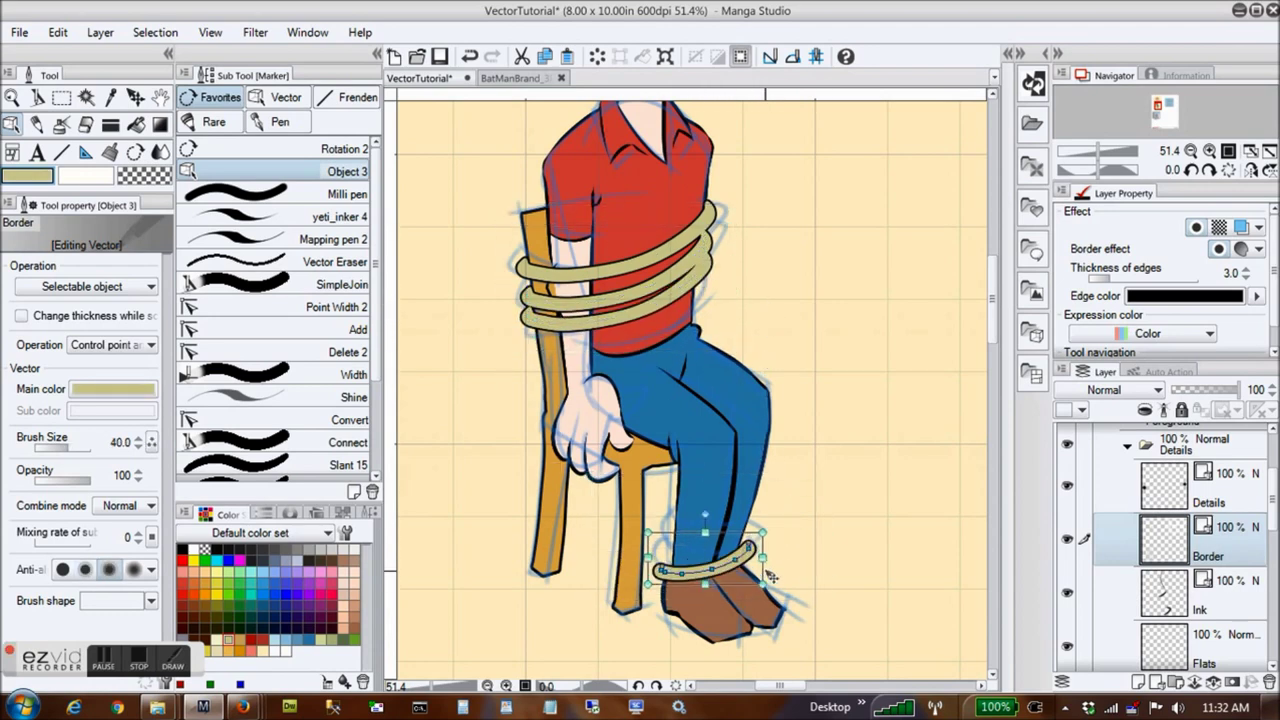
left_click_drag(773, 556, 757, 556)
left_click_drag(650, 556, 656, 556)
left_click(330, 329)
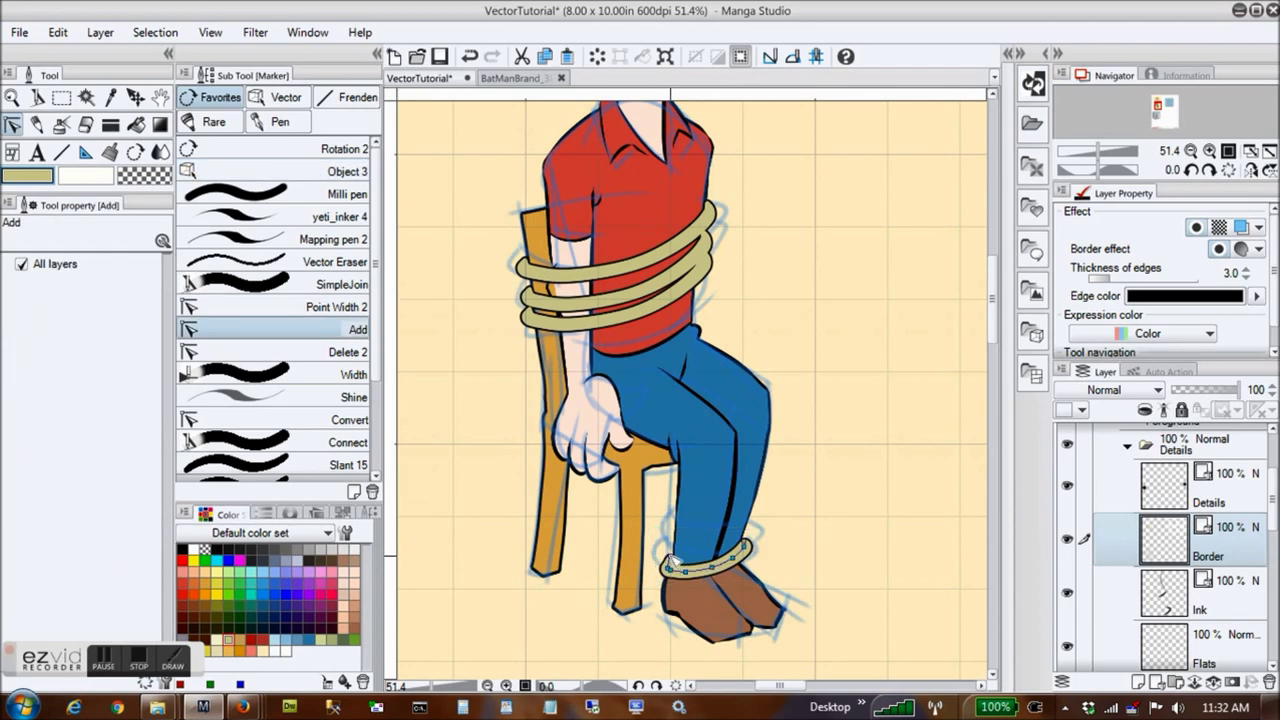
Adjust the size and position of the duplicate ankle rope so that the coils stack around the man's trouser legs
key("o")
left_click(758, 566)
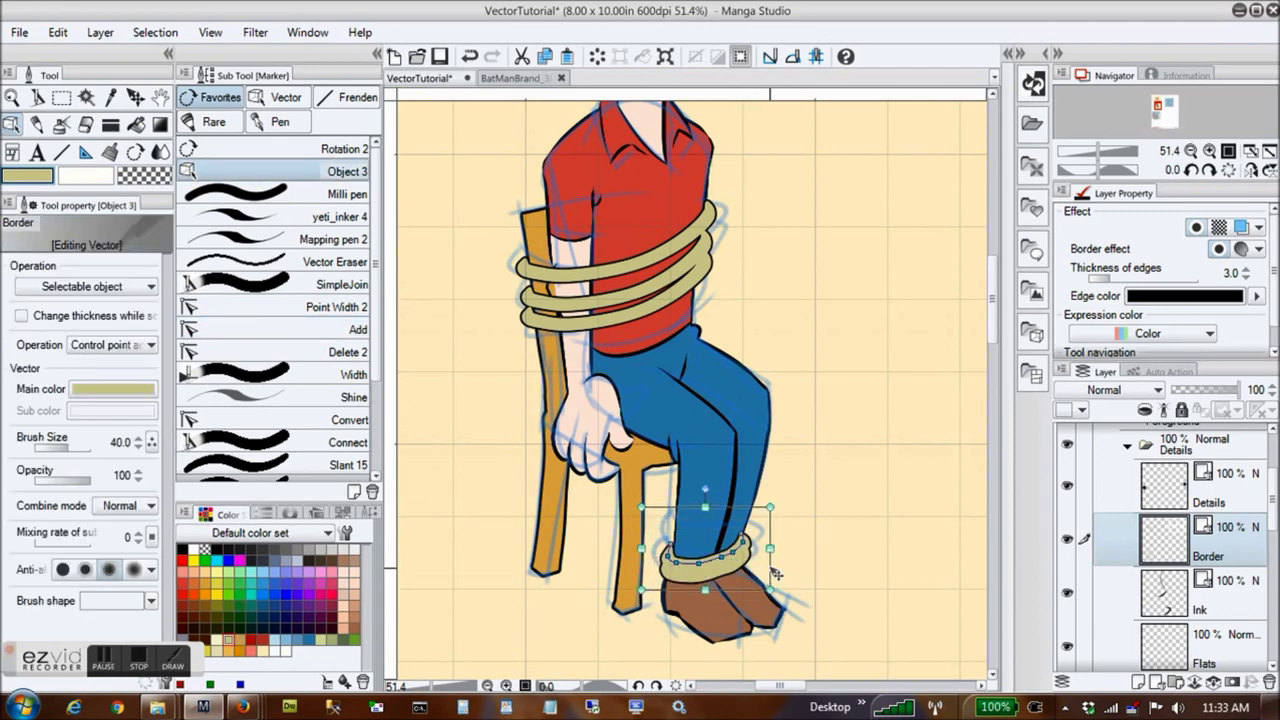
left_click_drag(778, 577, 788, 553)
left_click(809, 549)
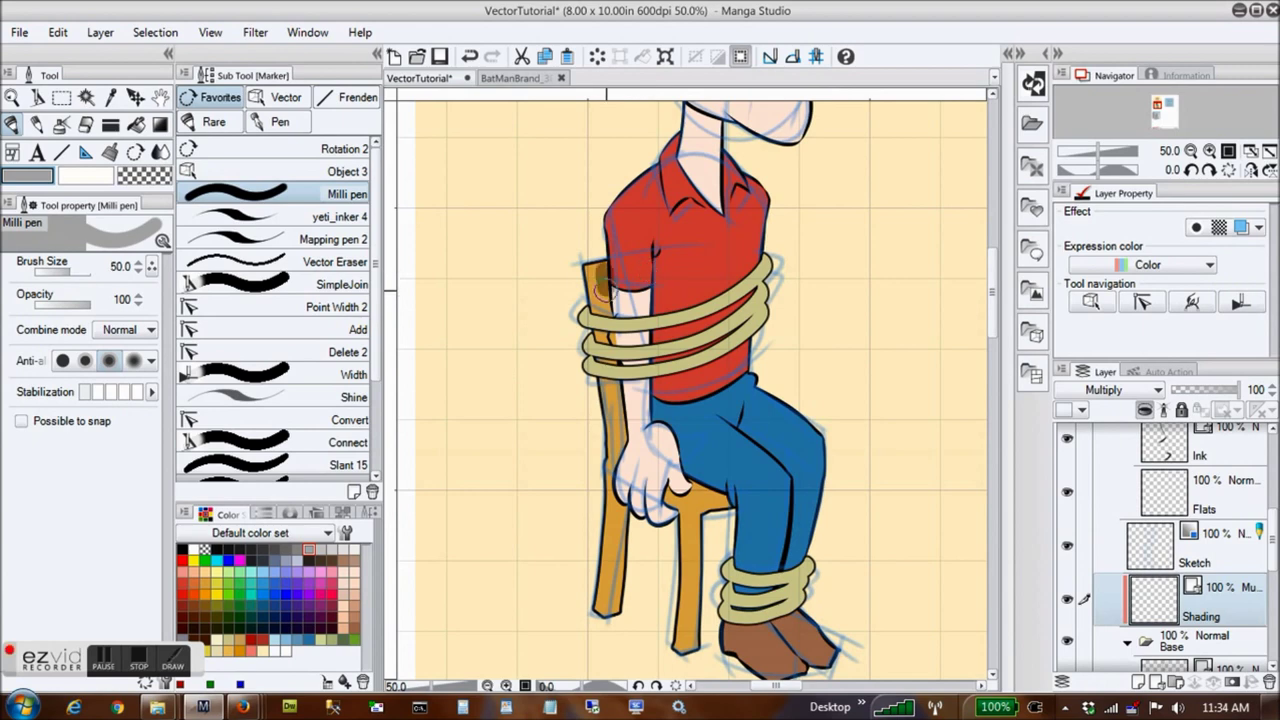
Shade the chair's back and rear leg in gray on the Shading layer with the Milli pen at size 40, undoing poor strokes
left_click_drag(603, 291, 618, 491)
key("ctrl+z")
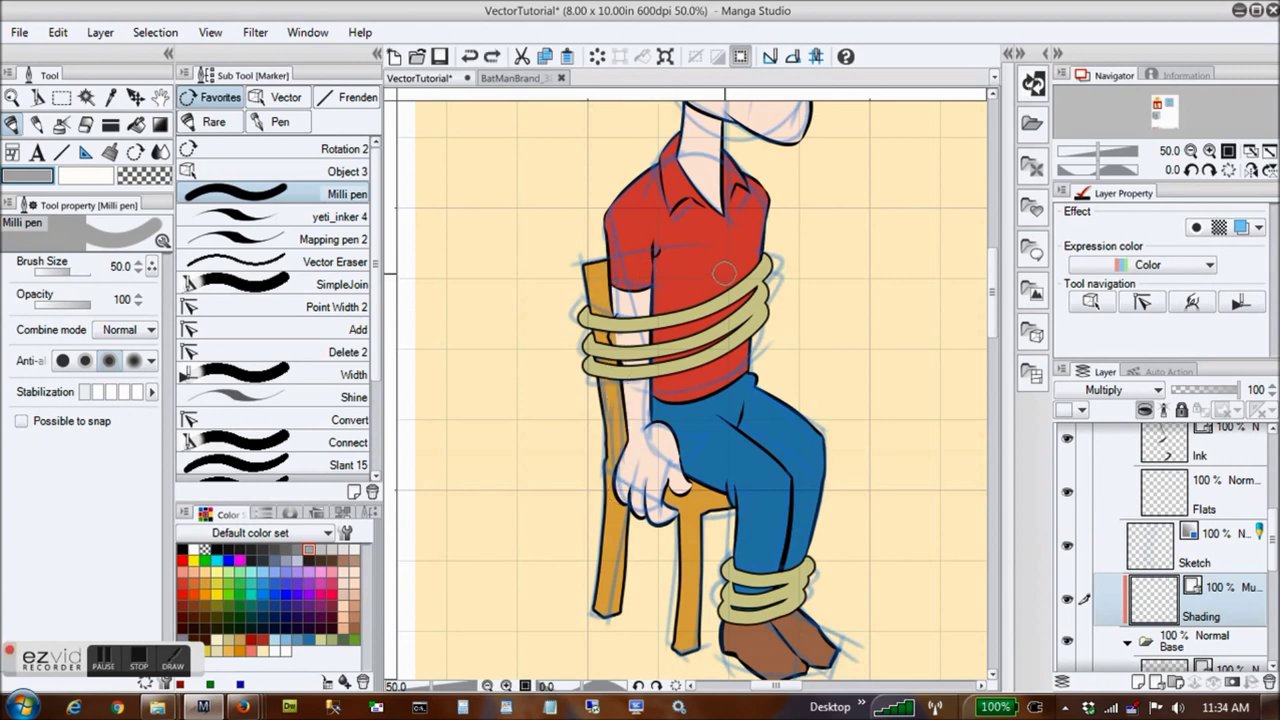
left_click_drag(604, 282, 622, 456)
left_click_drag(623, 500, 614, 612)
key("ctrl+z")
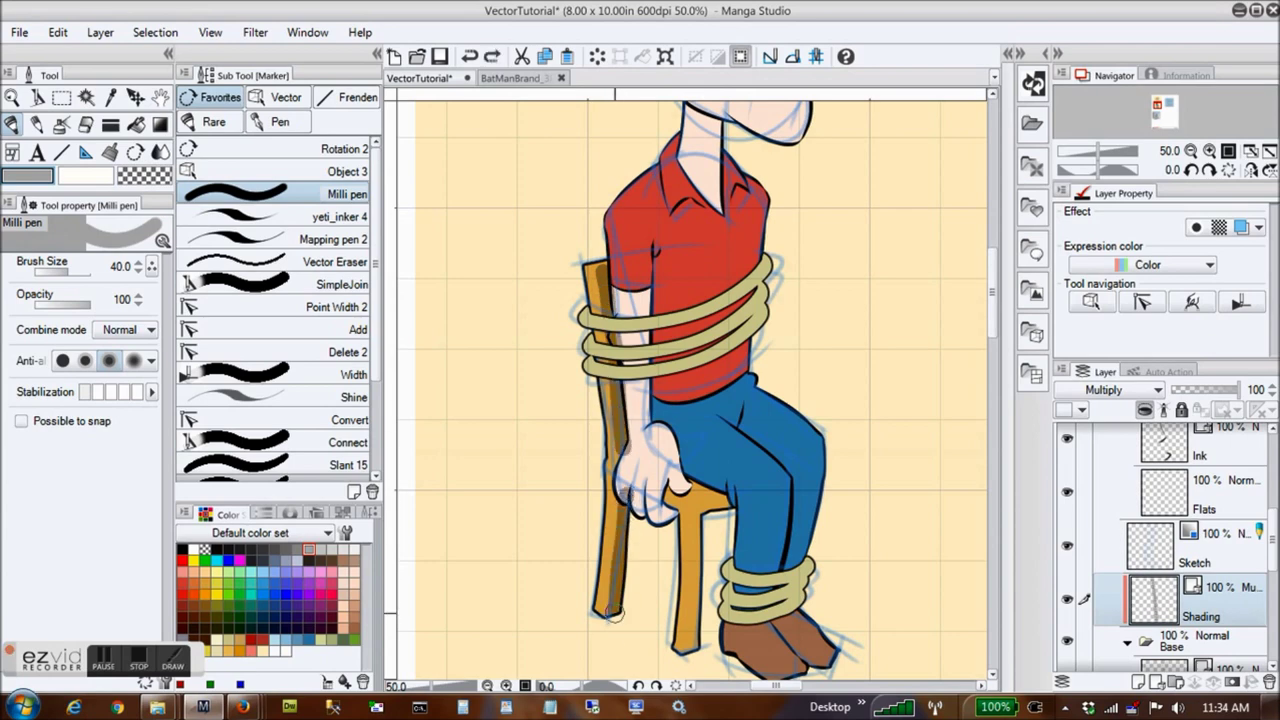
Shade the chair's front leg and seat in gray, and clear the excess shading from the man's hand with the transparent color
left_click_drag(698, 517, 694, 641)
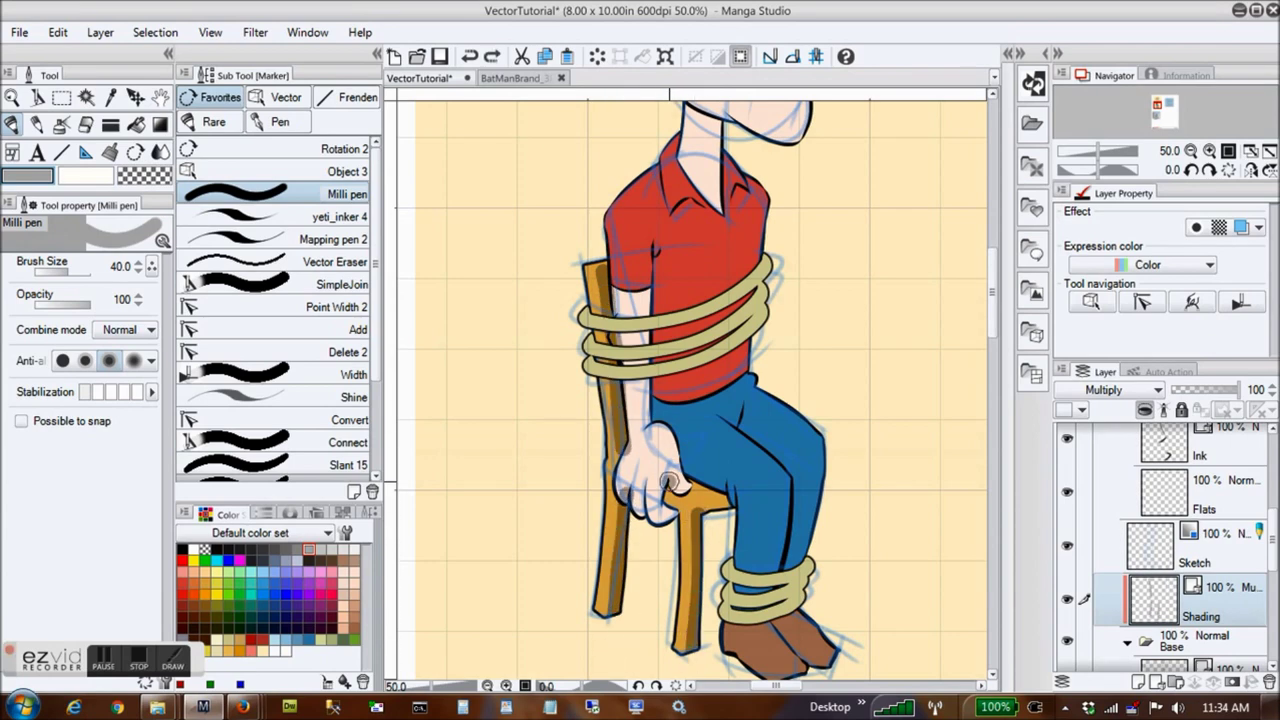
left_click_drag(669, 481, 726, 501)
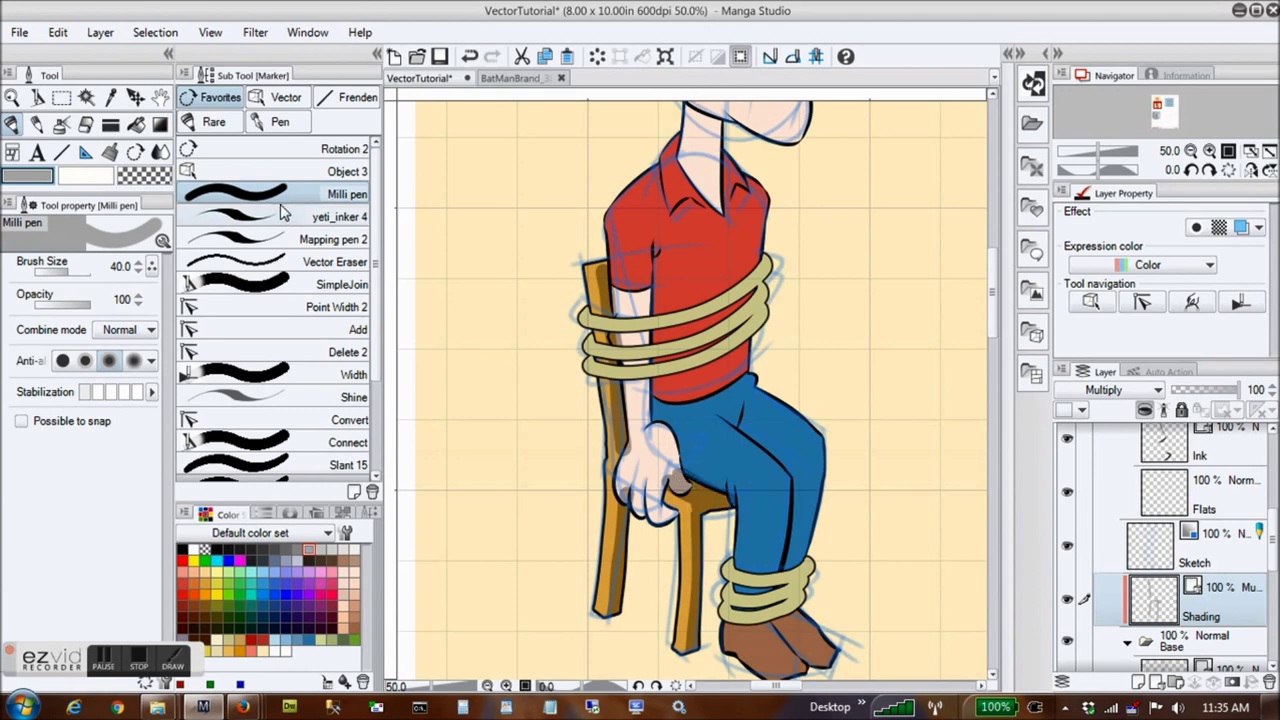
key("c")
left_click_drag(678, 480, 670, 454)
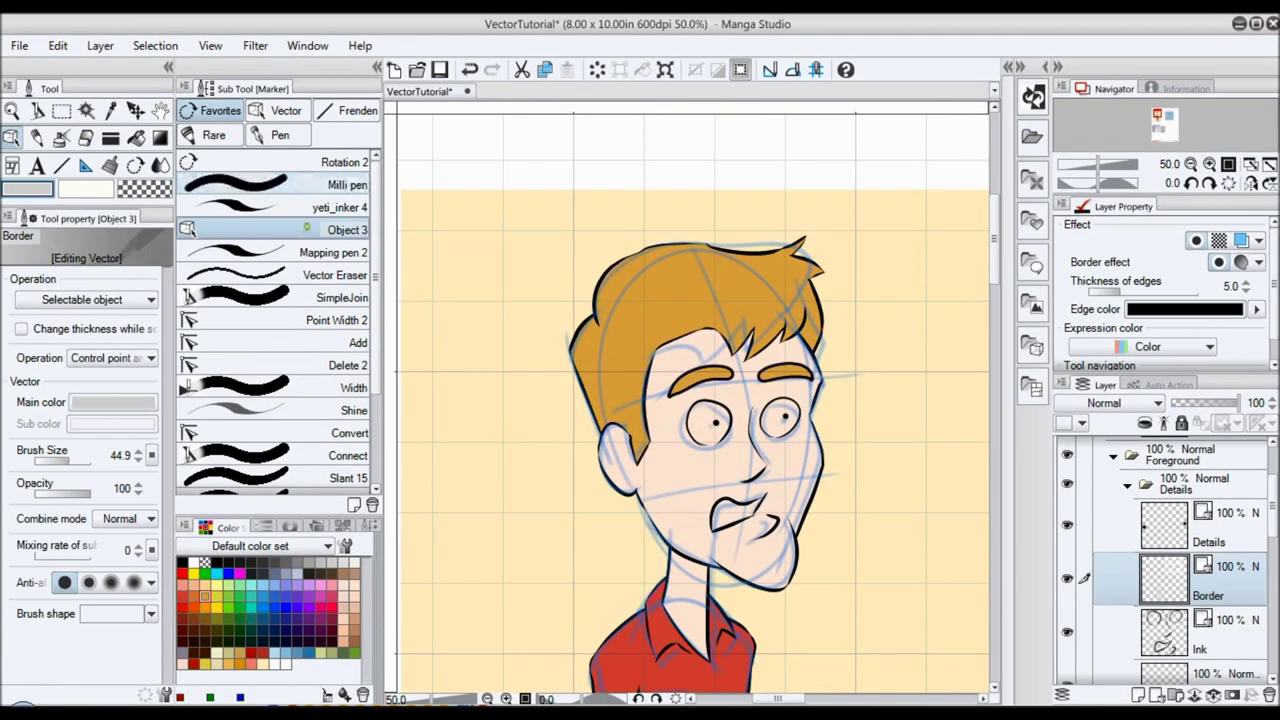
Place Object 3 below Rotation 2 in the favorites and draw the first mustache half in orange with yeti_inker 4 at size 70
left_click_drag(318, 230, 318, 178)
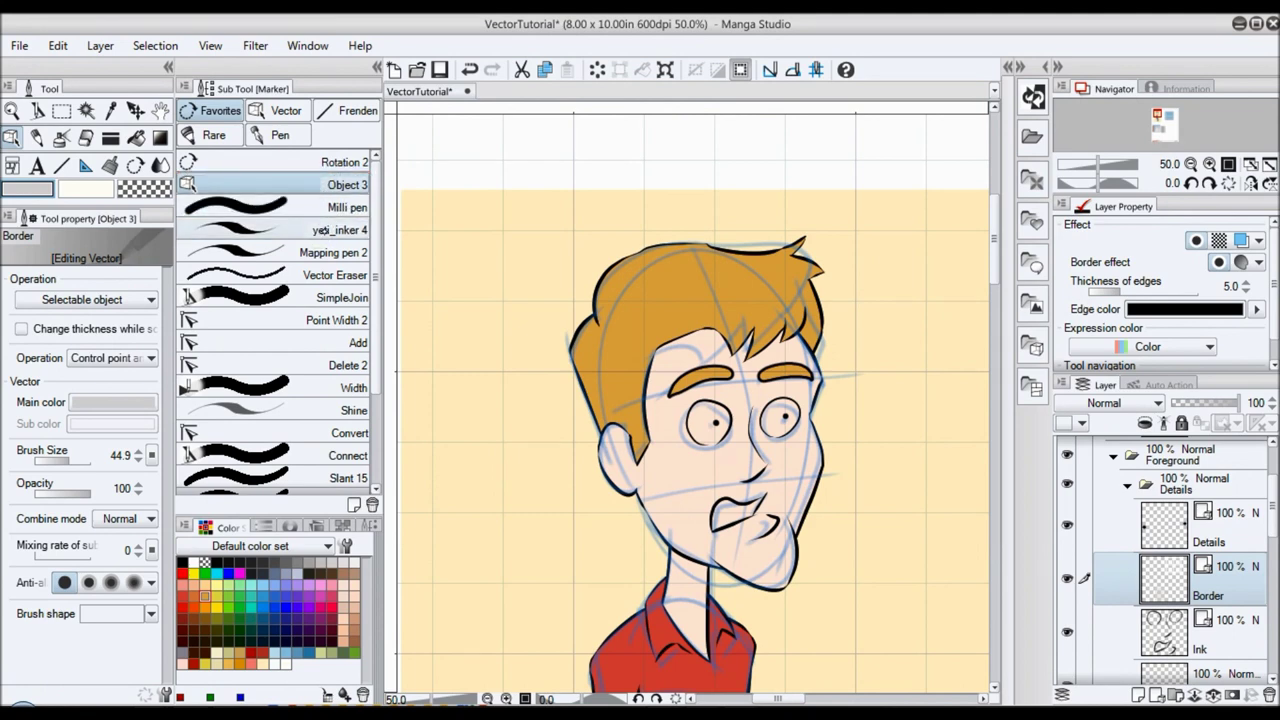
left_click(322, 230)
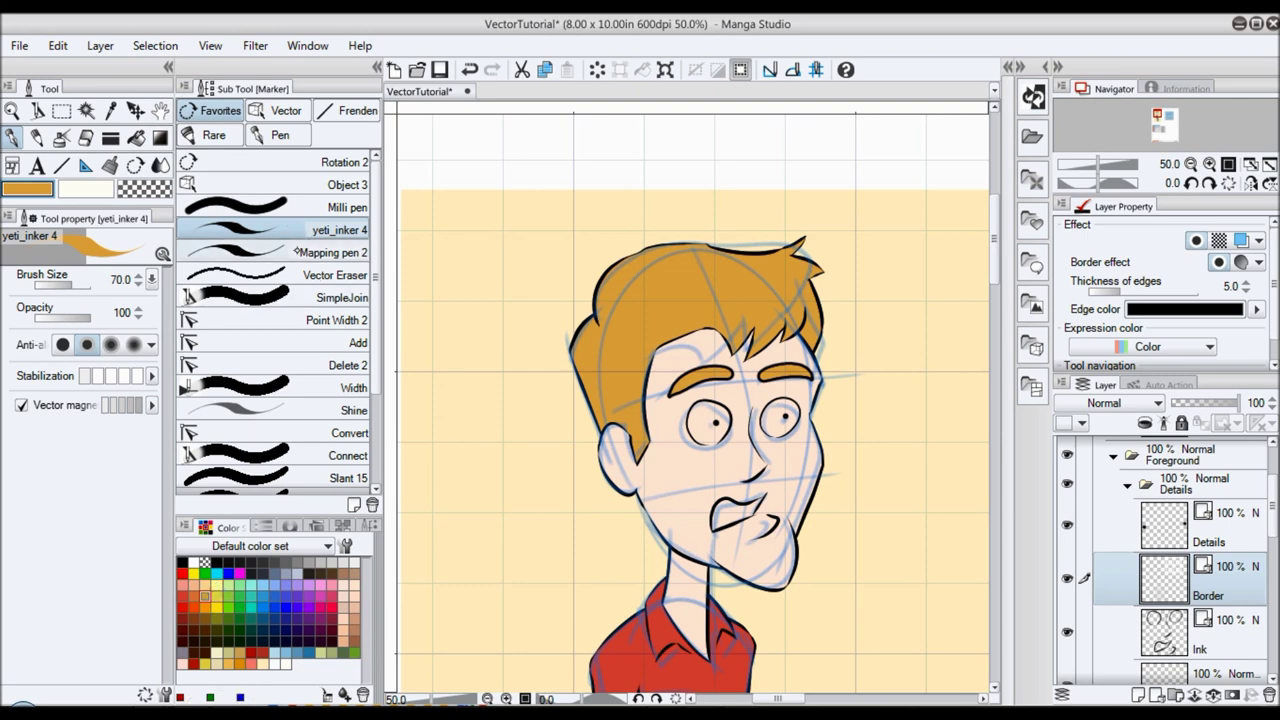
mouse_move(750, 490)
left_mouse_down()
mouse_move(728, 486)
mouse_move(704, 510)
left_mouse_up()
key("ctrl+z")
key("ctrl+y")
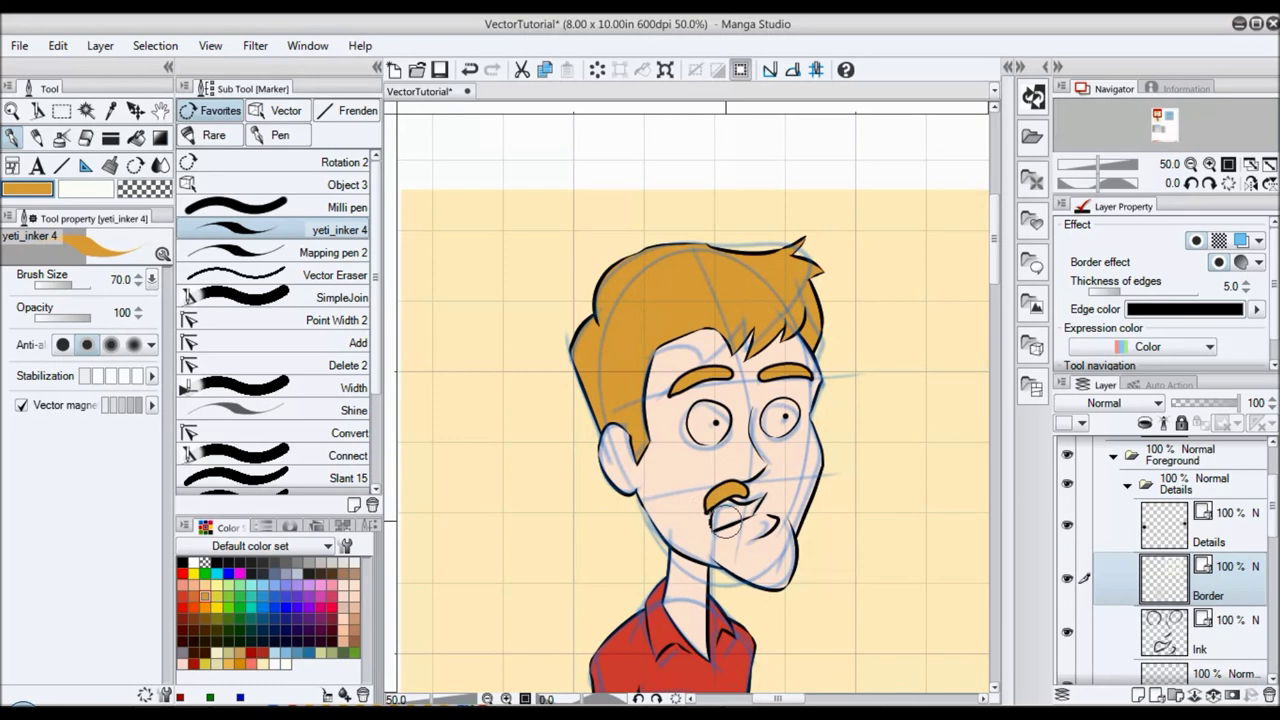
key("ctrl+z")
mouse_move(733, 491)
left_mouse_down()
mouse_move(710, 498)
mouse_move(702, 532)
left_mouse_up()
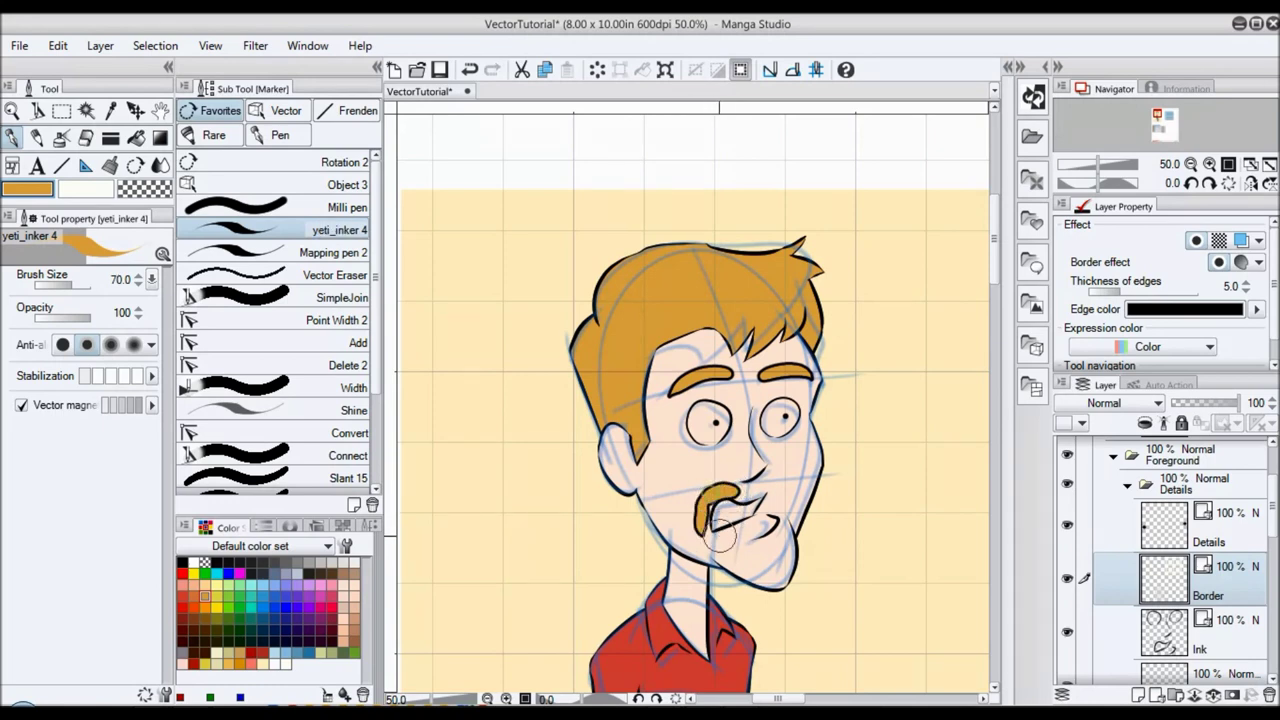
Draw the other half of the mustache curving down beside the mouth to the chin, undoing unsatisfactory strokes
mouse_move(737, 490)
left_mouse_down()
mouse_move(779, 517)
mouse_move(774, 491)
mouse_move(737, 491)
mouse_move(784, 499)
mouse_move(746, 481)
mouse_move(740, 491)
mouse_move(776, 505)
mouse_move(782, 494)
mouse_move(754, 490)
mouse_move(762, 475)
mouse_move(740, 491)
mouse_move(759, 484)
mouse_move(769, 504)
mouse_move(742, 487)
mouse_move(782, 499)
mouse_move(711, 547)
mouse_move(776, 514)
mouse_move(779, 491)
mouse_move(794, 557)
mouse_move(764, 569)
mouse_move(790, 588)
left_mouse_up()
key("ctrl+z")
key("ctrl+z")
key("ctrl+z")
key("ctrl+z")
key("ctrl+z")
key("ctrl+z")
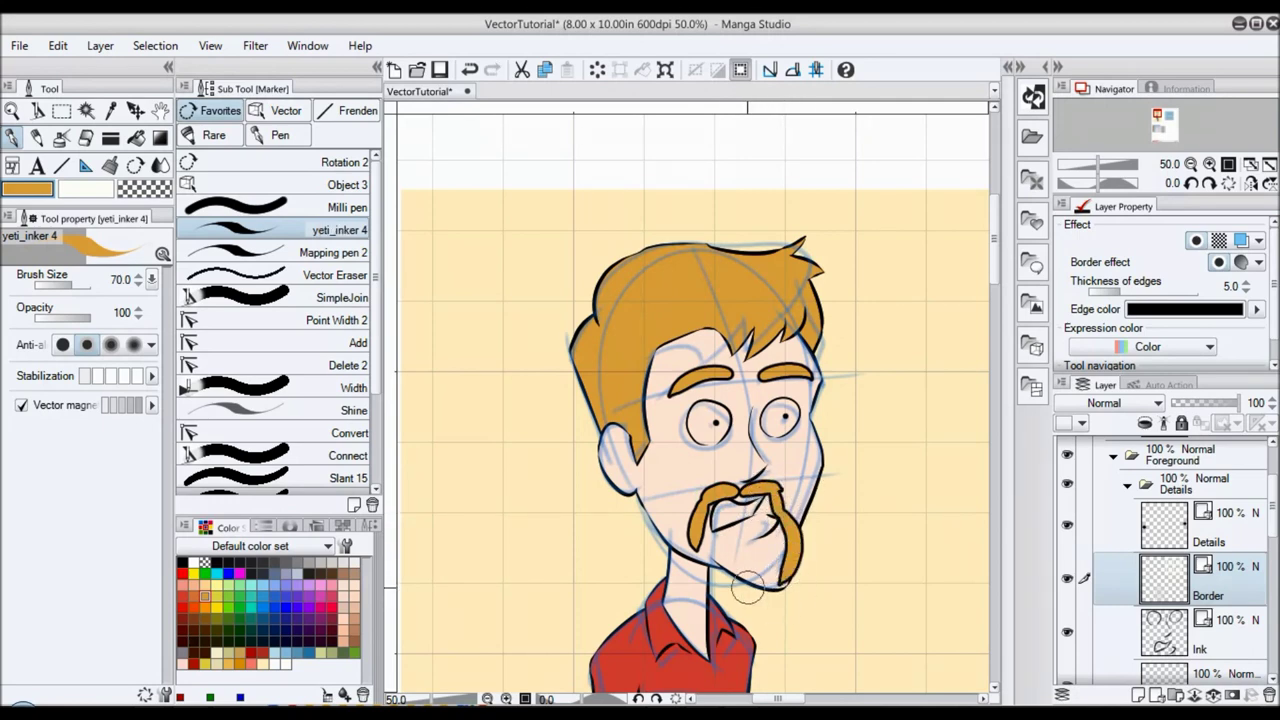
Build up the beard with tapered strokes over the chin, along the jaw to the sideburn, and on the far cheek
mouse_move(700, 540)
left_mouse_down()
mouse_move(718, 585)
mouse_move(765, 598)
mouse_move(730, 545)
mouse_move(775, 595)
left_mouse_up()
left_click_drag(755, 548, 795, 592)
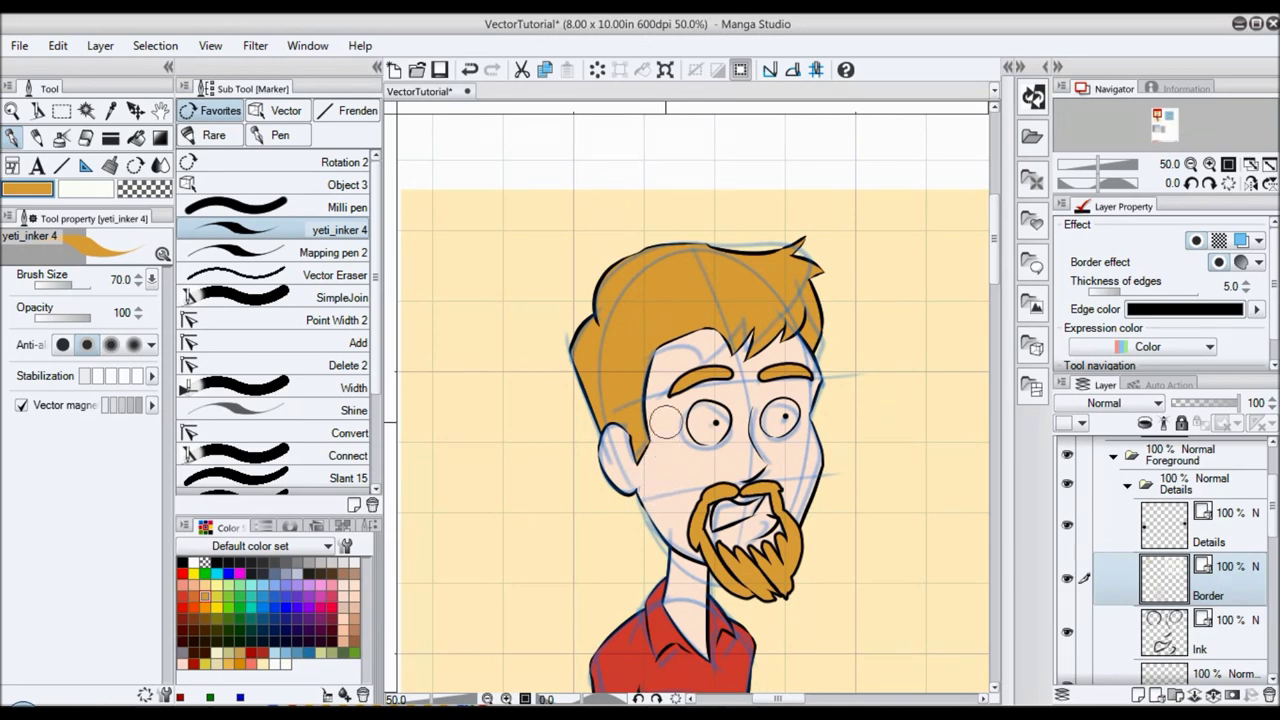
left_click_drag(643, 468, 718, 552)
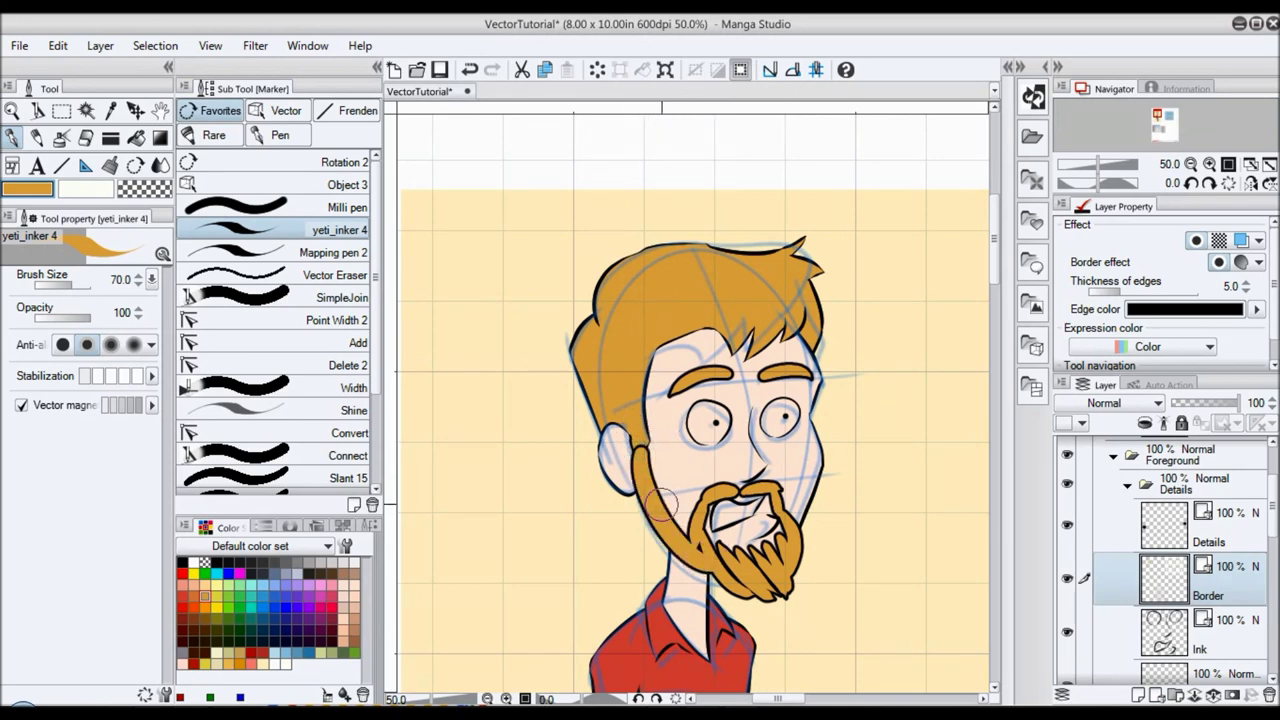
left_click_drag(663, 497, 717, 552)
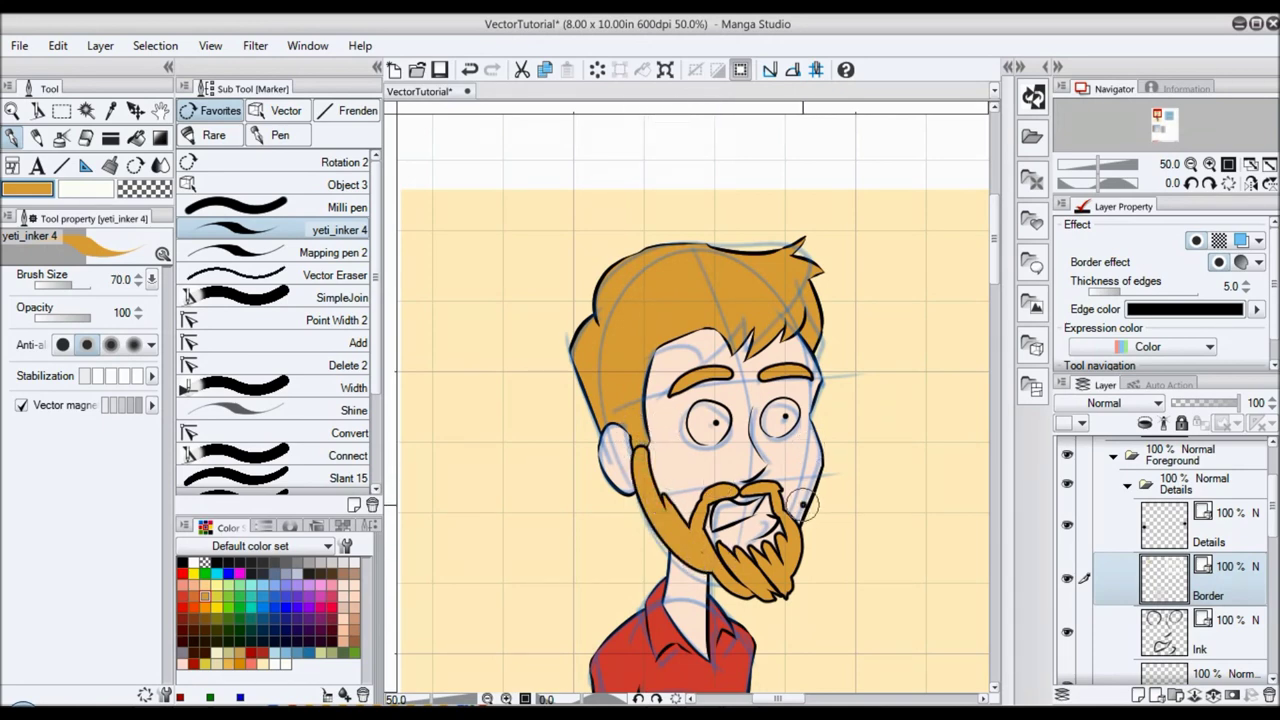
mouse_move(807, 505)
left_mouse_down()
mouse_move(798, 548)
mouse_move(812, 498)
left_mouse_up()
key("ctrl+z")
Select all the beard and mustache strokes with Object 3, increase their brush size so the gaps merge, and save the document
left_click(338, 184)
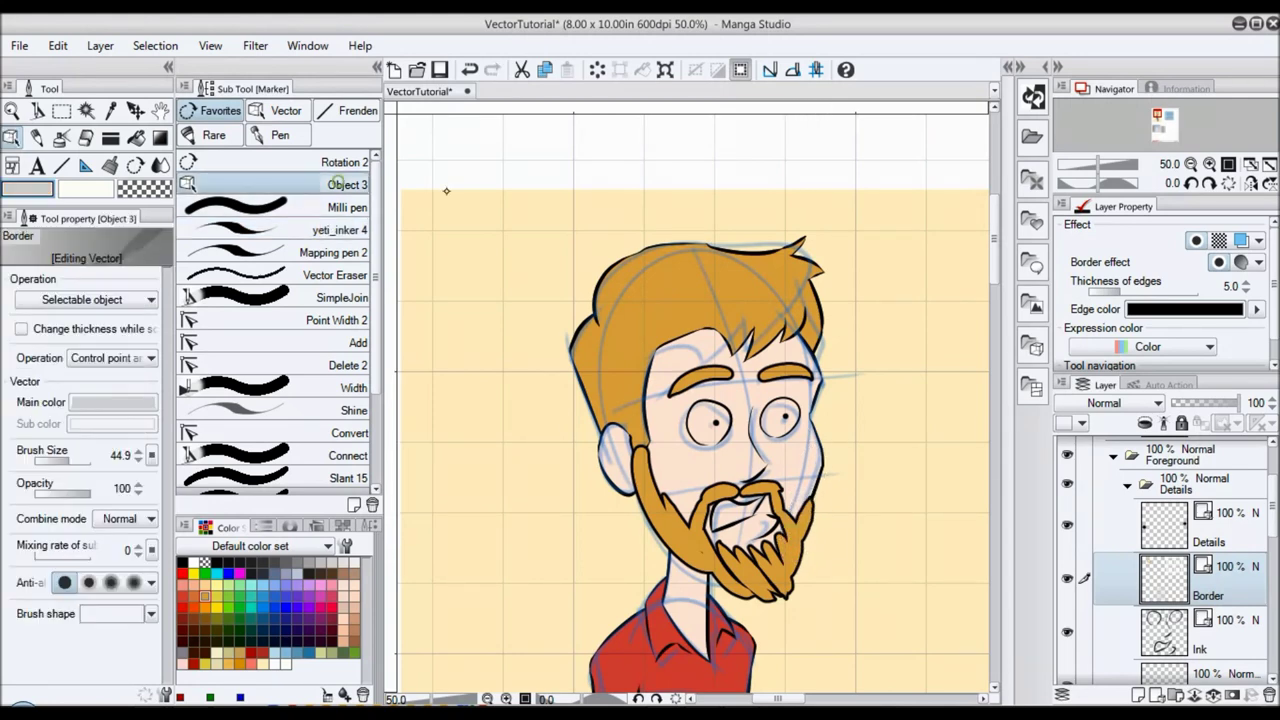
left_click_drag(848, 551, 618, 624)
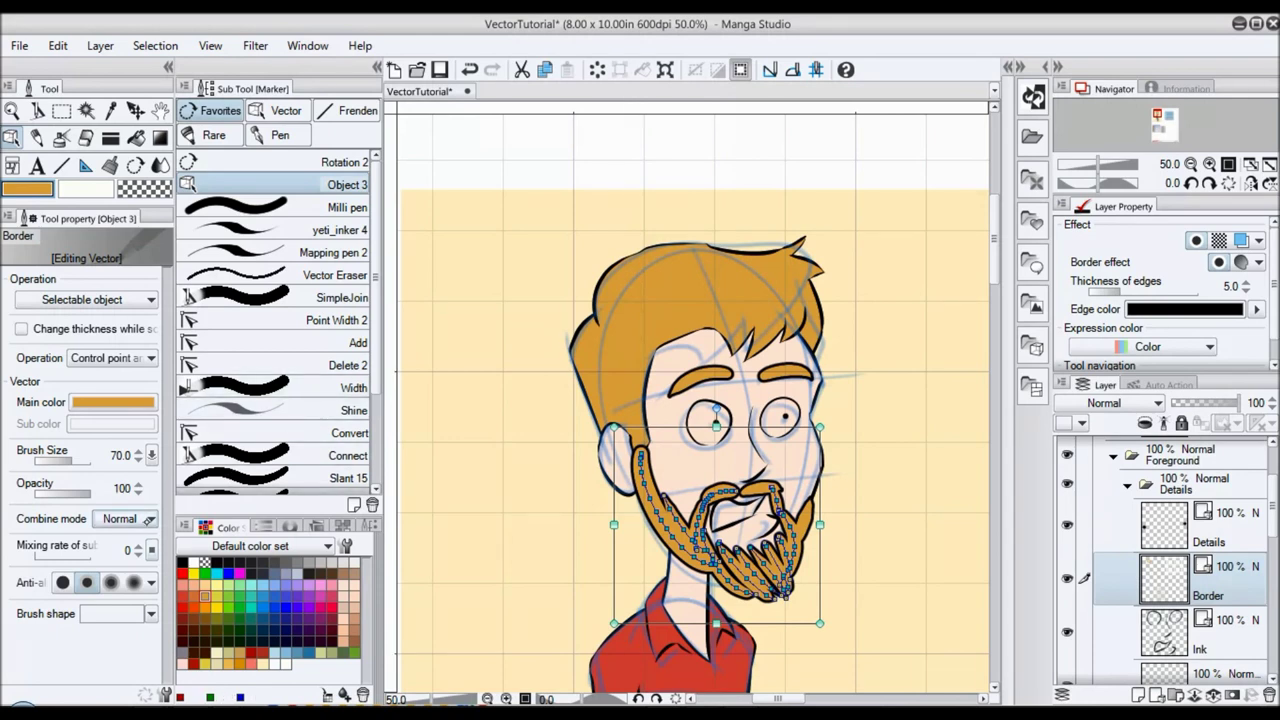
left_click_drag(71, 455, 76, 457)
left_click(893, 460)
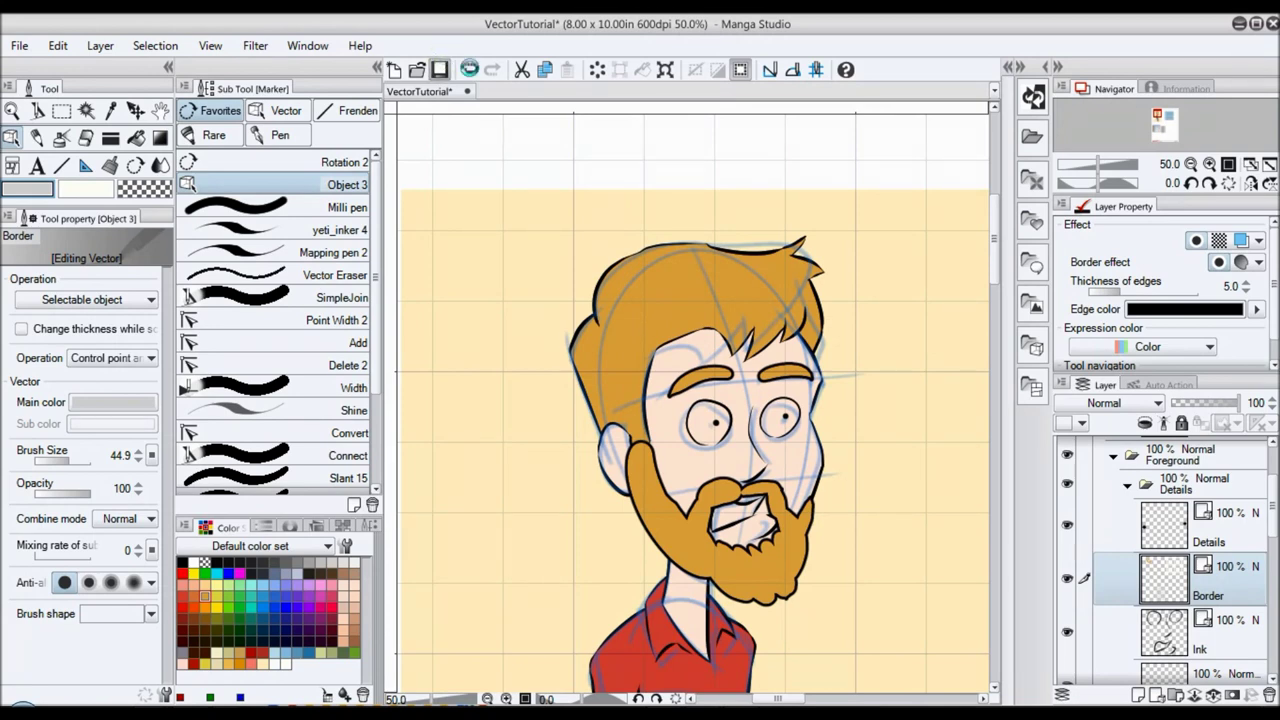
left_click(469, 69)
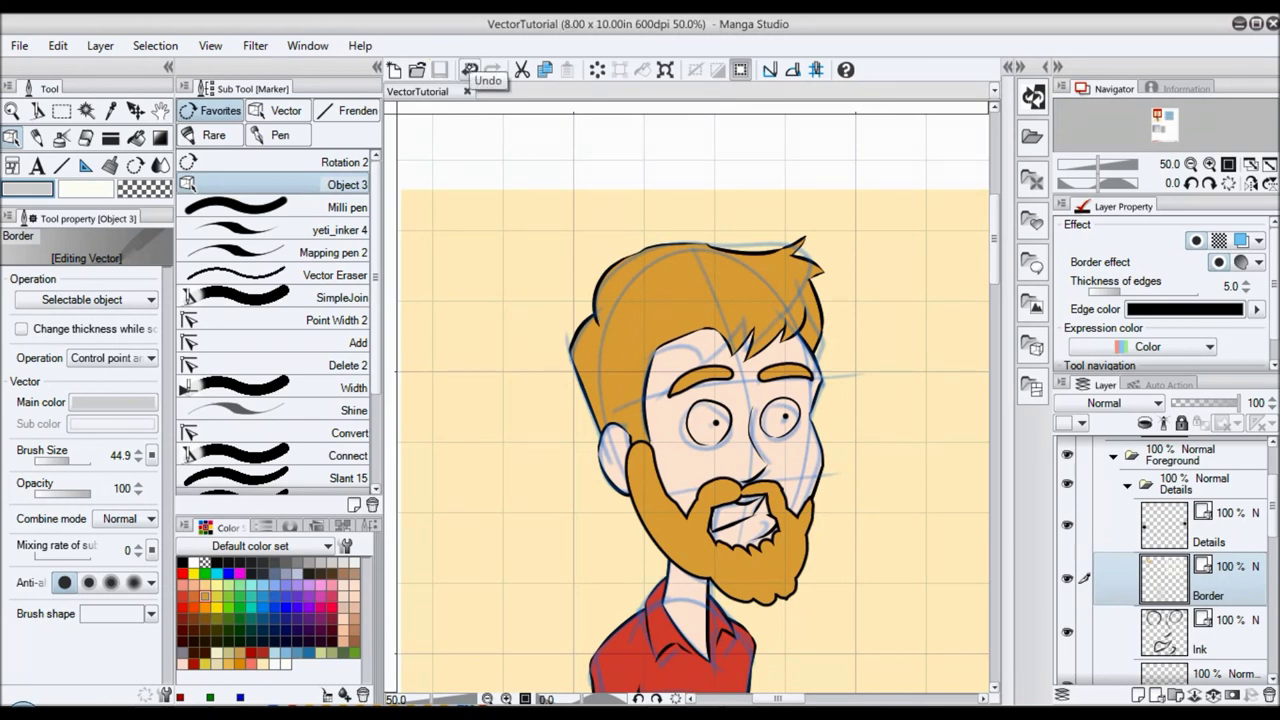